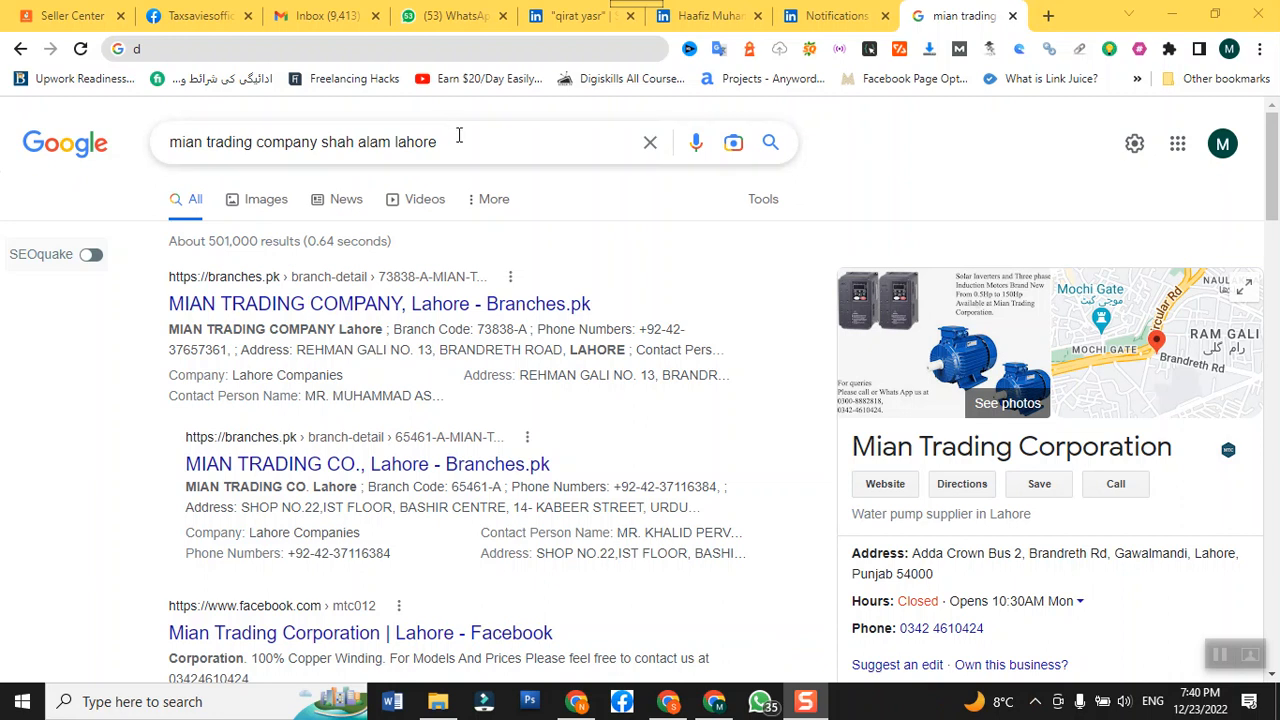
- Replace the search query with 'best computer college near me' and run it
left_click_drag(454, 138, 40, 233)
type("b")
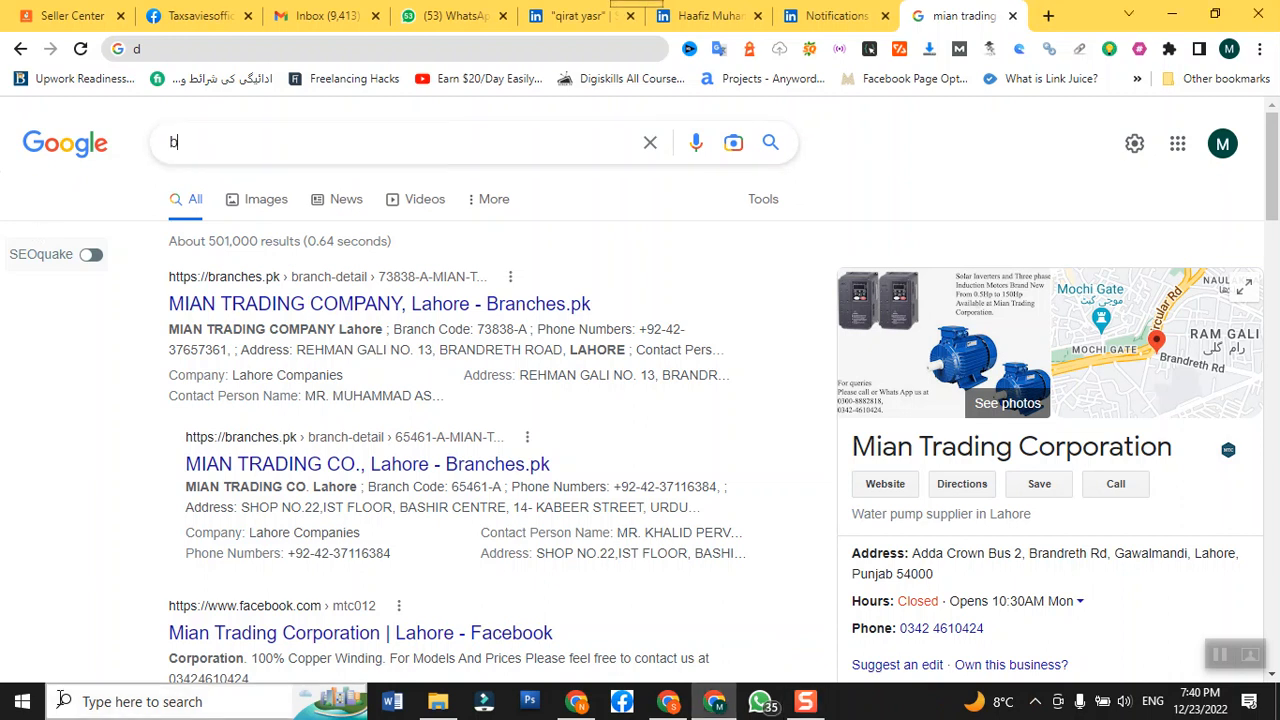
type("est compu")
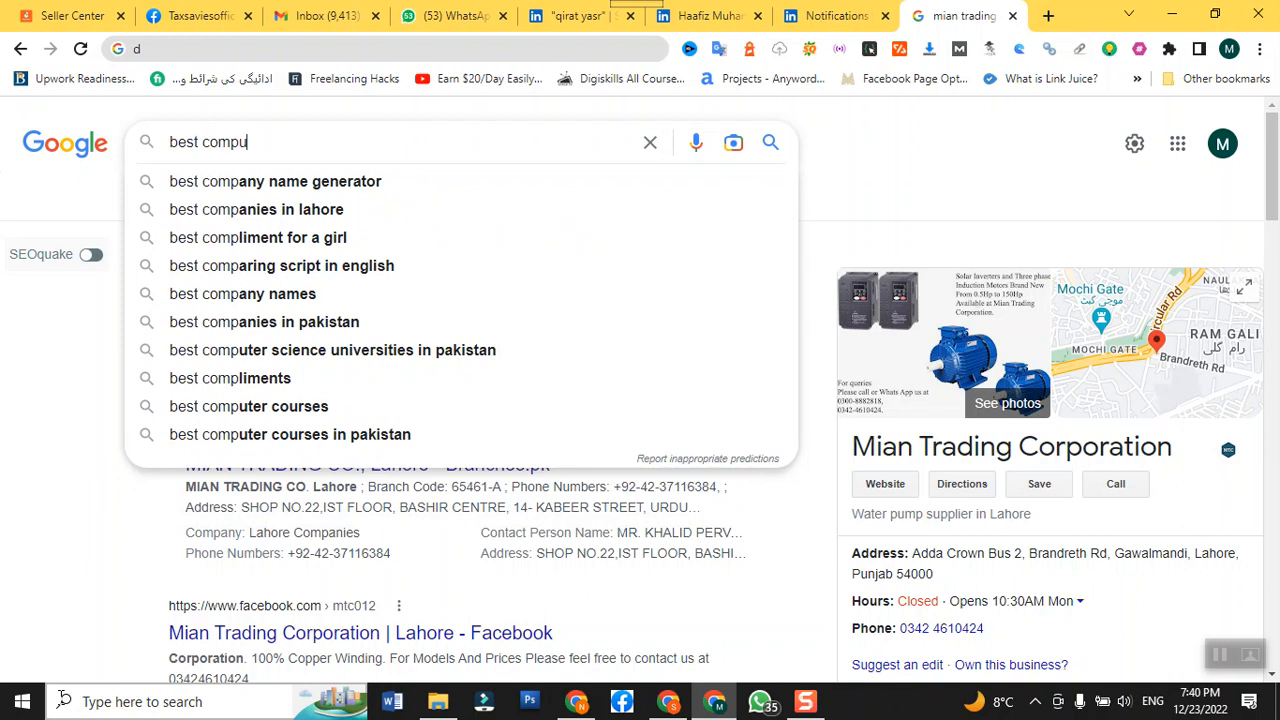
type("ter colle")
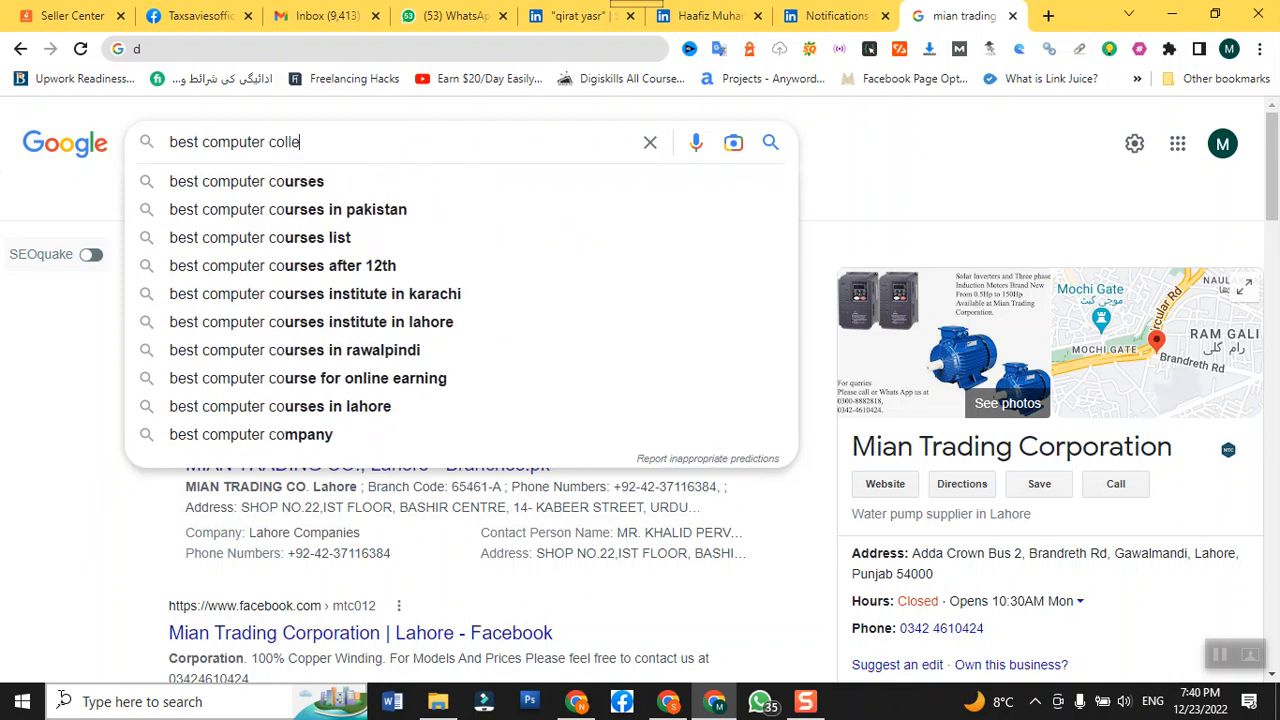
type("ge near me")
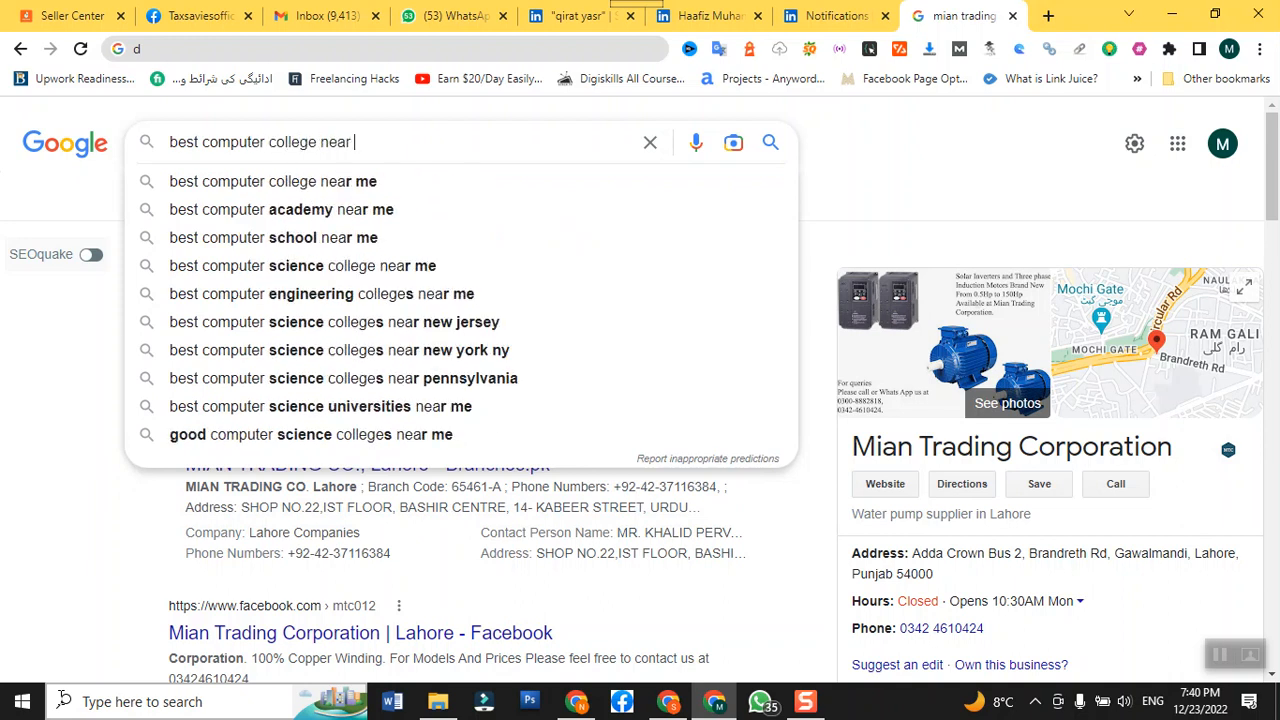
key("Return")
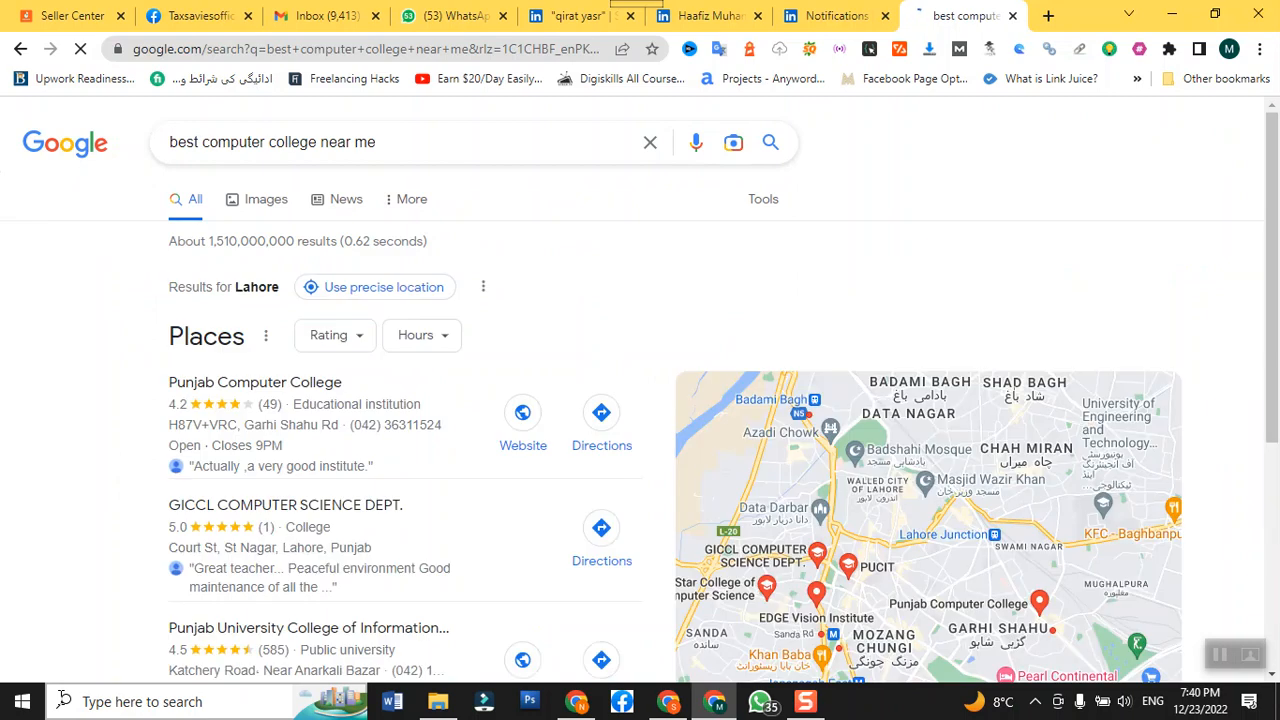
- Open the full places list of nearby computer colleges in Lahore and browse it
scroll(471, 523, "down", 2)
left_click(470, 458)
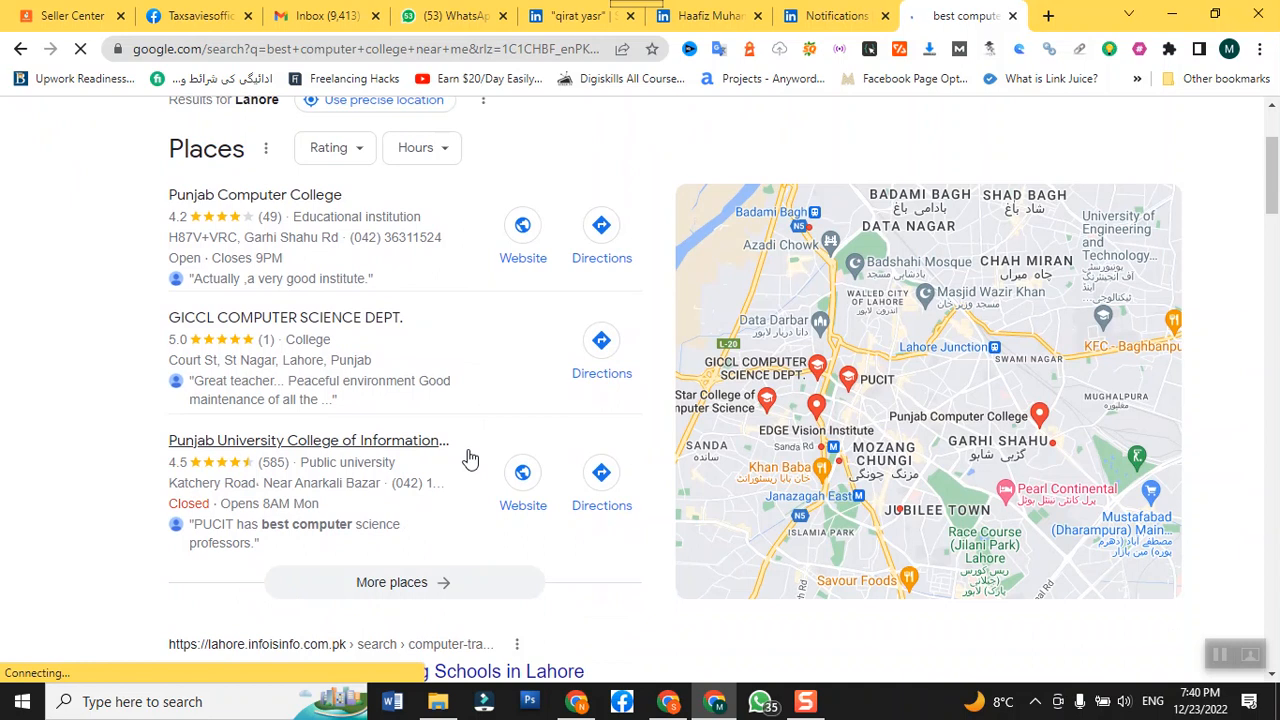
scroll(470, 458, "up", 2)
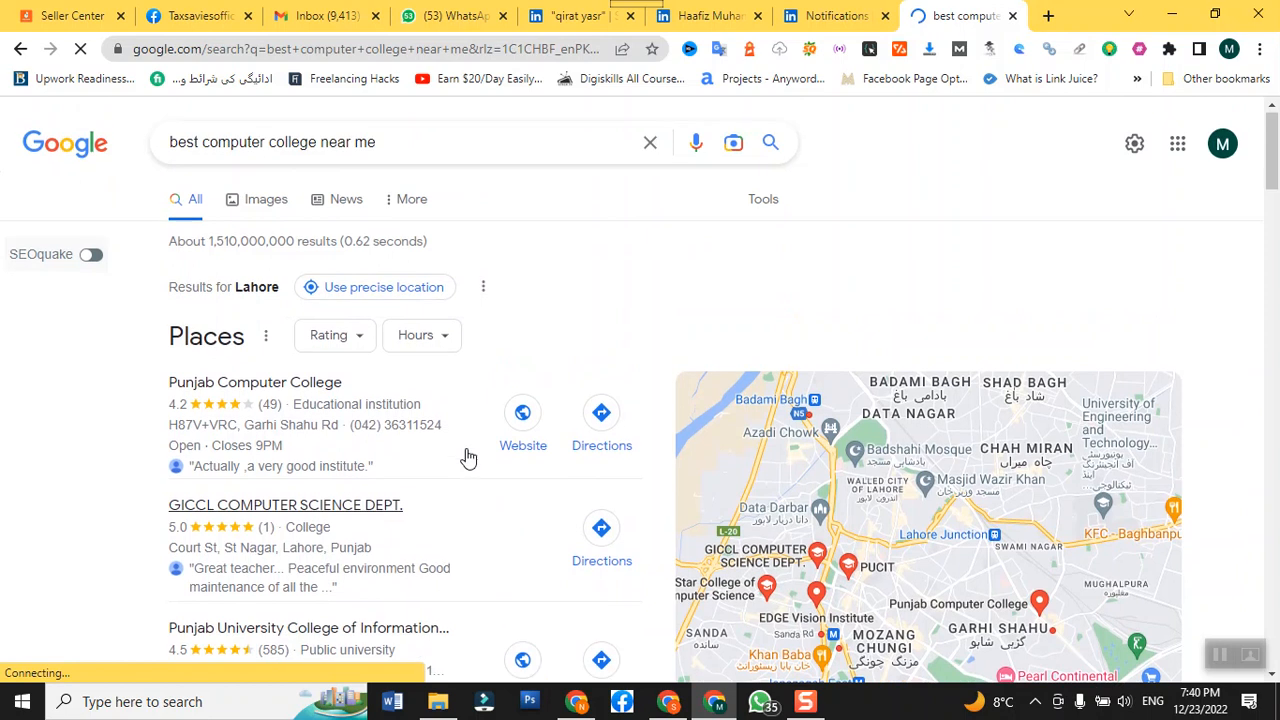
scroll(316, 400, "down", 2)
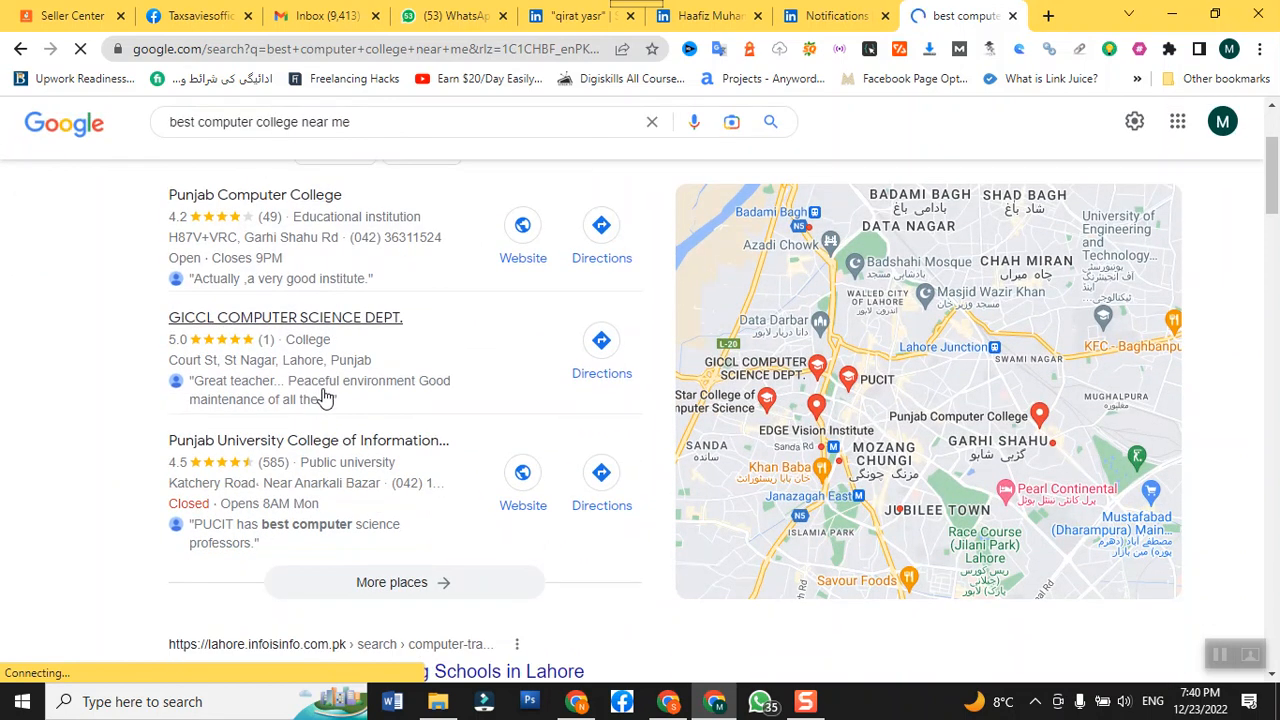
scroll(323, 397, "down", 1)
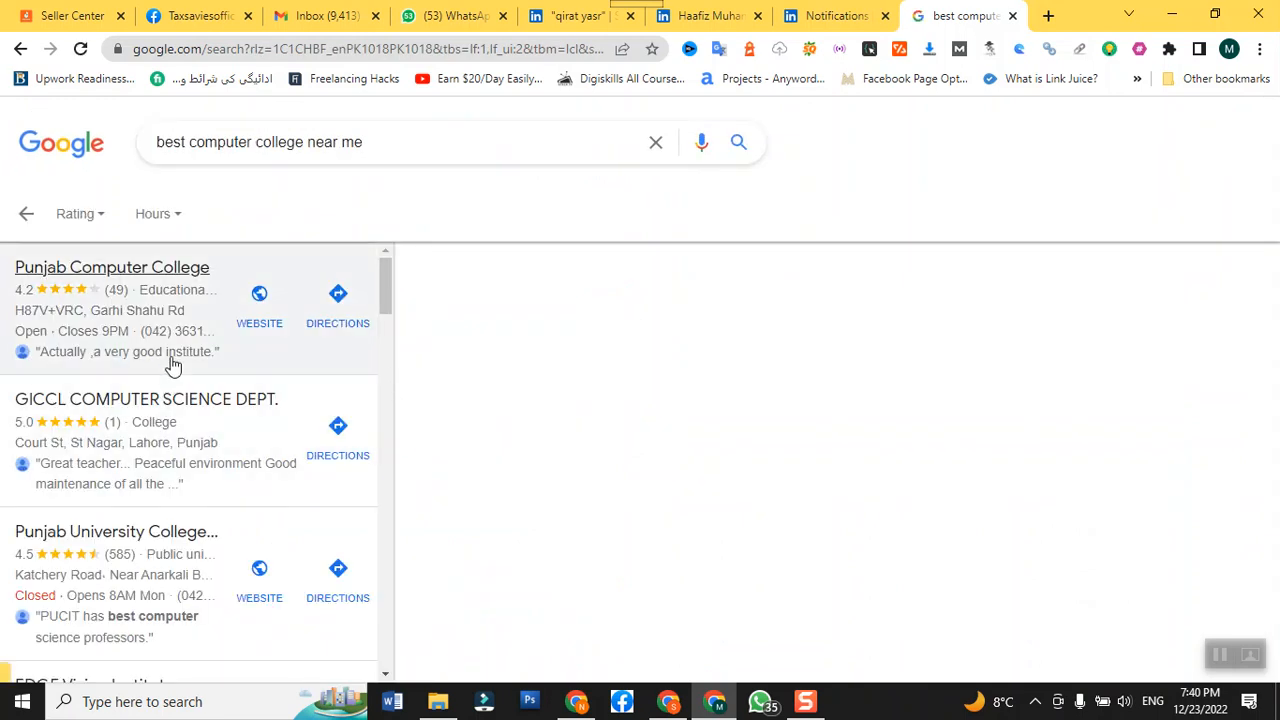
scroll(170, 370, "down", 4)
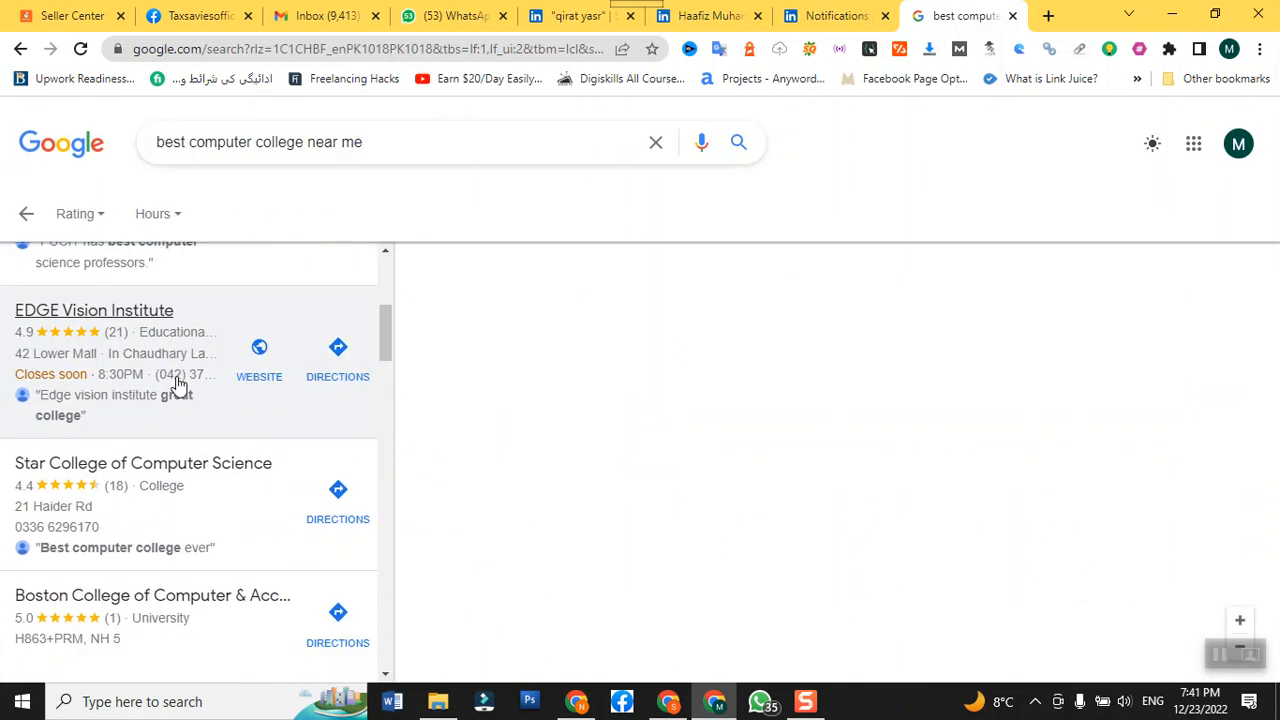
scroll(178, 383, "down", 2)
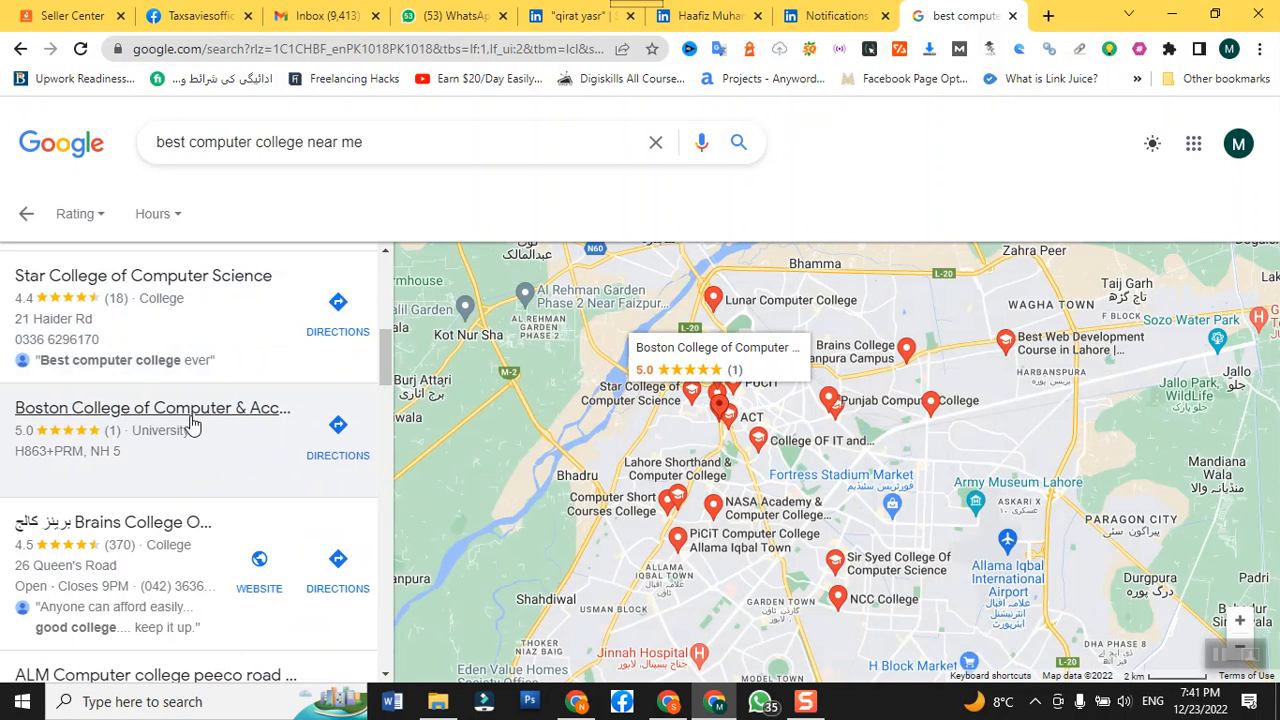
scroll(192, 424, "down", 4)
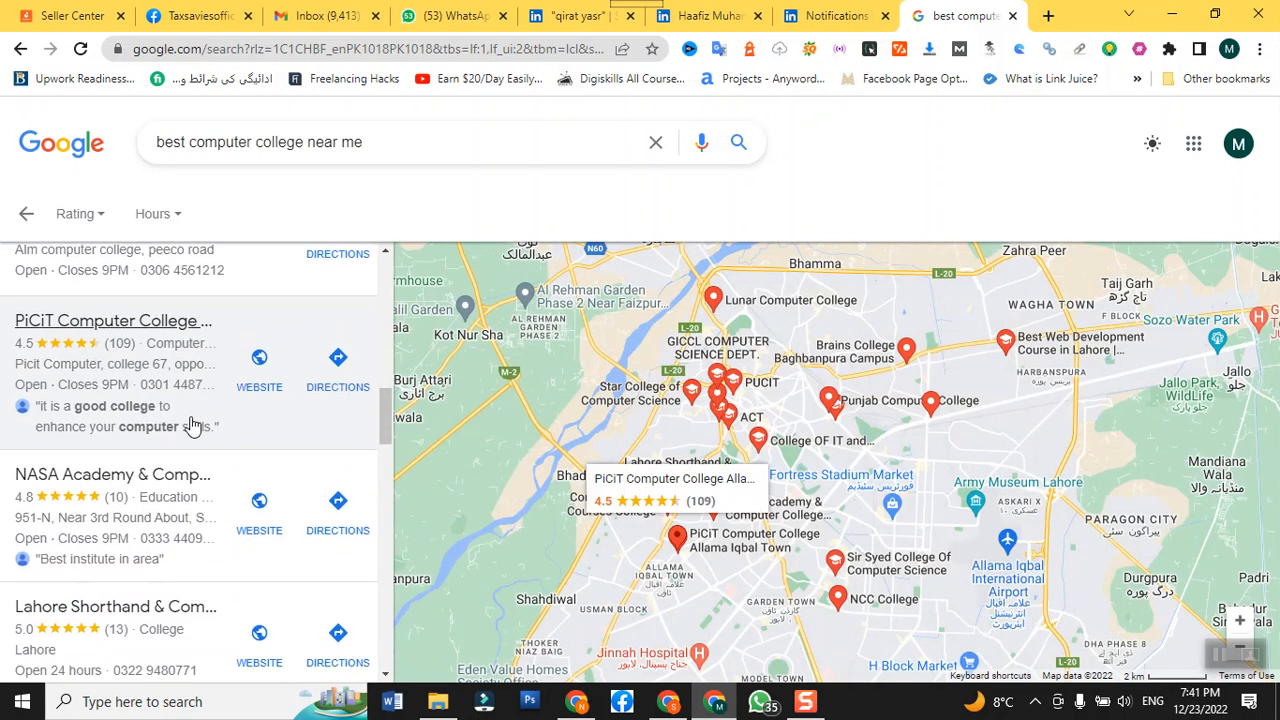
scroll(192, 424, "down", 3)
scroll(192, 424, "down", 2)
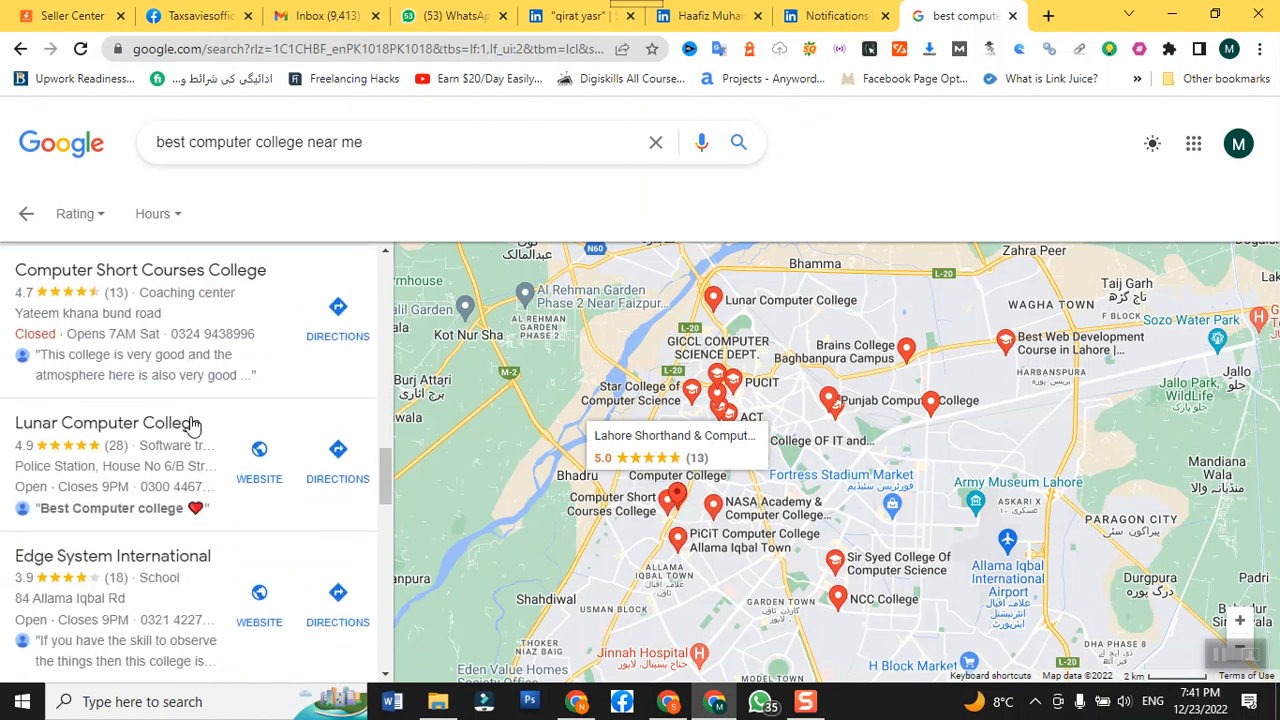
scroll(192, 424, "down", 3)
scroll(192, 424, "down", 2)
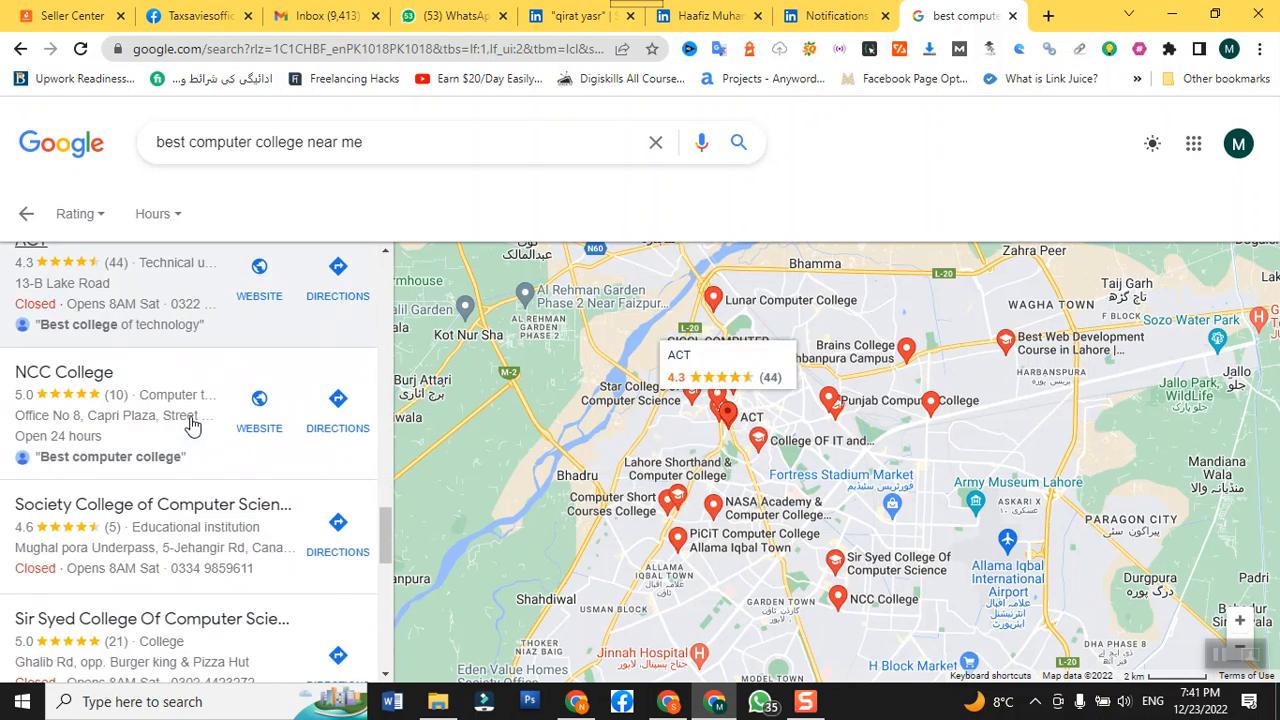
scroll(192, 424, "down", 3)
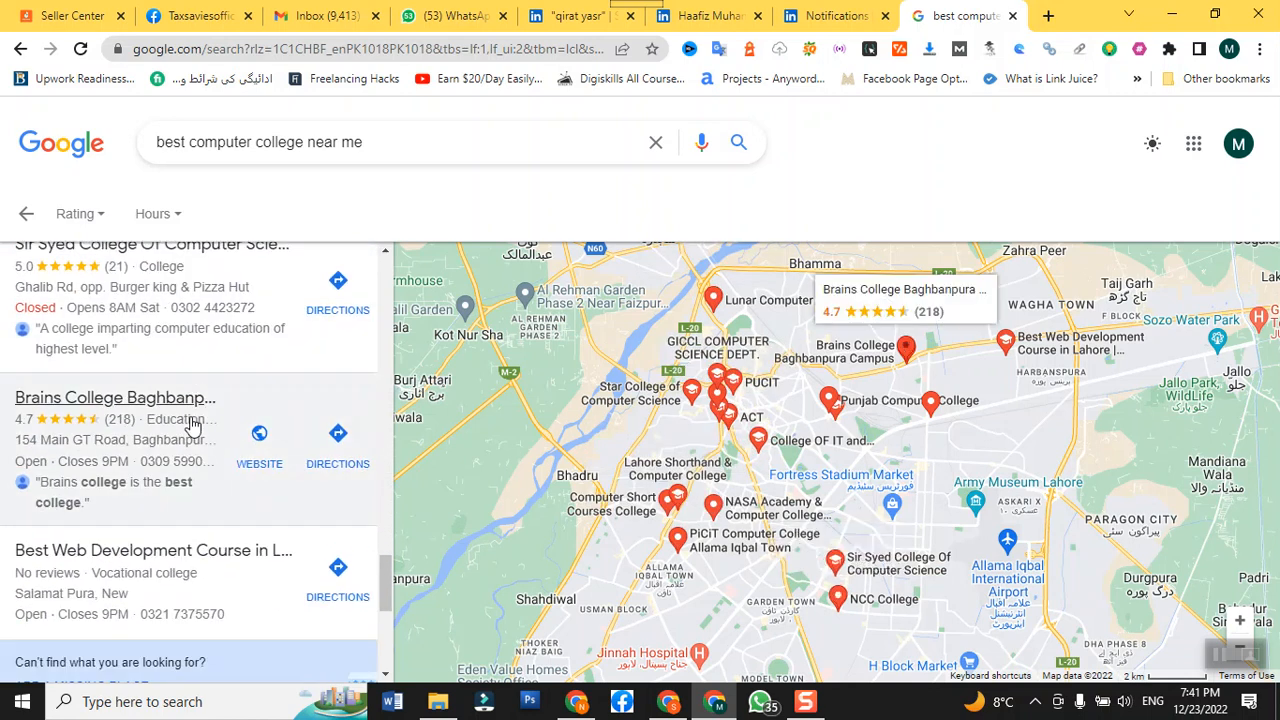
scroll(192, 424, "down", 3)
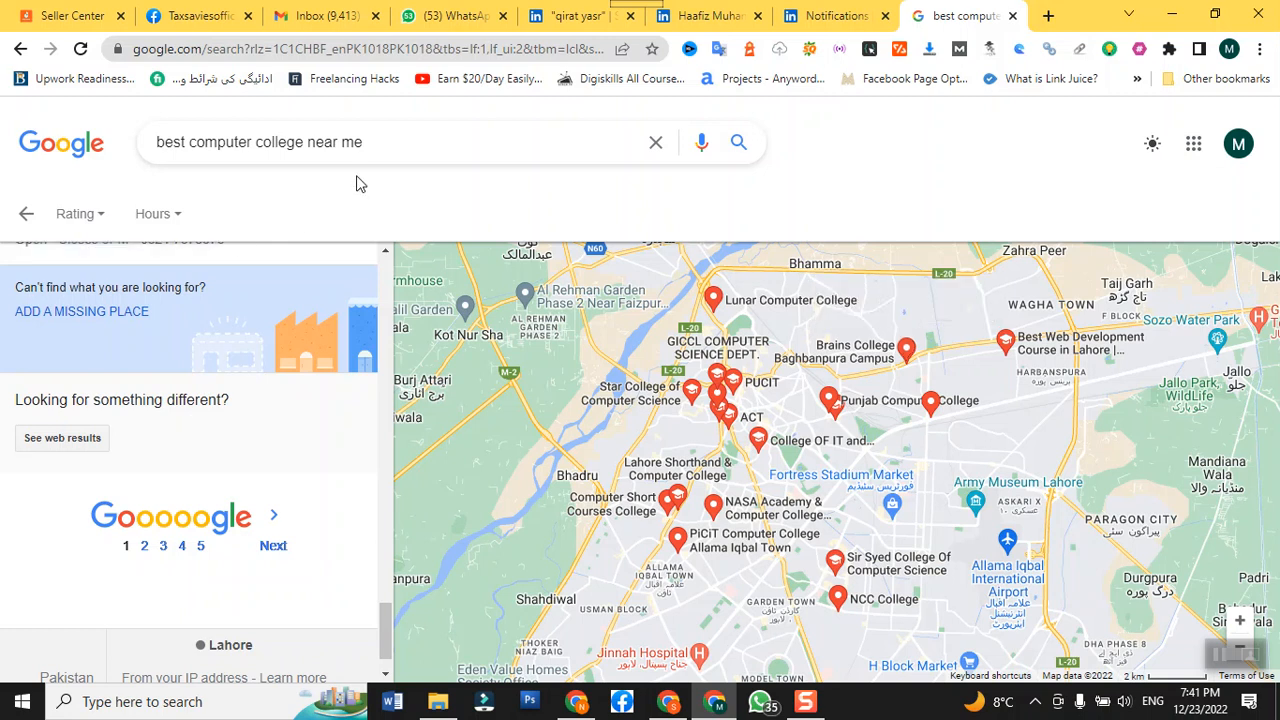
- Replace the current query with 'peak solutions' and search to map its college branches
left_click_drag(374, 148, 130, 146)
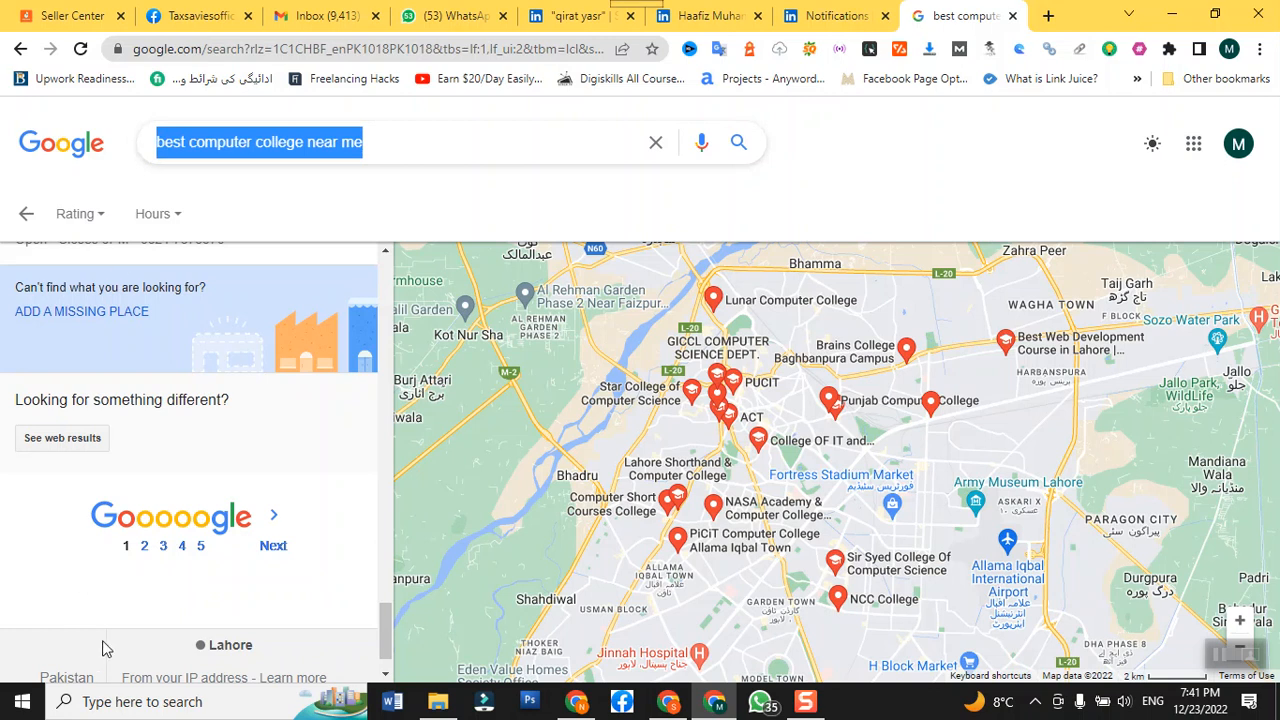
type("peak solutio")
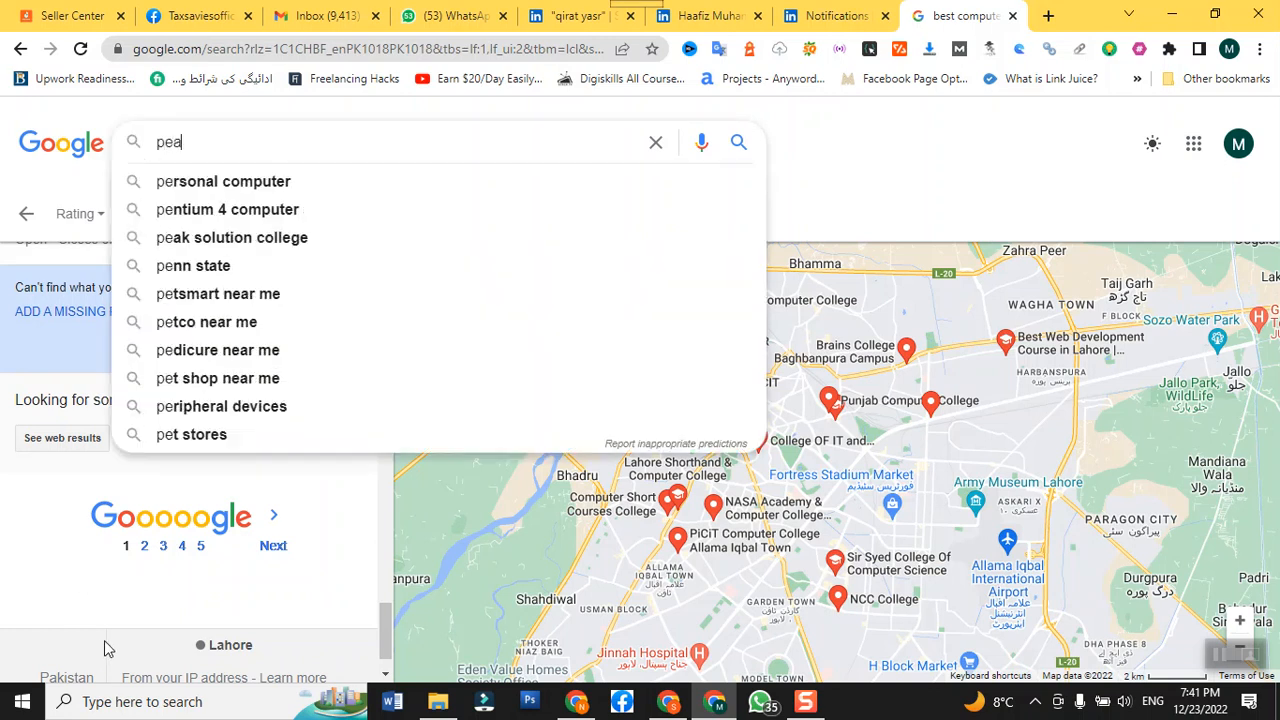
type("ns")
key("Return")
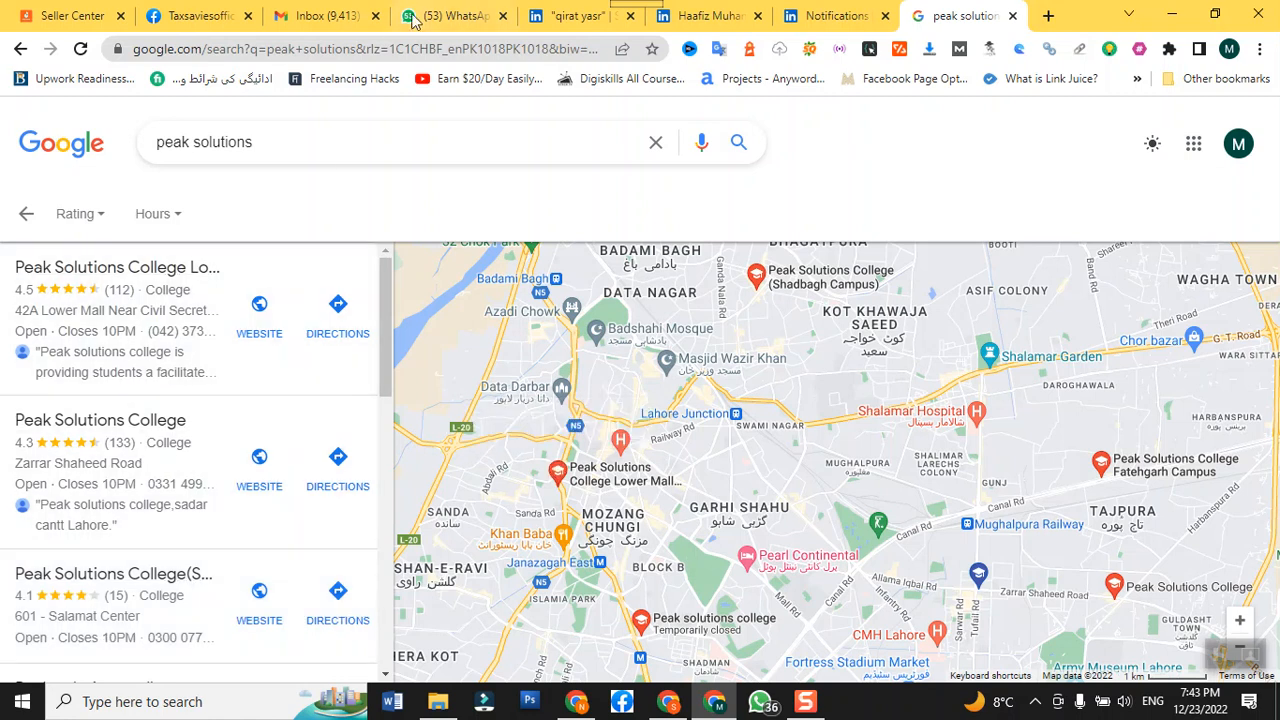
left_click(450, 47)
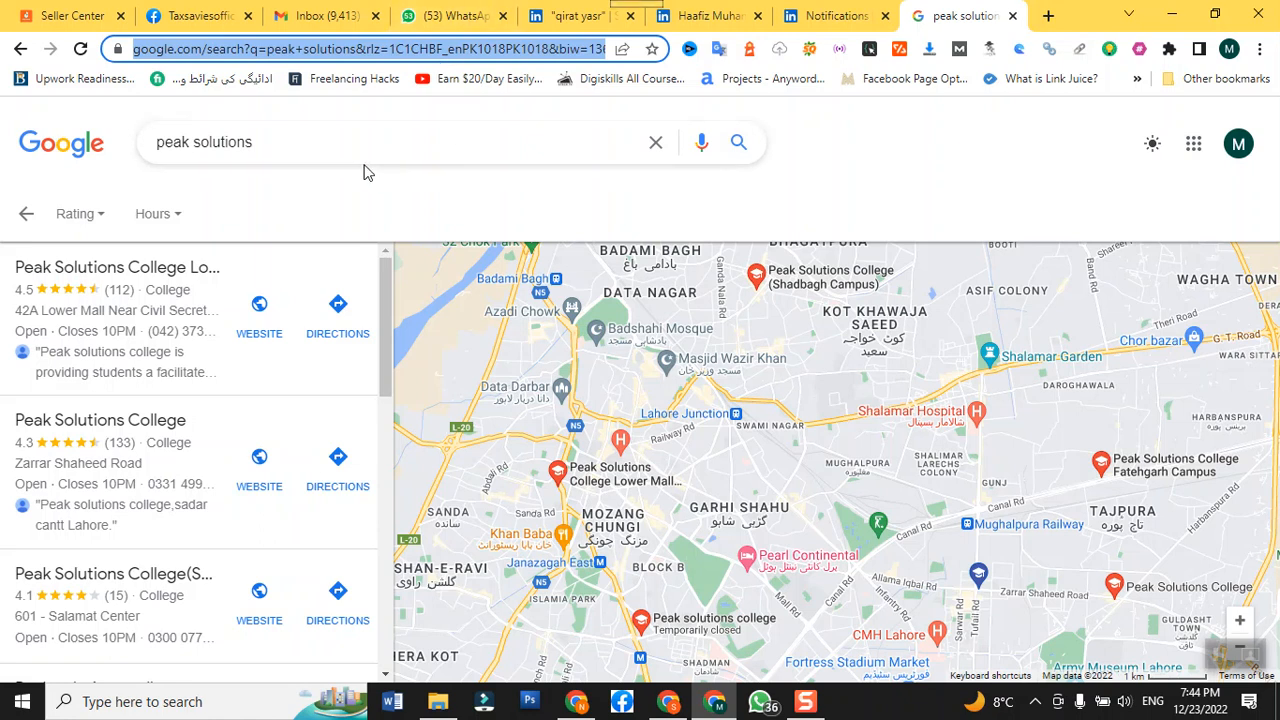
triple_click(320, 158)
type("o")
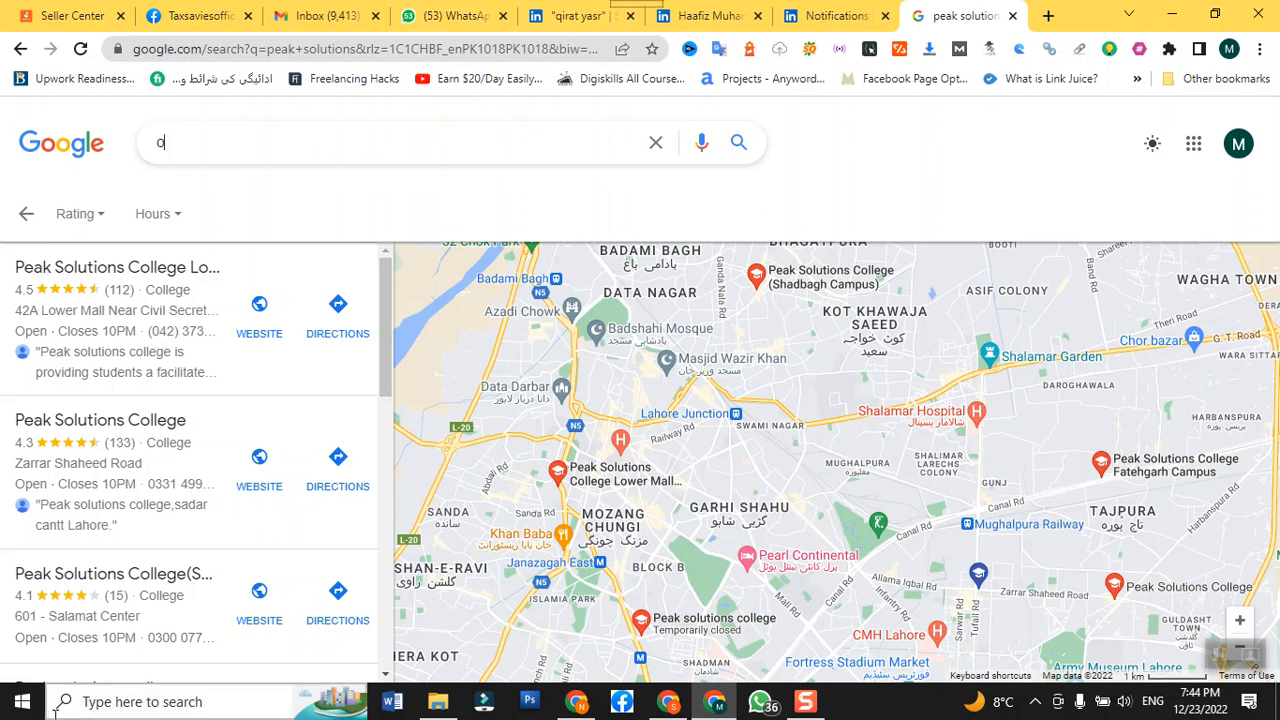
type("nline entr")
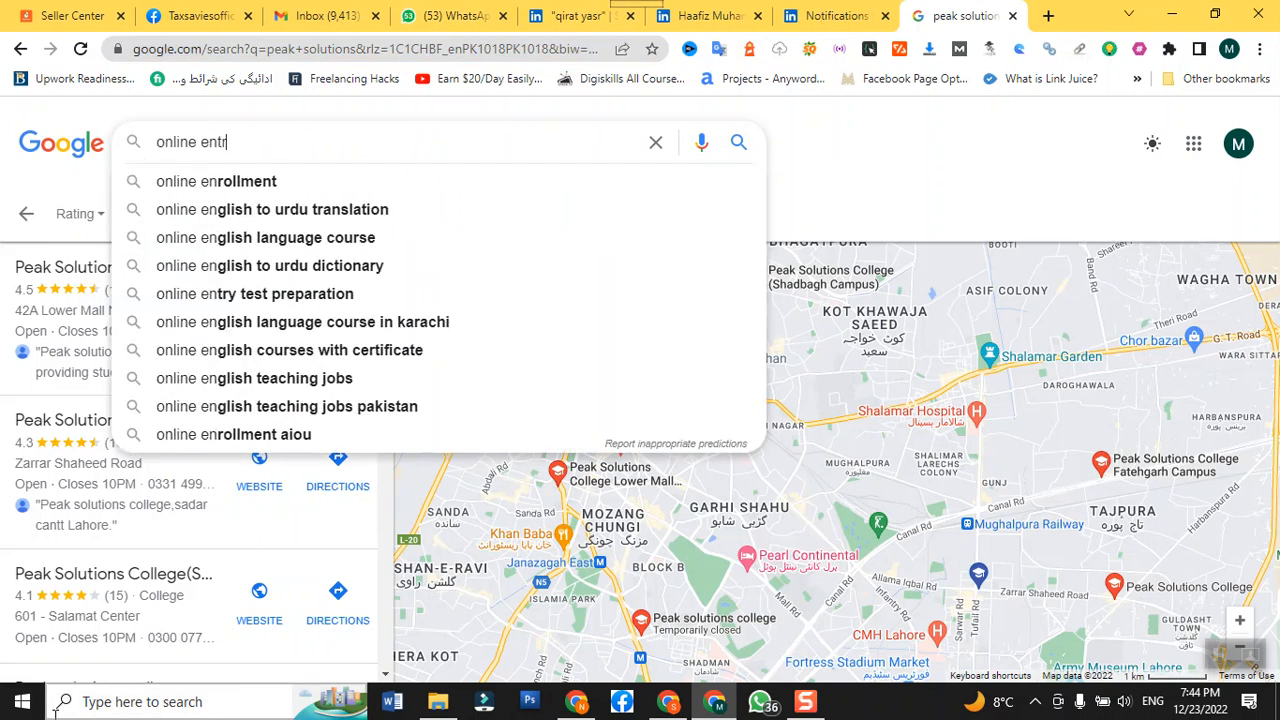
type("y test")
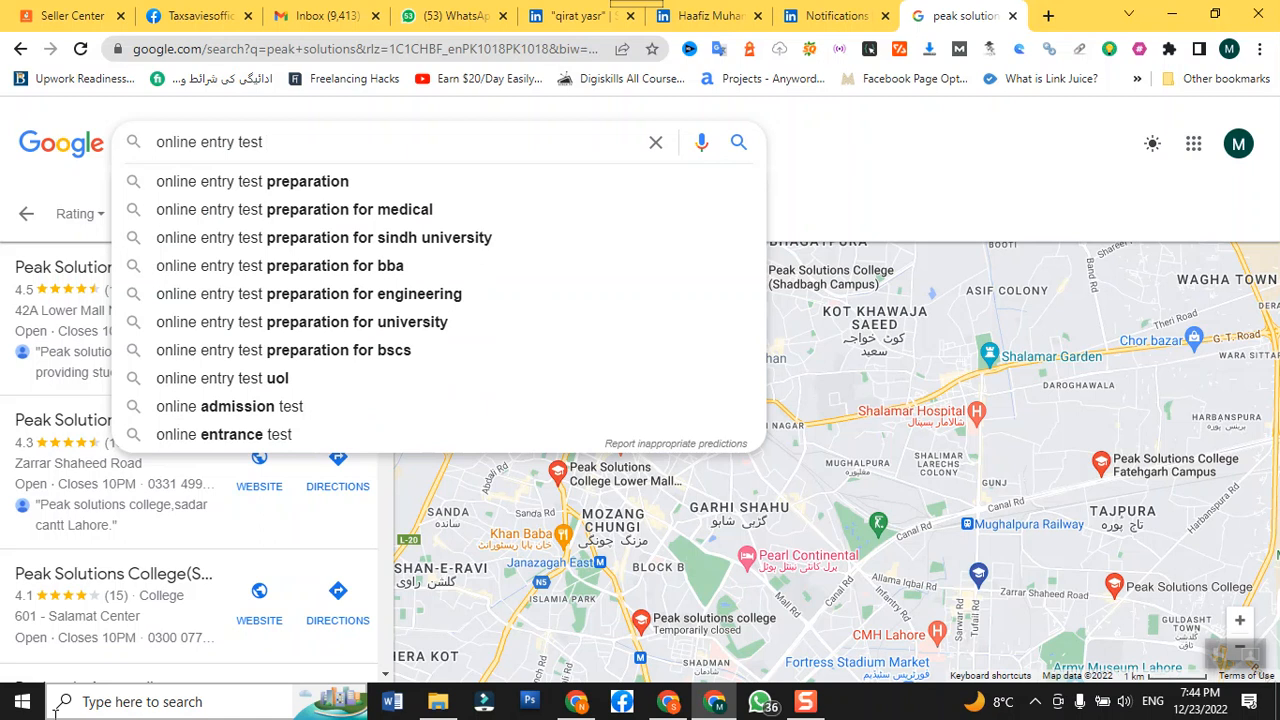
key("Down")
key("Return")
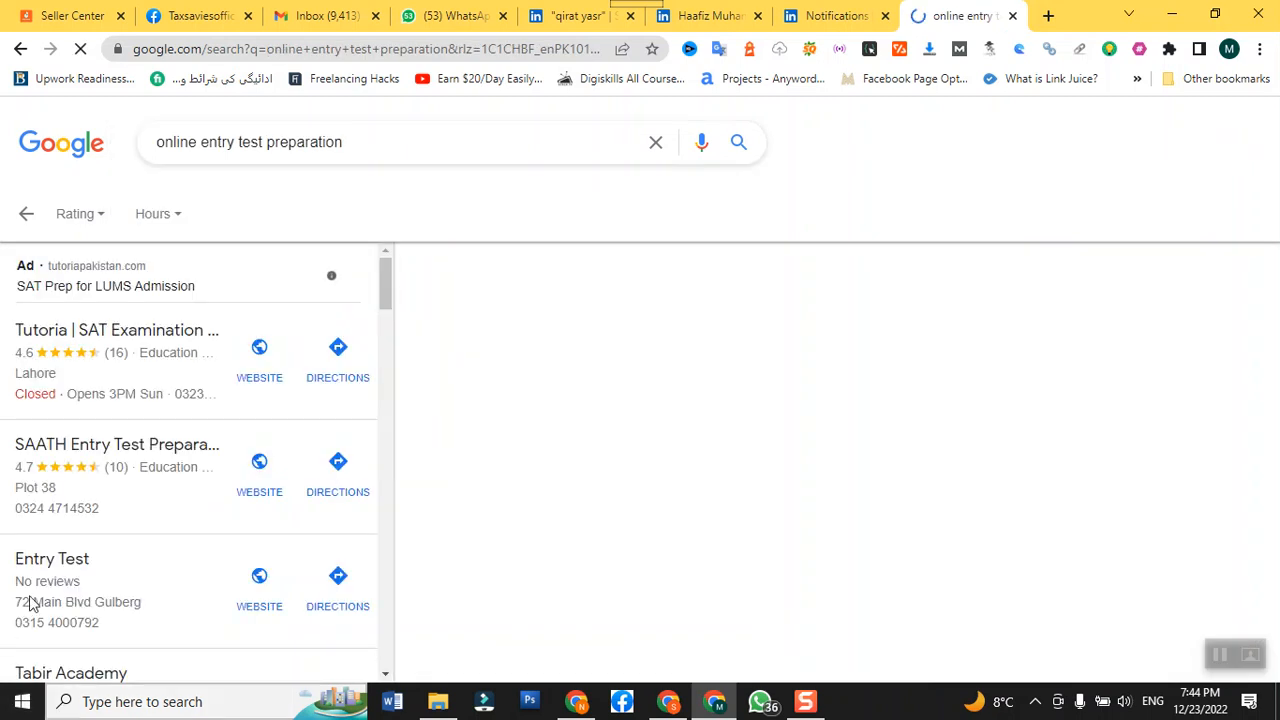
scroll(278, 333, "down", 3)
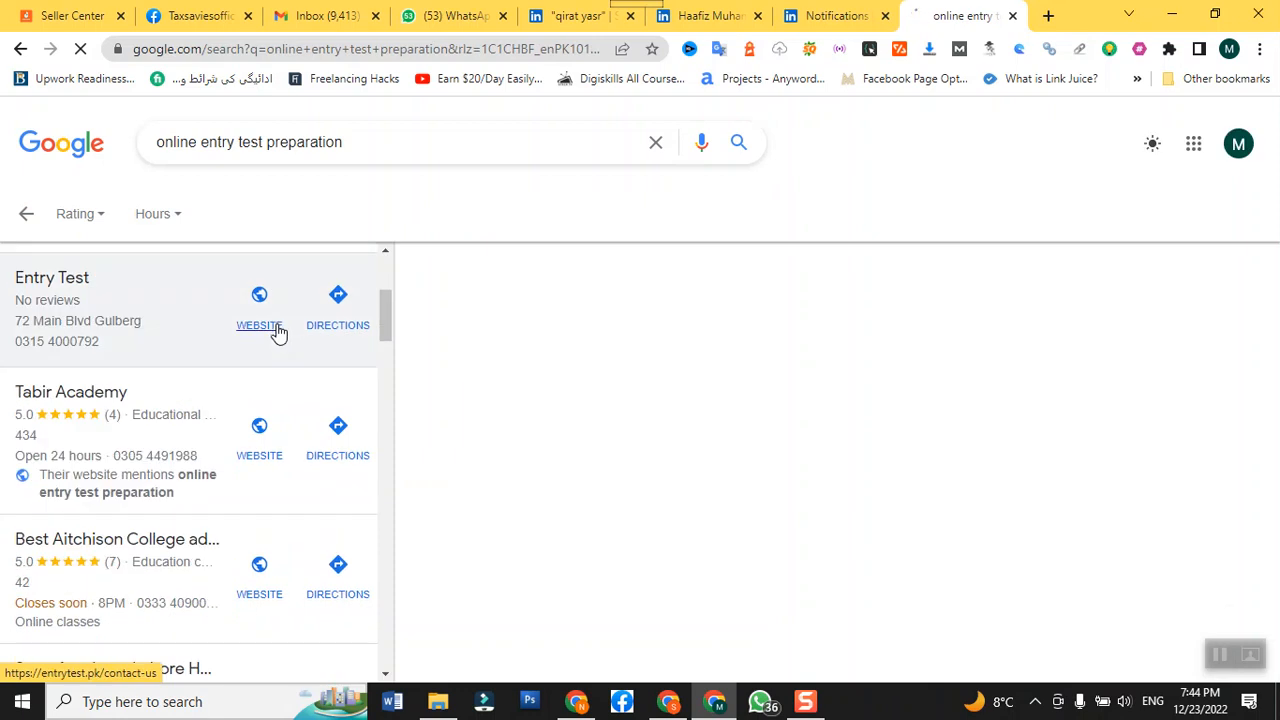
scroll(278, 333, "down", 2)
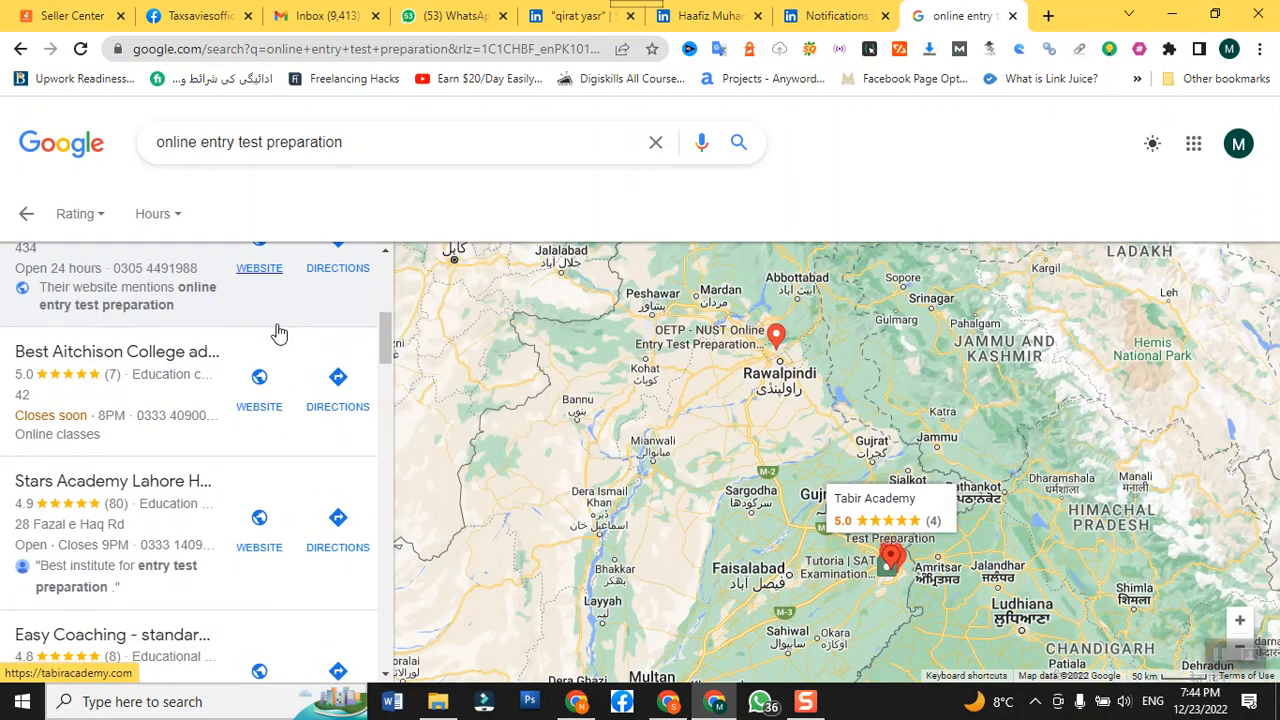
scroll(278, 333, "down", 2)
scroll(281, 330, "up", 5)
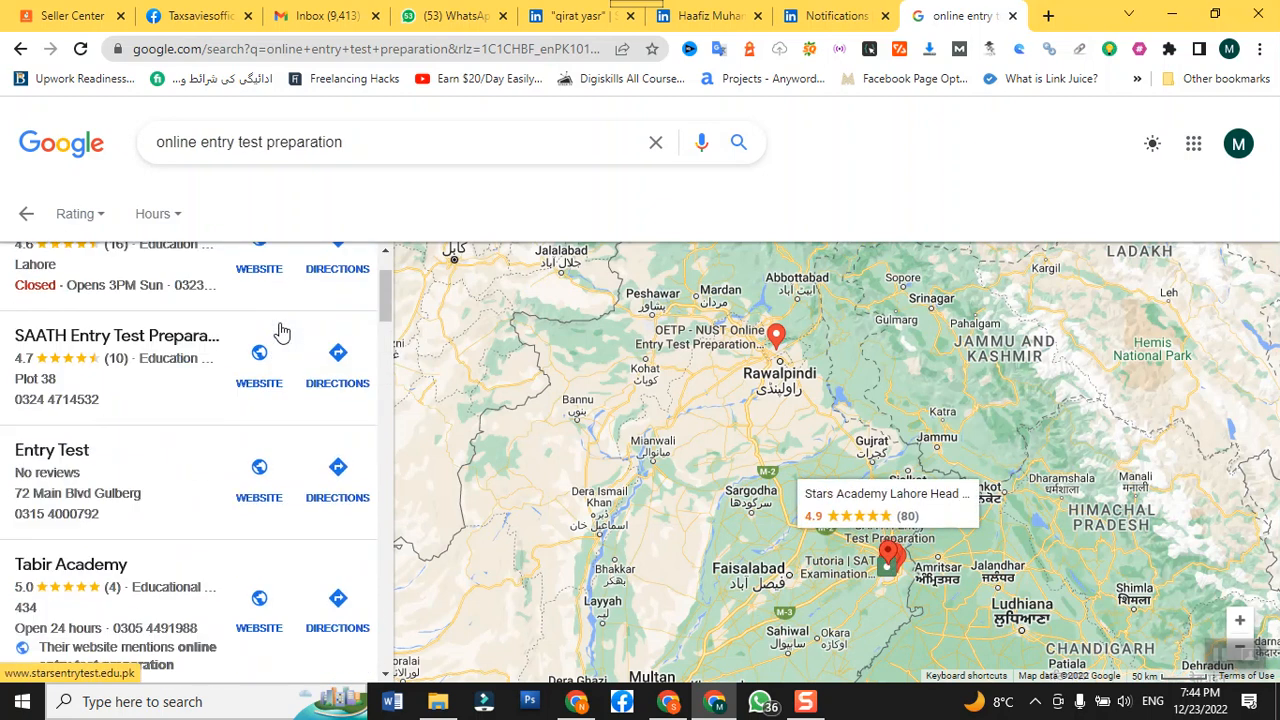
scroll(281, 330, "up", 1)
scroll(280, 331, "down", 3)
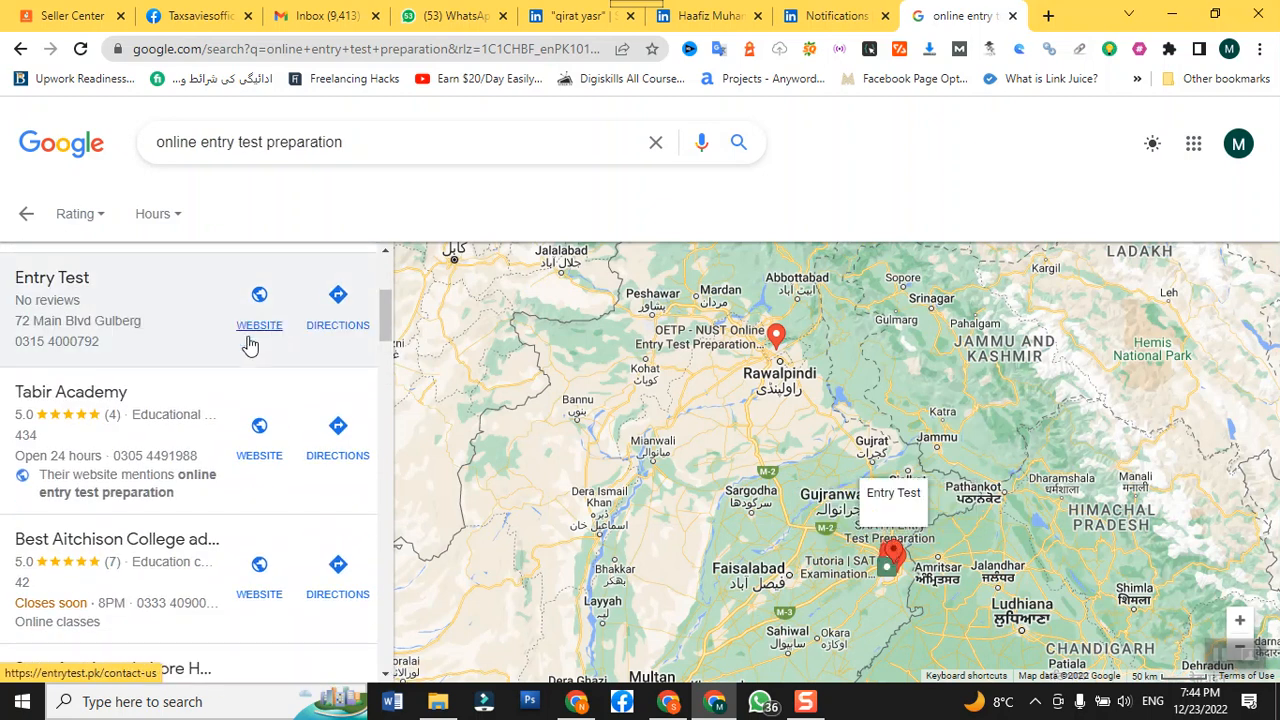
scroll(126, 526, "down", 2)
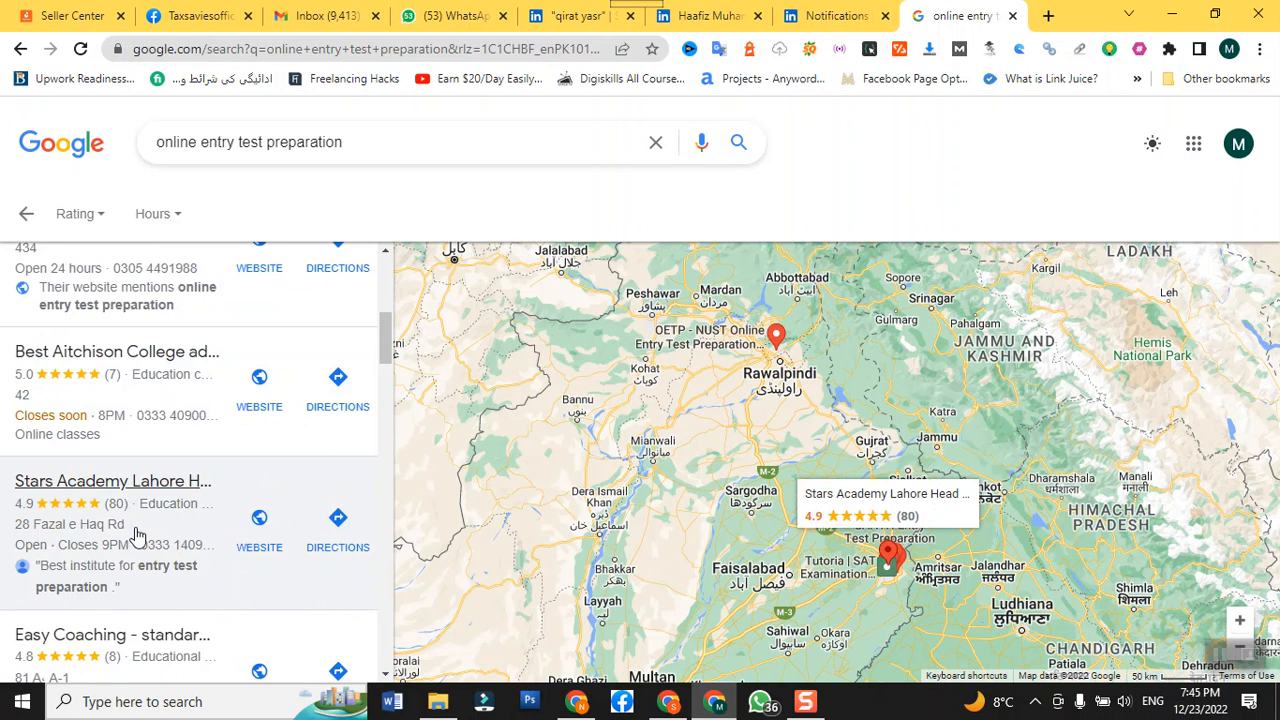
scroll(137, 536, "down", 3)
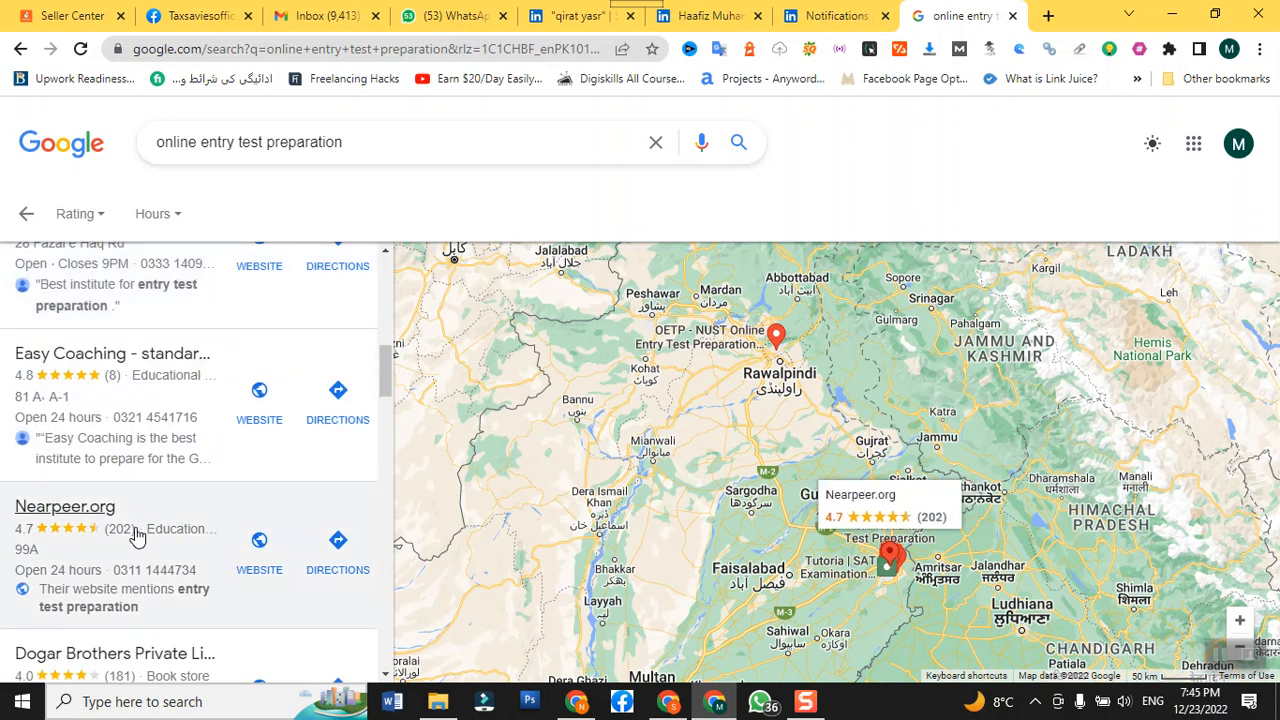
scroll(137, 536, "up", 5)
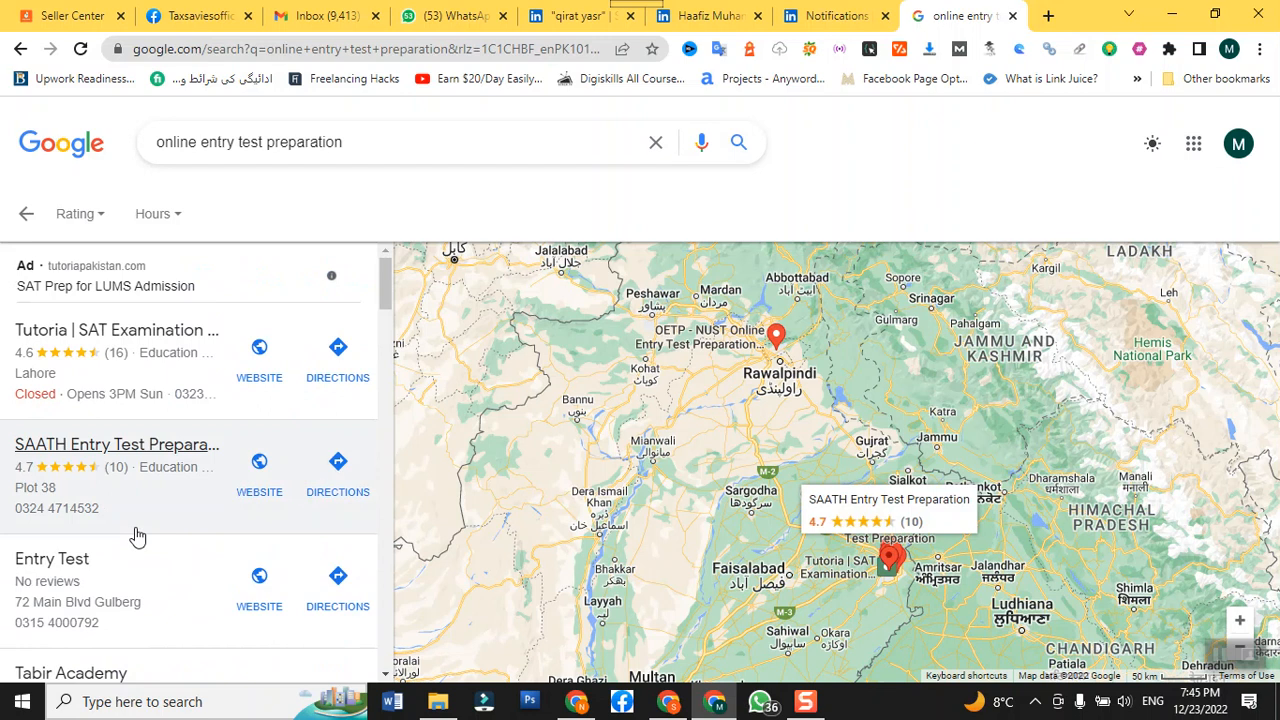
scroll(122, 522, "down", 5)
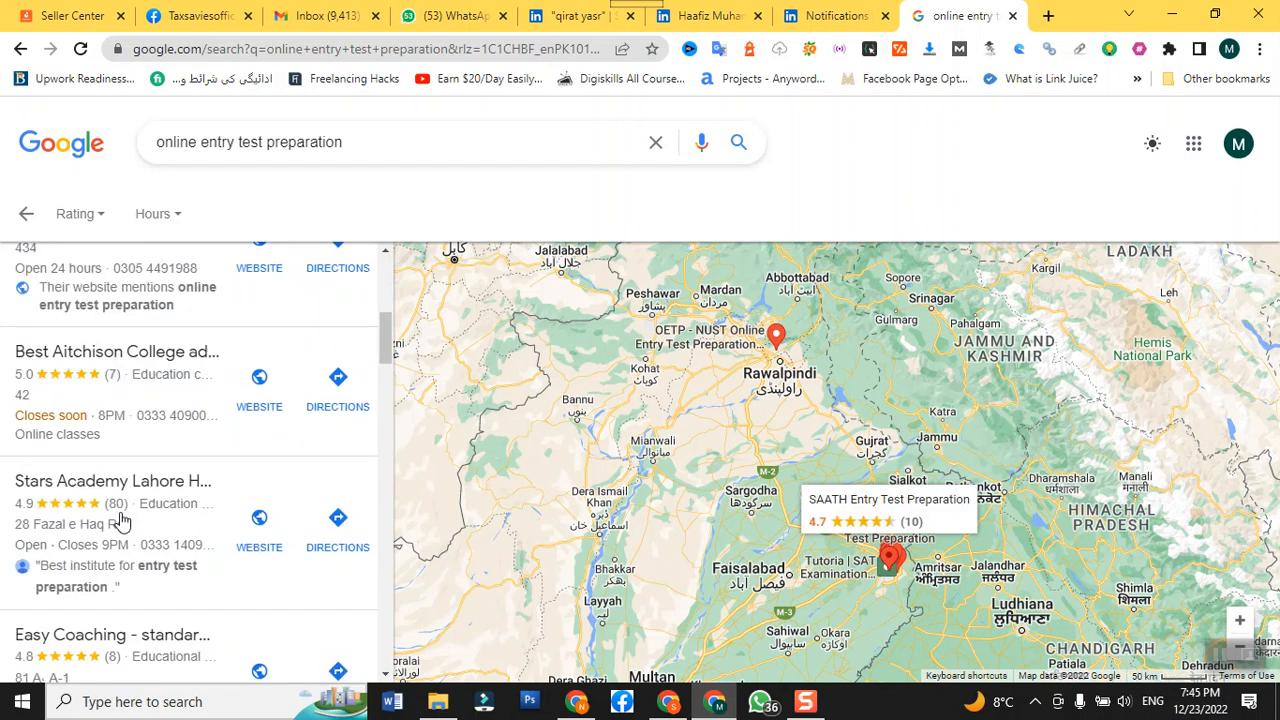
scroll(122, 522, "up", 5)
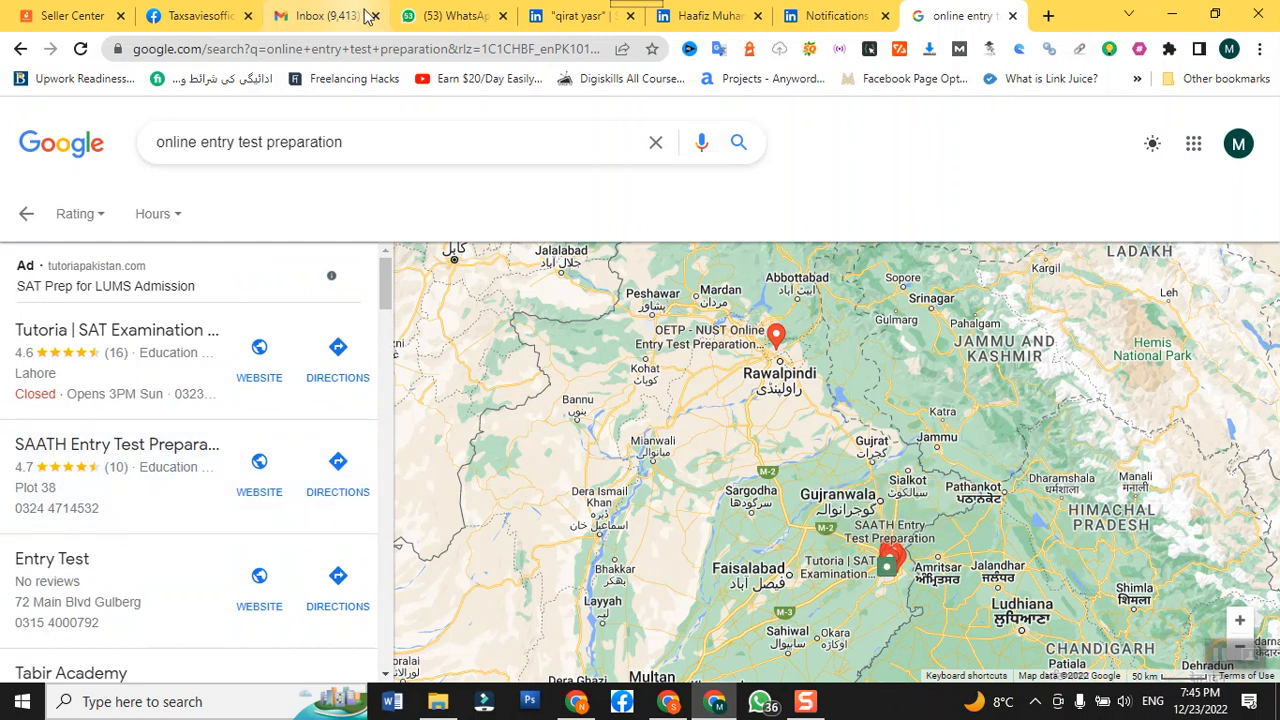
scroll(180, 385, "down", 3)
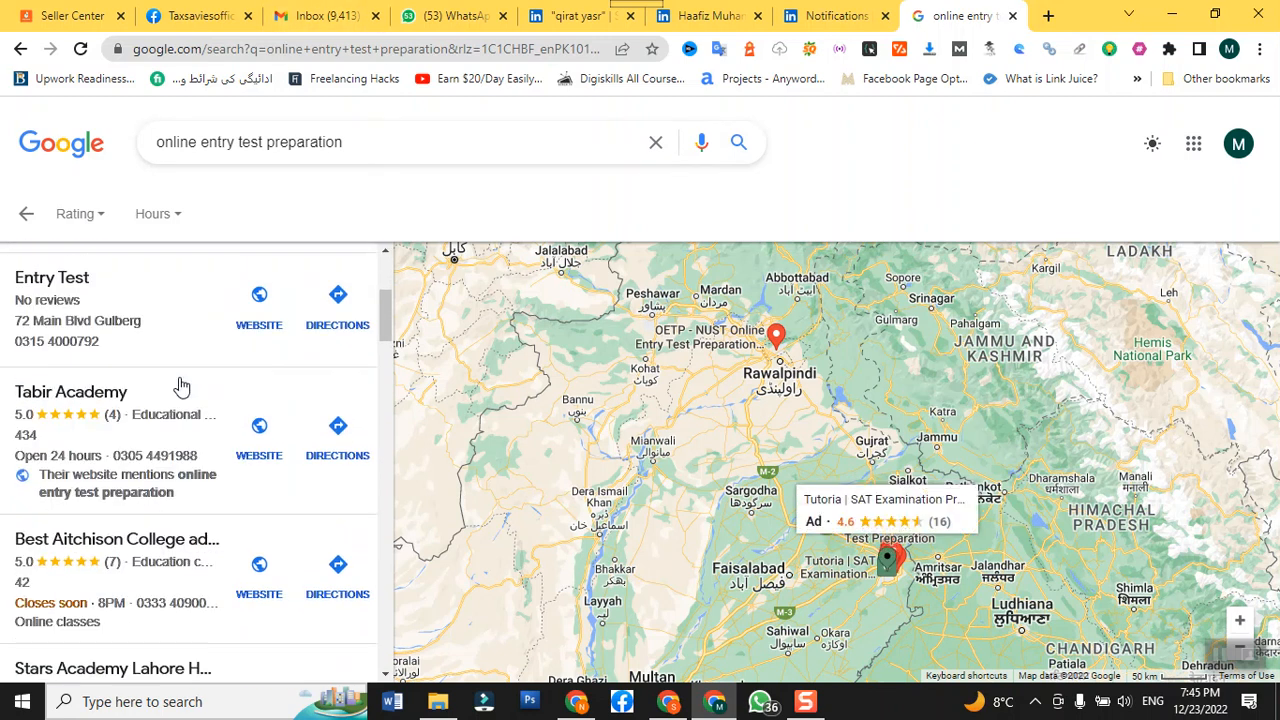
scroll(180, 385, "down", 2)
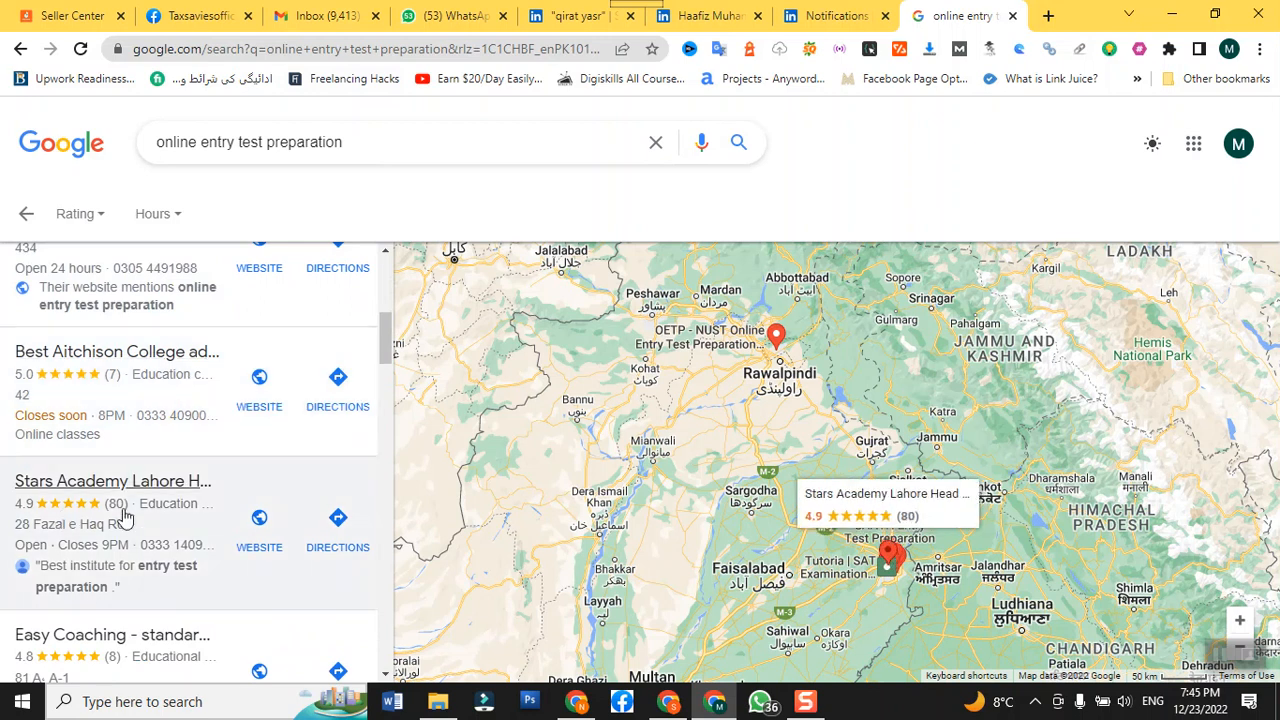
- Search for 'stars academy lahore' and browse its mapped Lahore campus results
triple_click(378, 148)
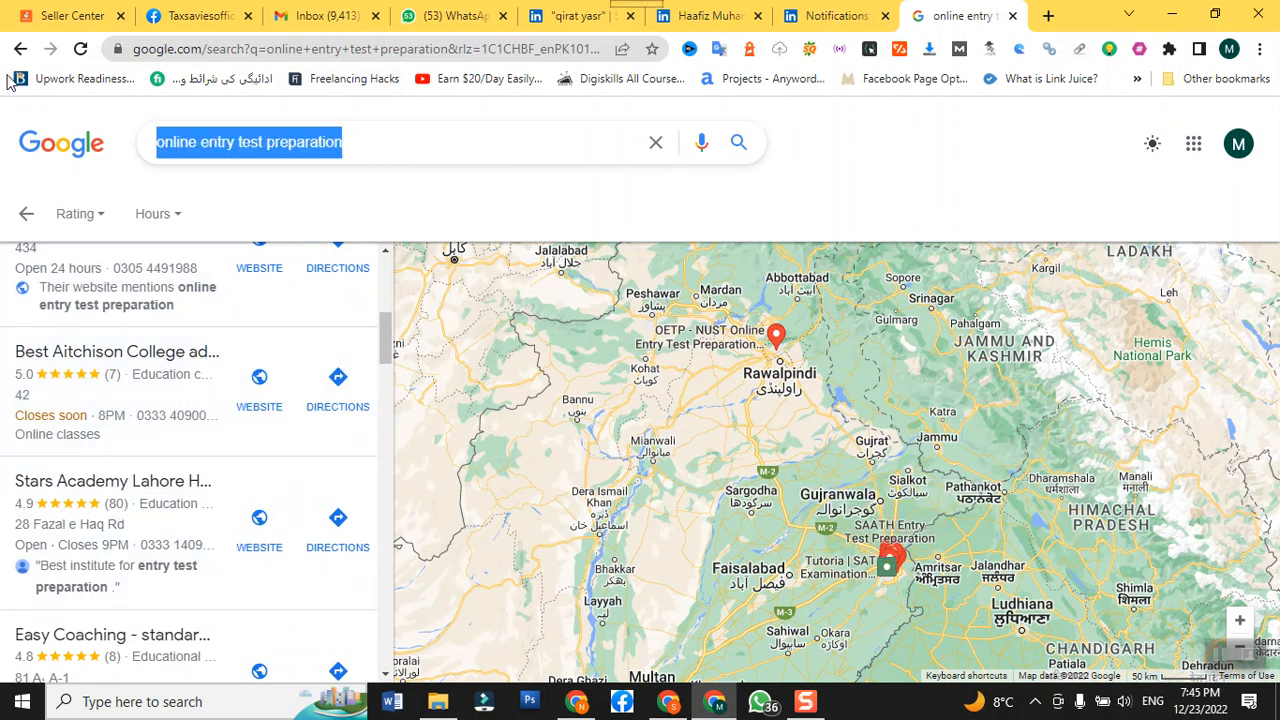
type("stars academy lahore")
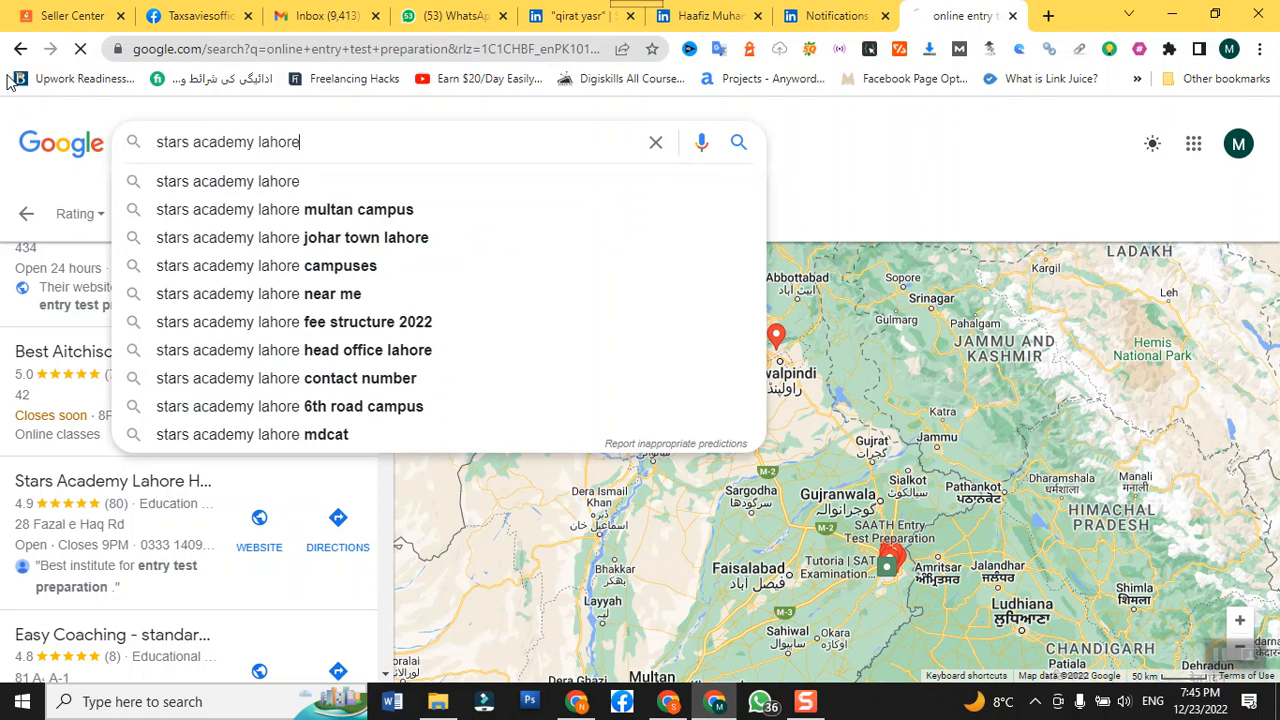
key("Return")
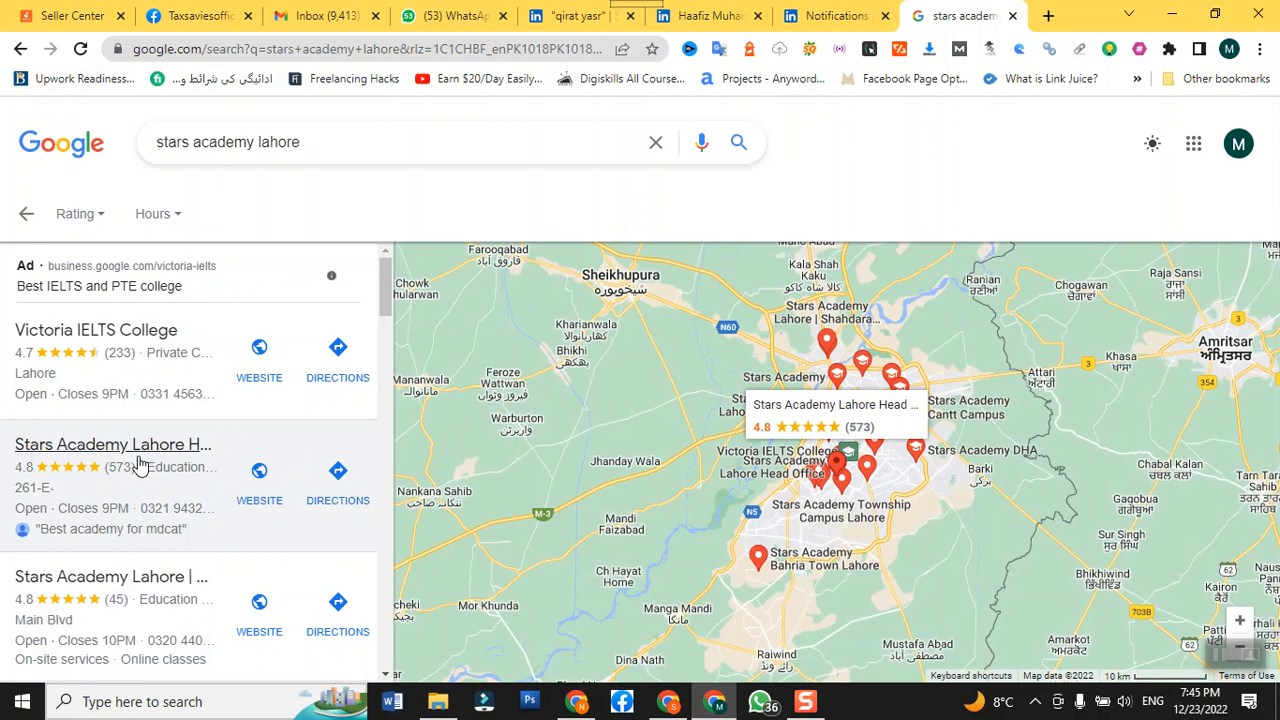
scroll(140, 462, "down", 2)
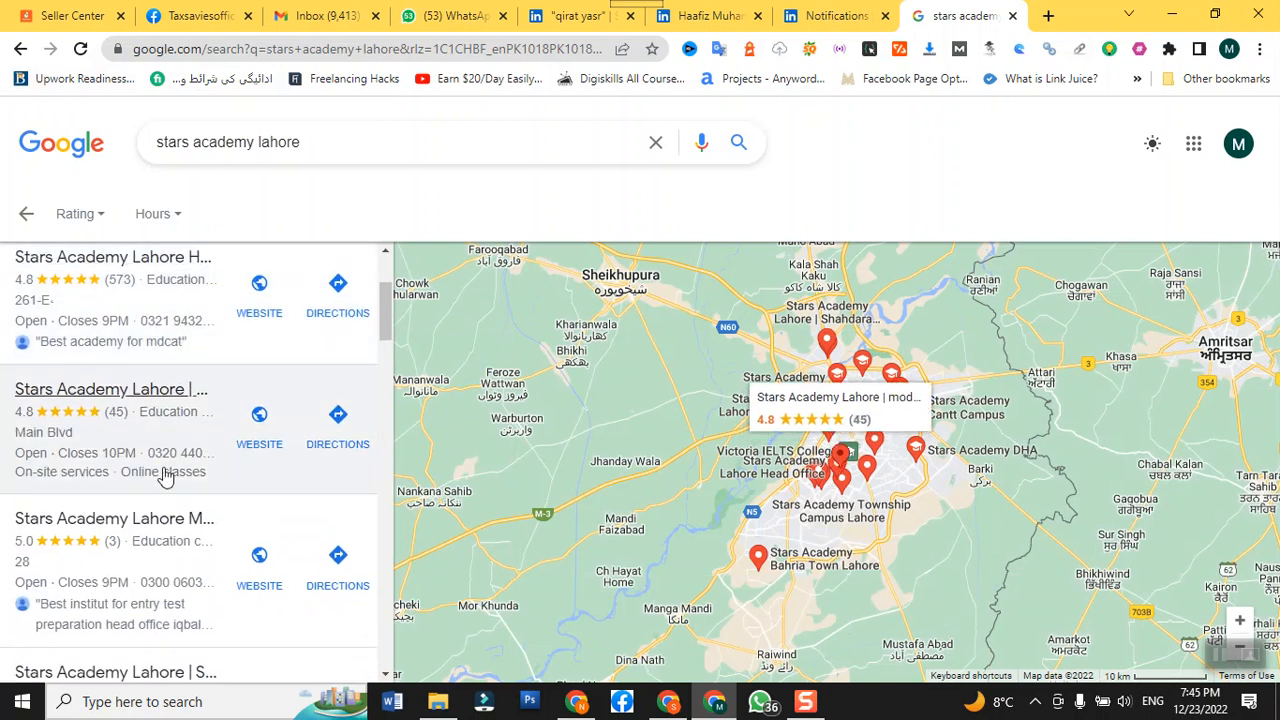
scroll(170, 478, "down", 1)
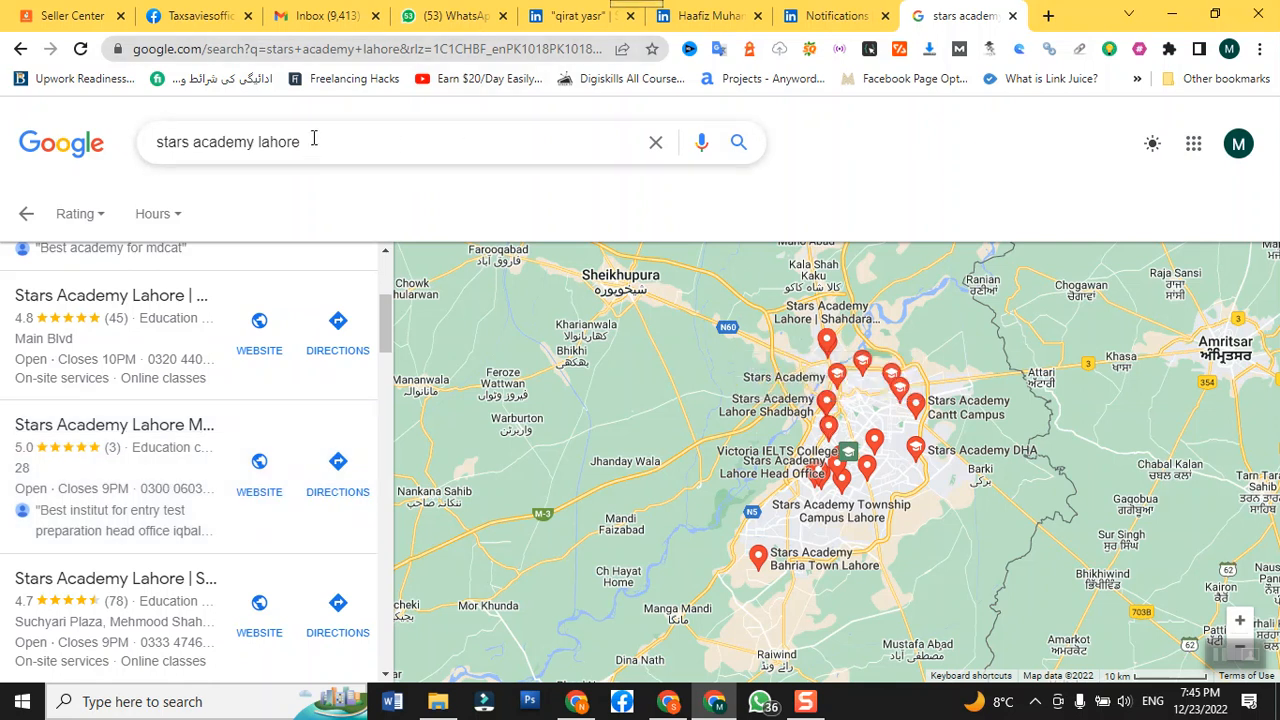
- Search 'google map' from the address bar and open Google Maps from the results
left_click(478, 49)
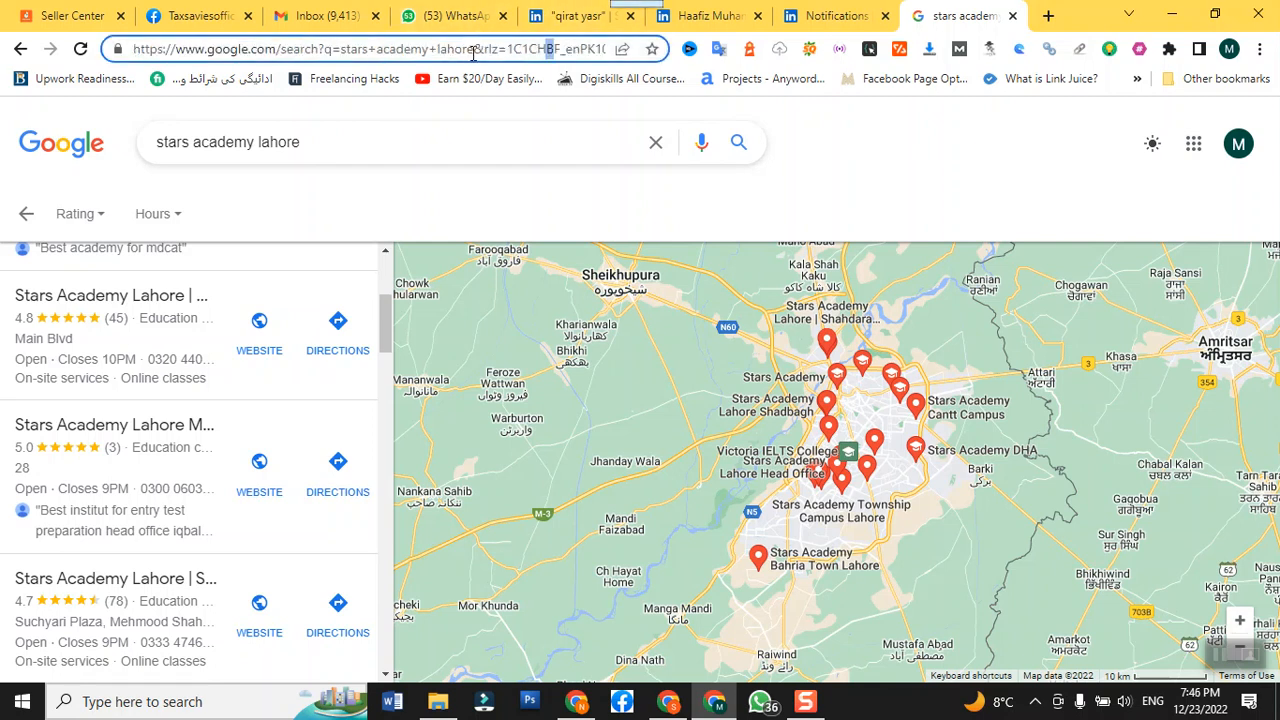
triple_click(461, 50)
type("google")
key("Delete")
type("map")
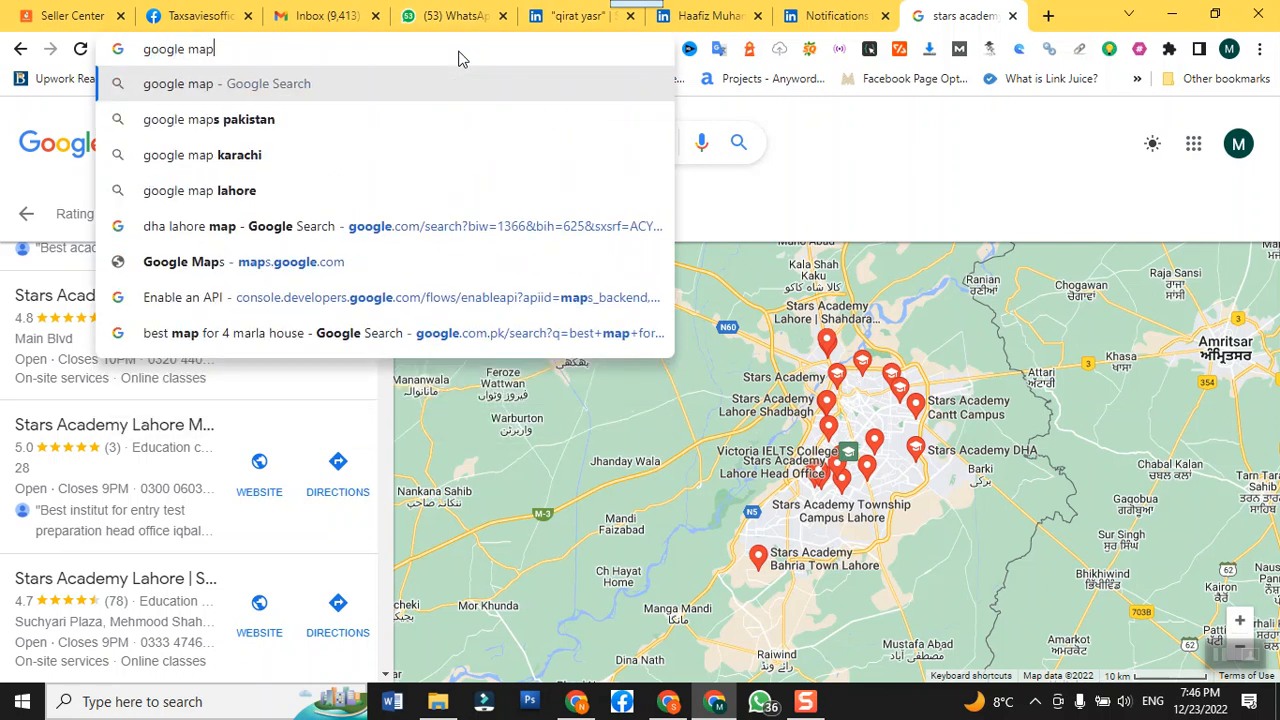
key("Return")
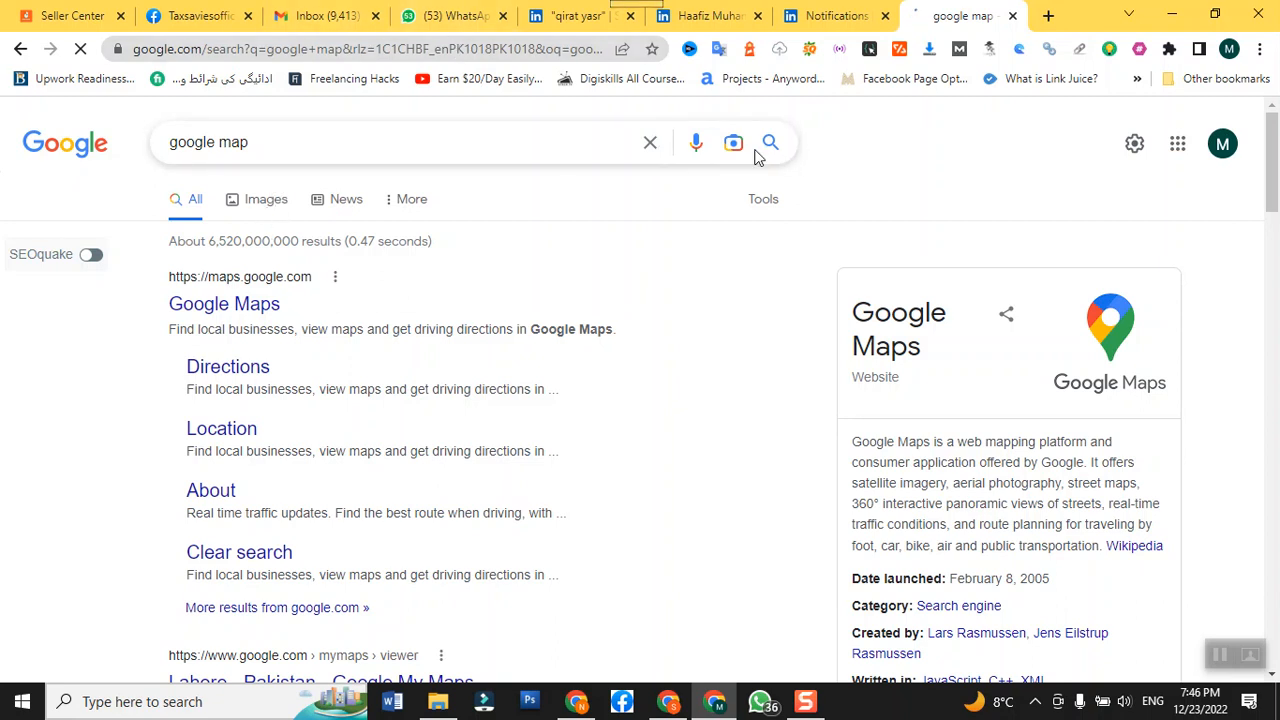
left_click(218, 303)
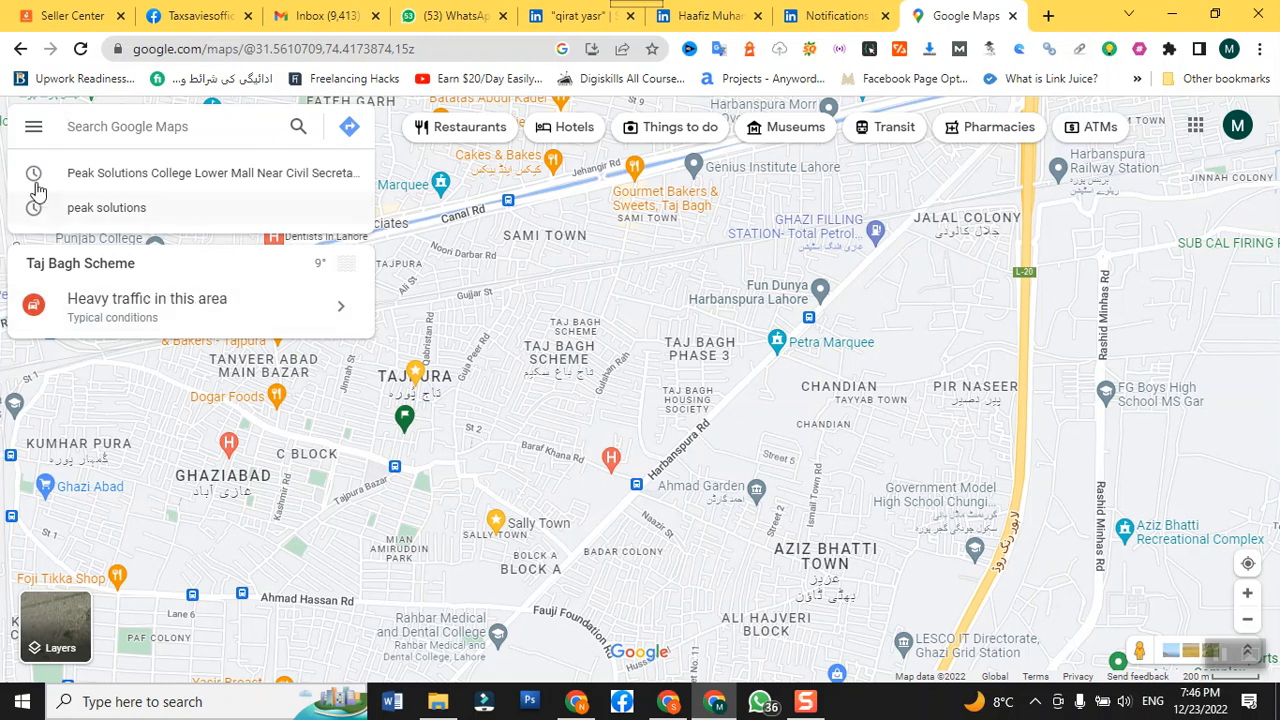
- Back on the Google Maps tab, choose 'Add your business' from the Maps menu
left_click(843, 20)
left_click(940, 14)
left_click(822, 18)
left_click(966, 16)
left_click(35, 128)
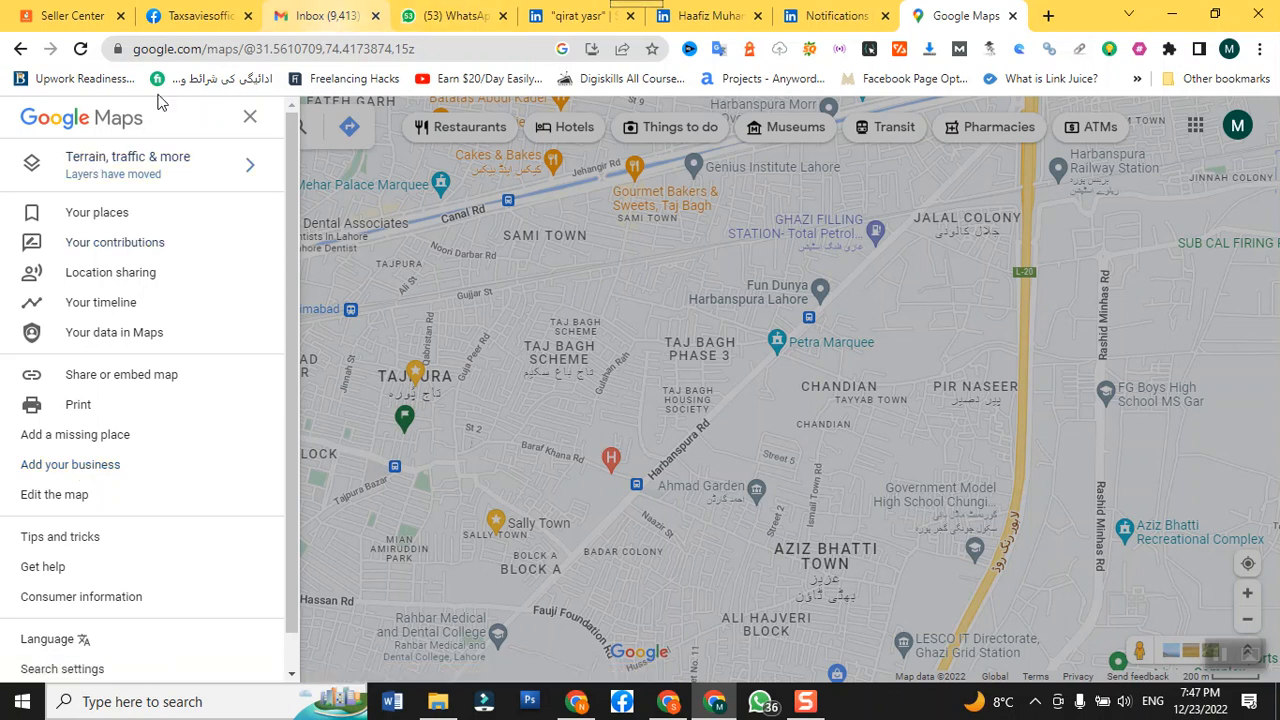
left_click(251, 119)
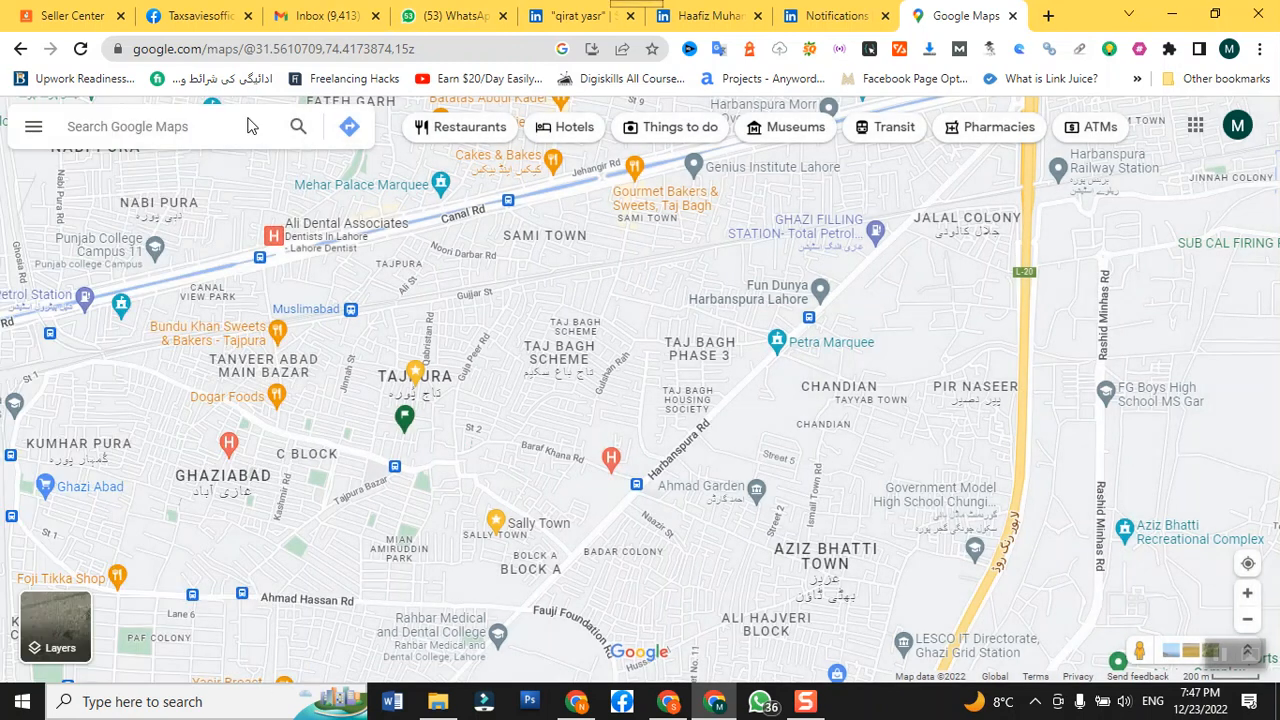
left_click(33, 130)
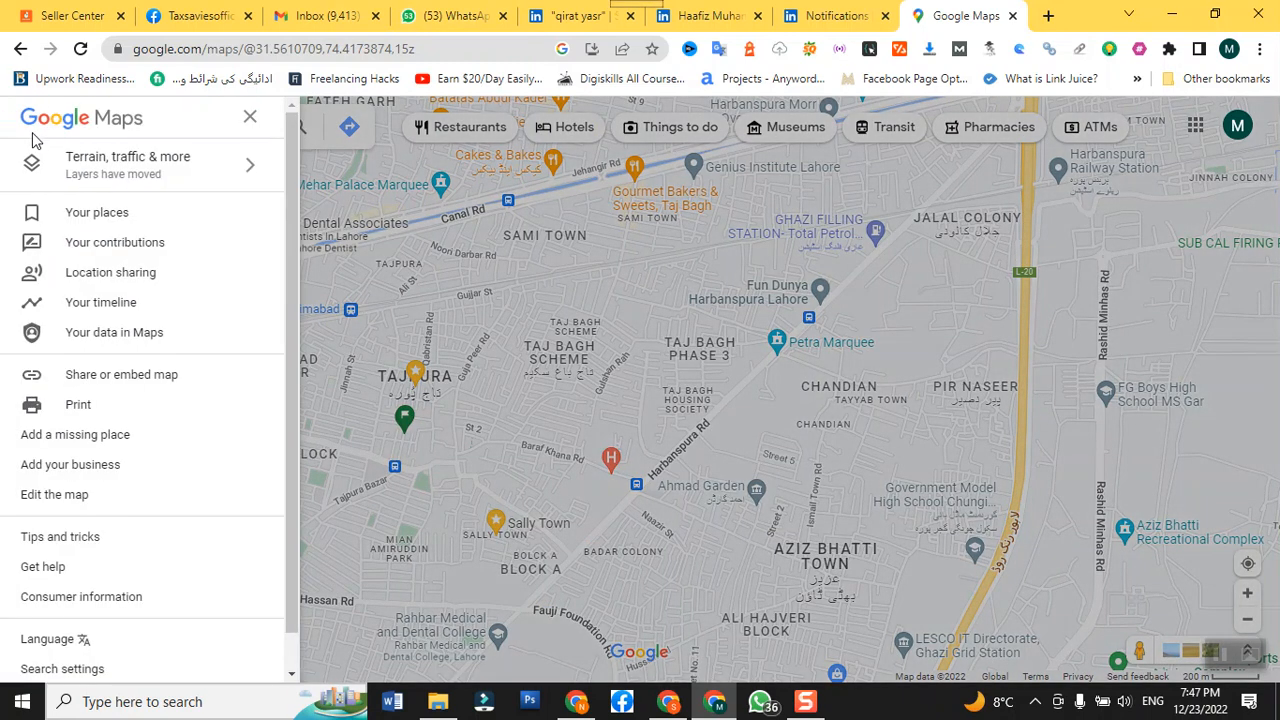
left_click(110, 466)
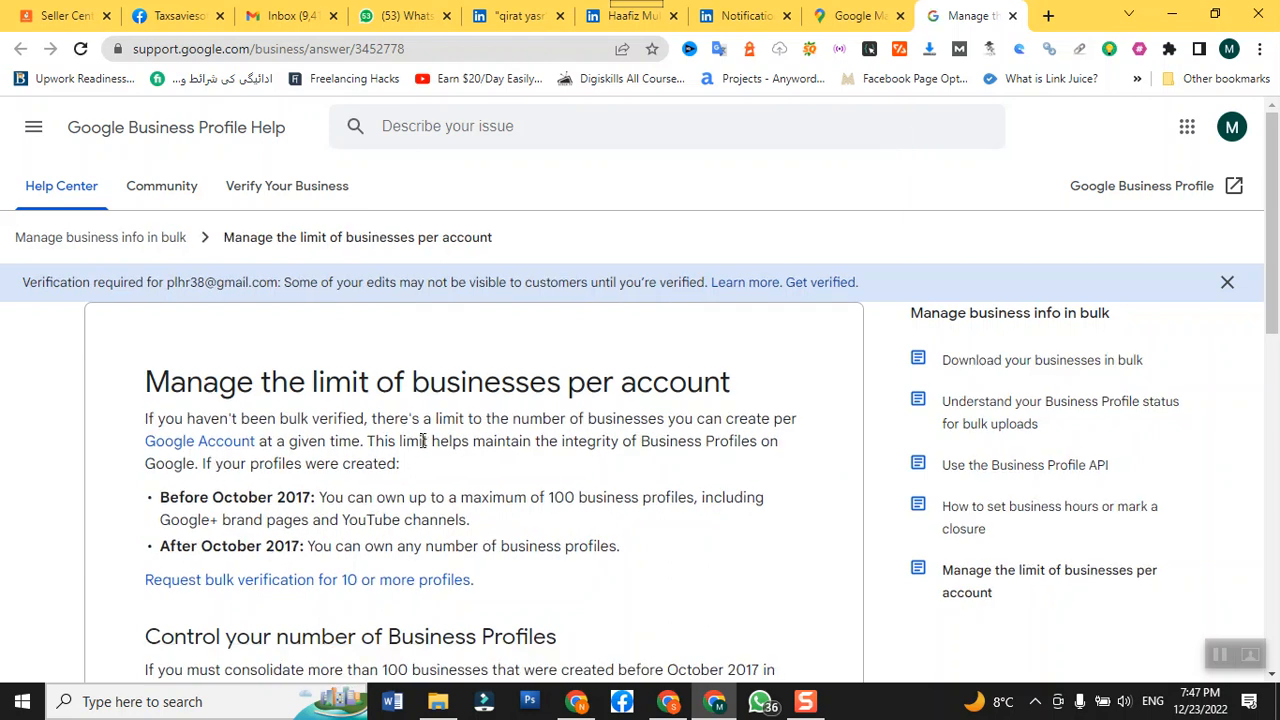
- Scroll the help article, then minimize Chrome to reveal the PROJECTS folder
scroll(690, 484, "down", 9)
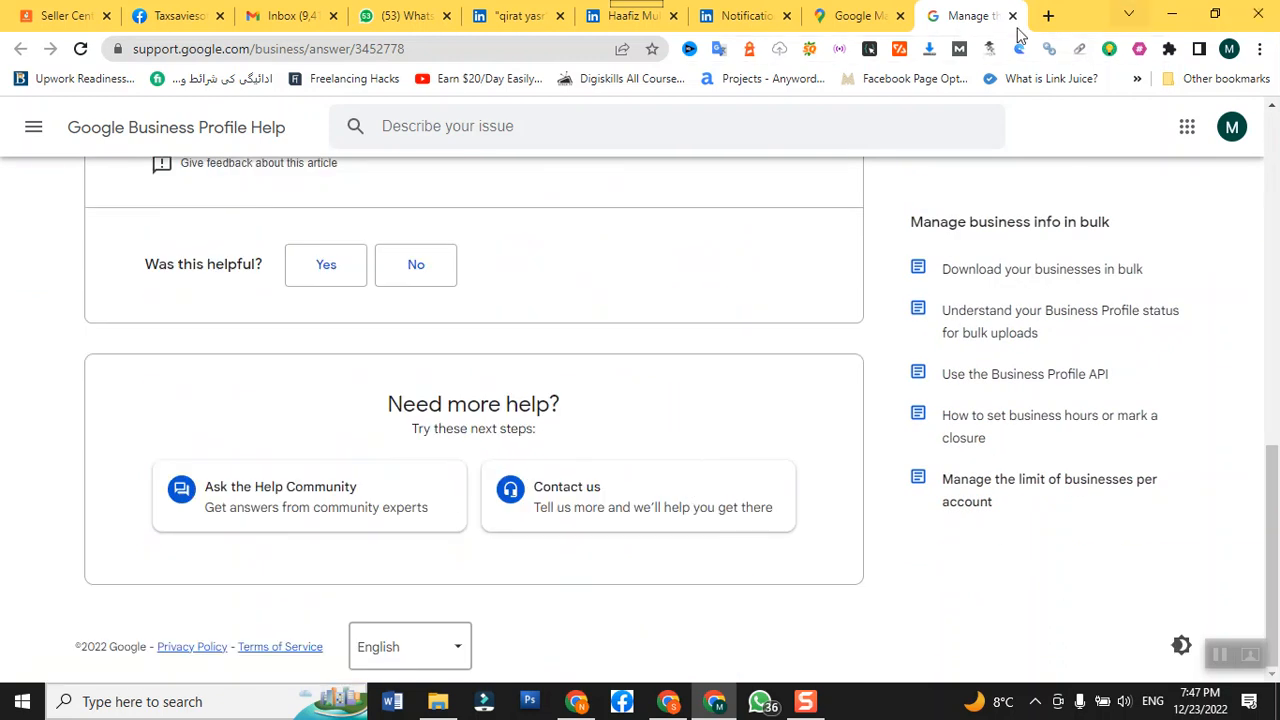
left_click(1162, 16)
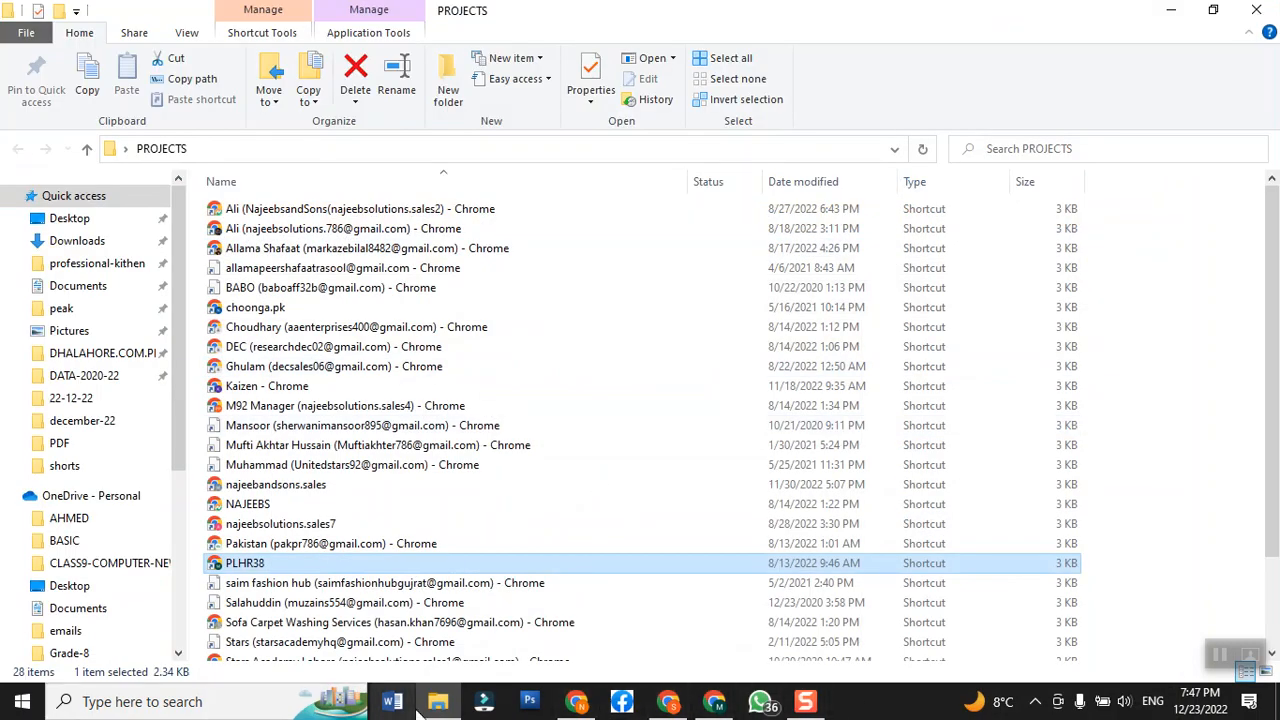
left_click(450, 710)
left_click(452, 712)
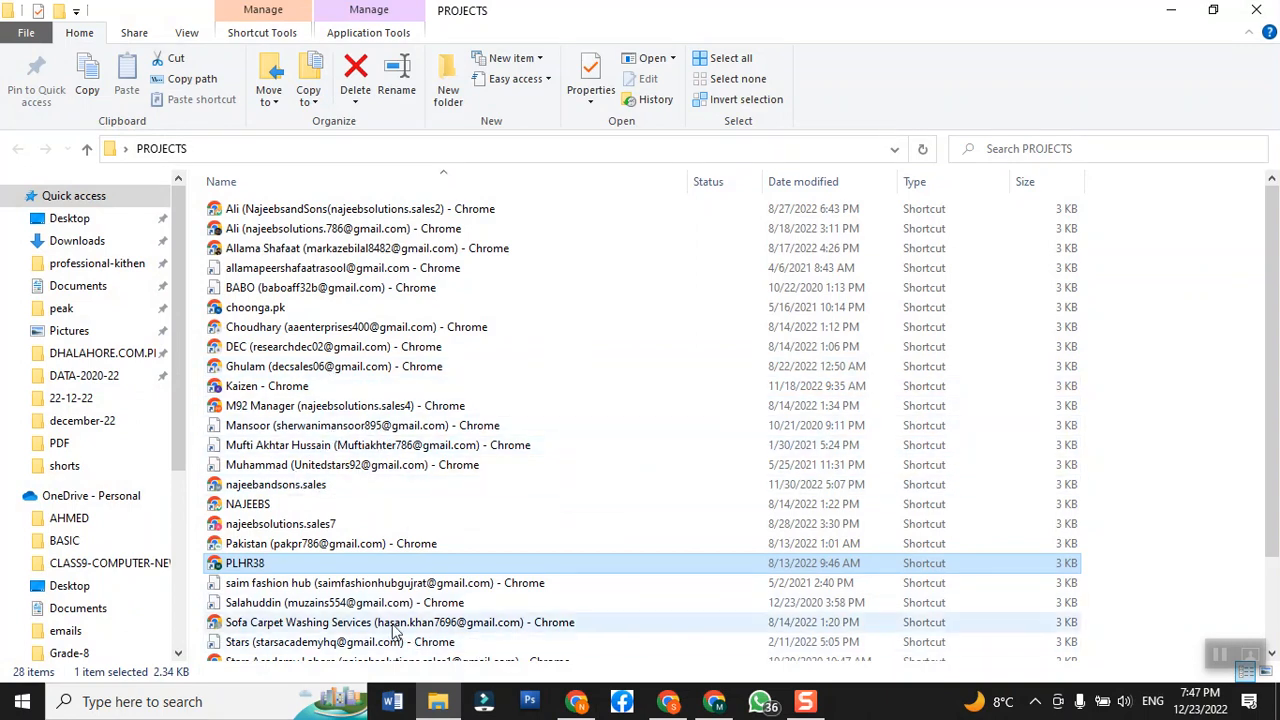
scroll(393, 617, "down", 1)
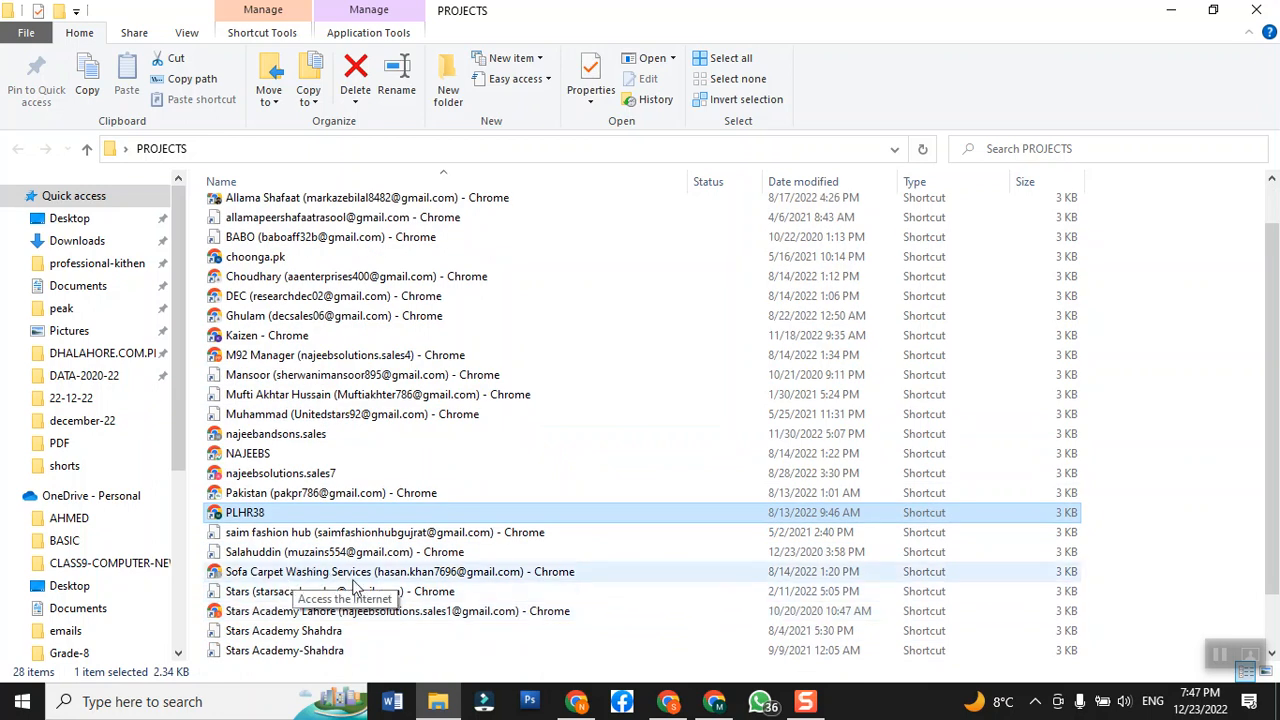
scroll(410, 590, "down", 1)
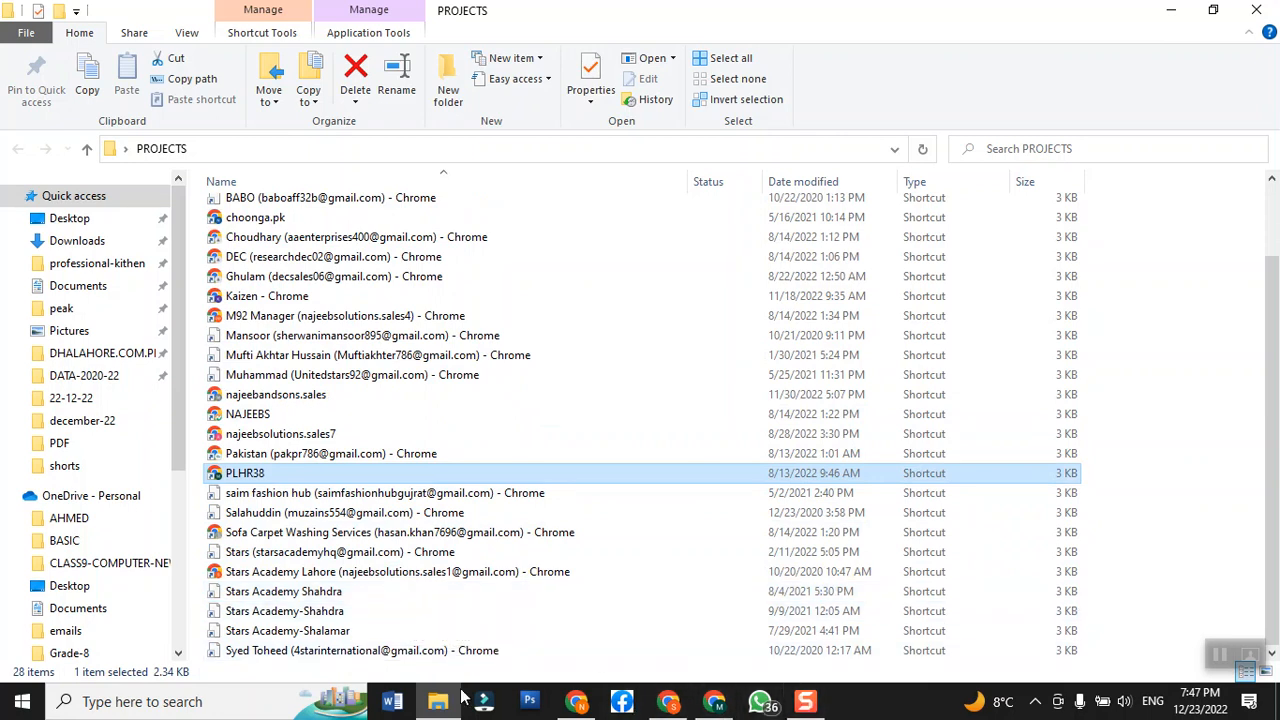
left_click(148, 706)
- Launch Google Chrome from Windows Search to reach its profile picker
type("g")
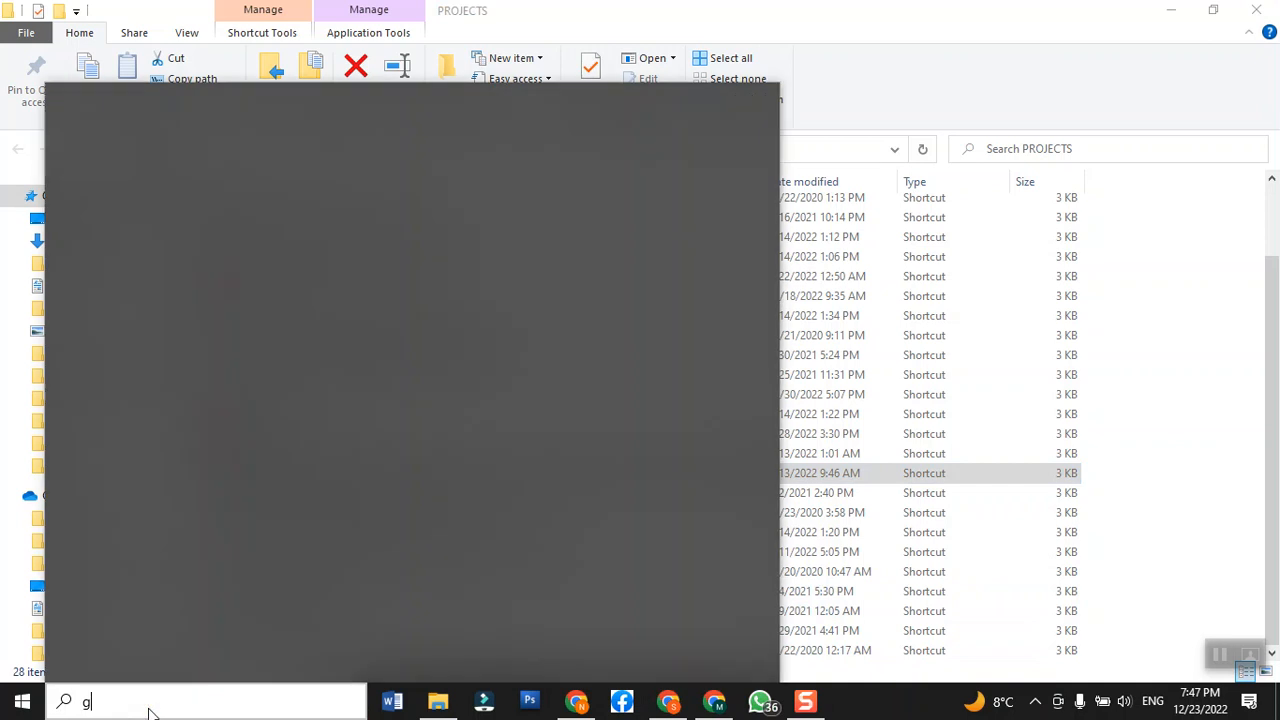
type("oogle chrome")
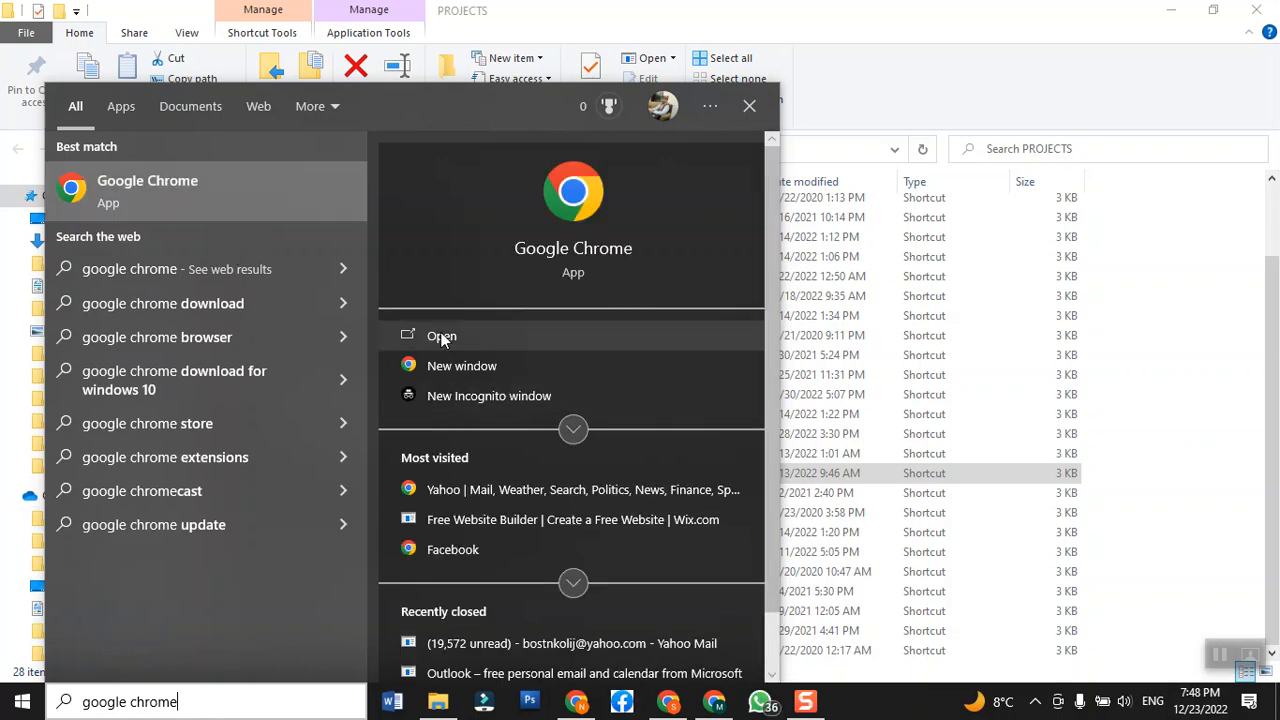
left_click(440, 337)
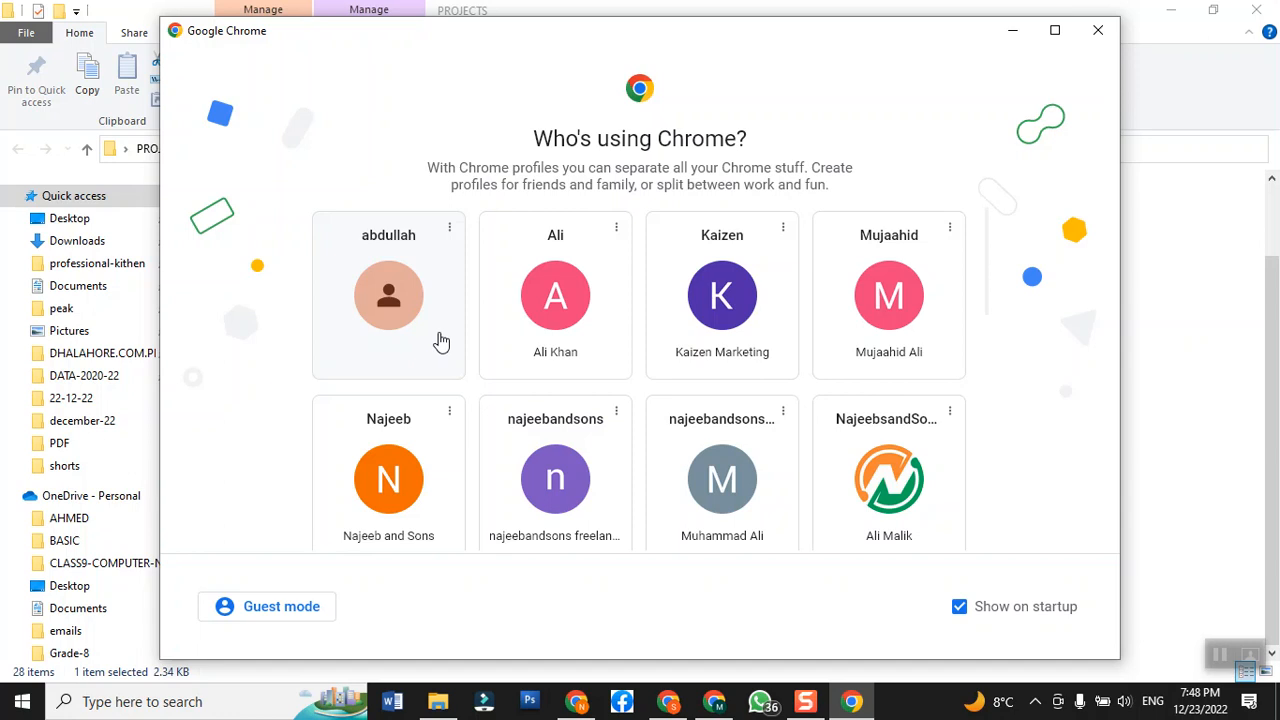
- Add a new Chrome profile and go to its Google sign-in page
scroll(663, 424, "down", 5)
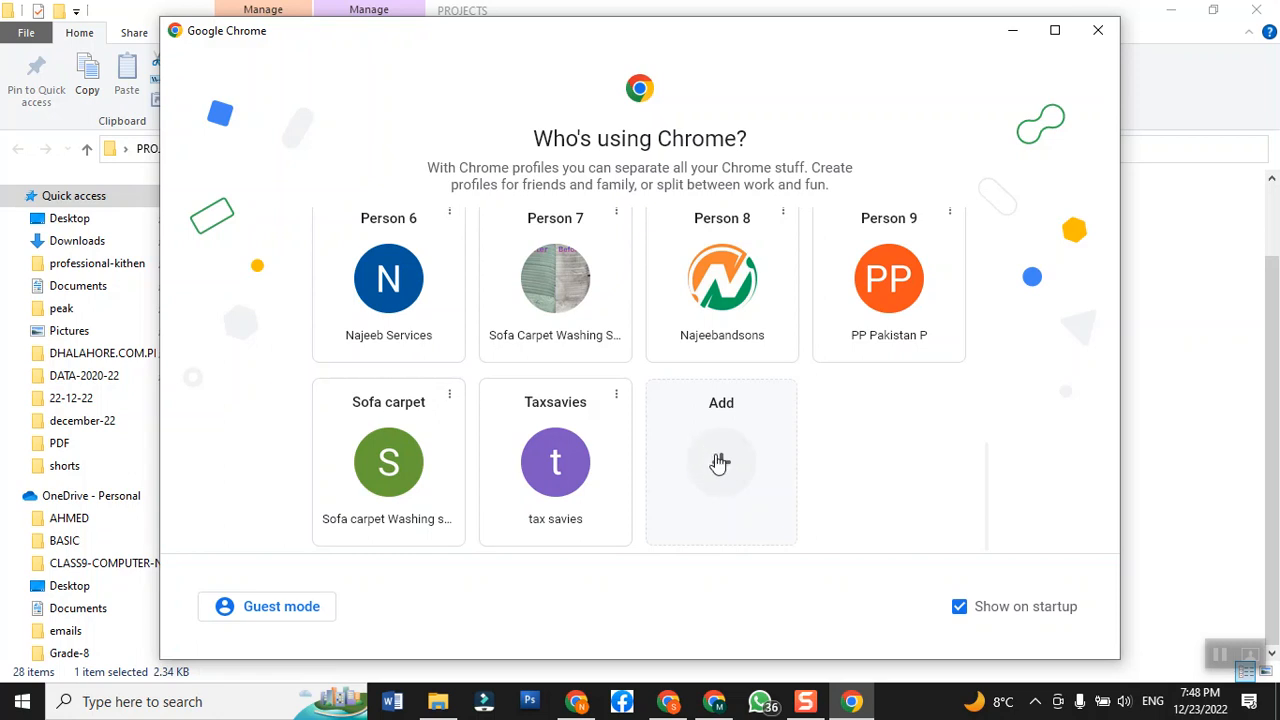
left_click(720, 463)
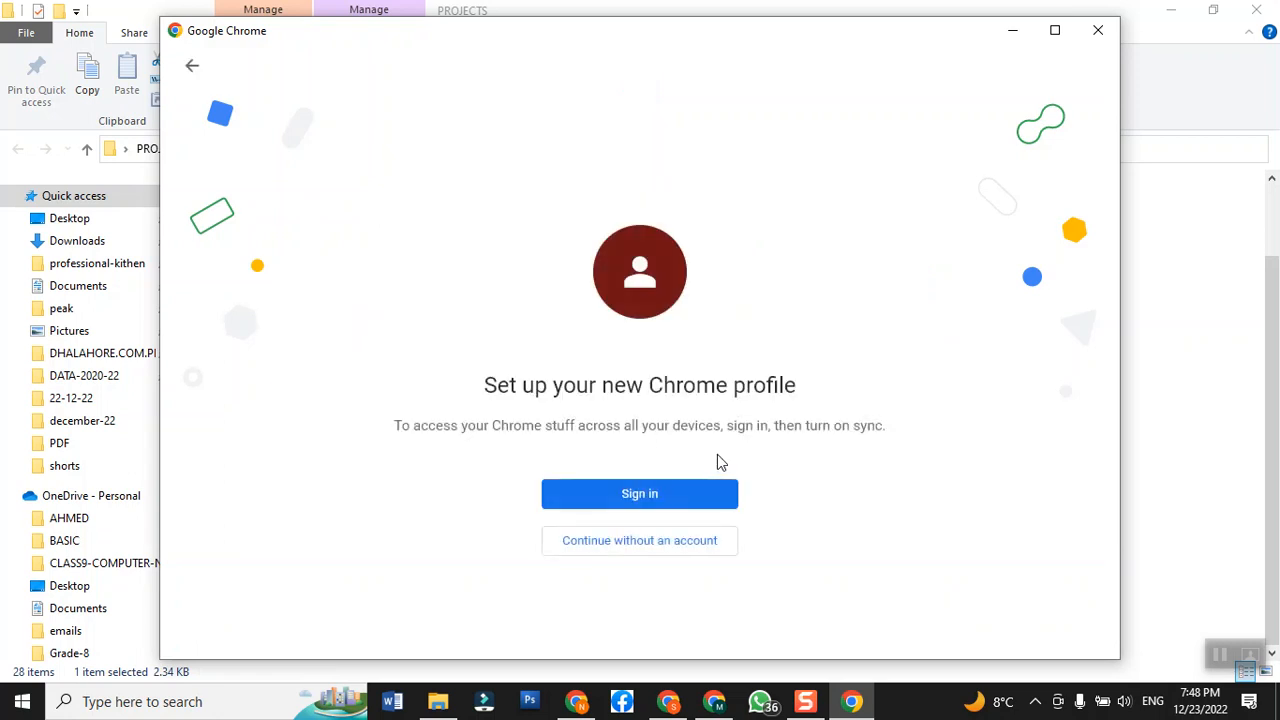
left_click(637, 497)
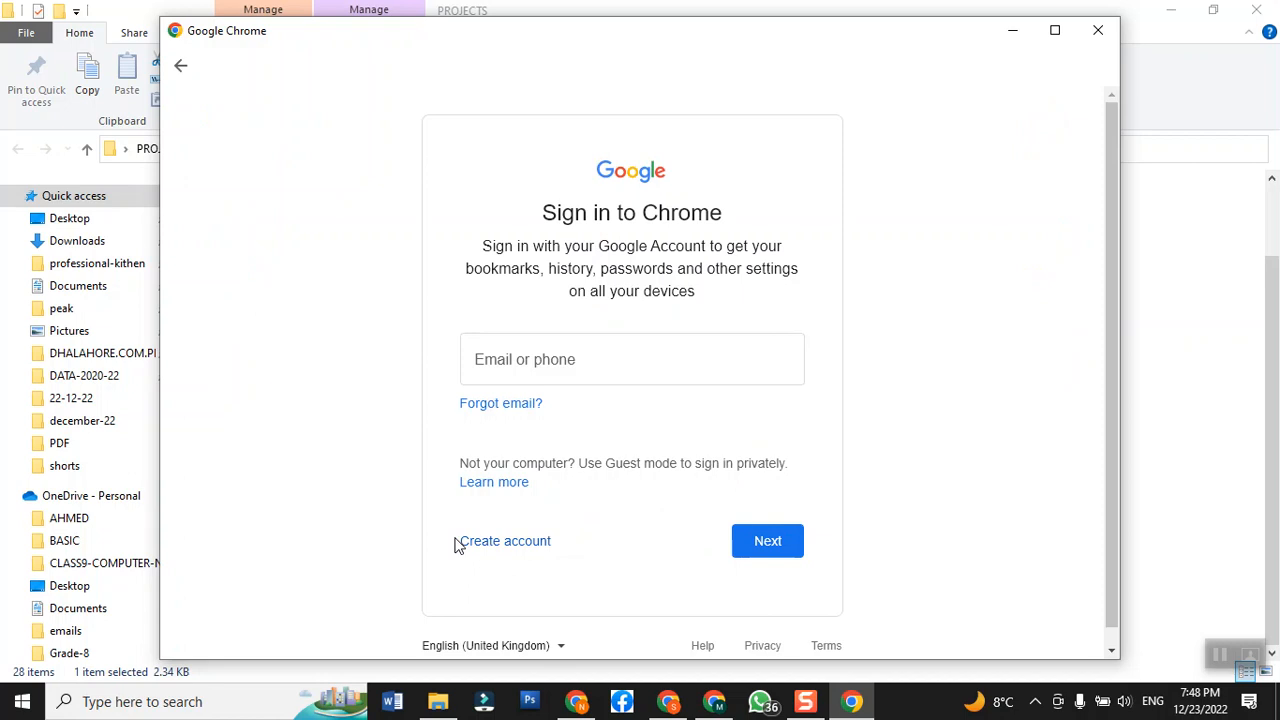
- Begin a new Google account and enter the first name, last name and Gmail username
left_click(498, 545)
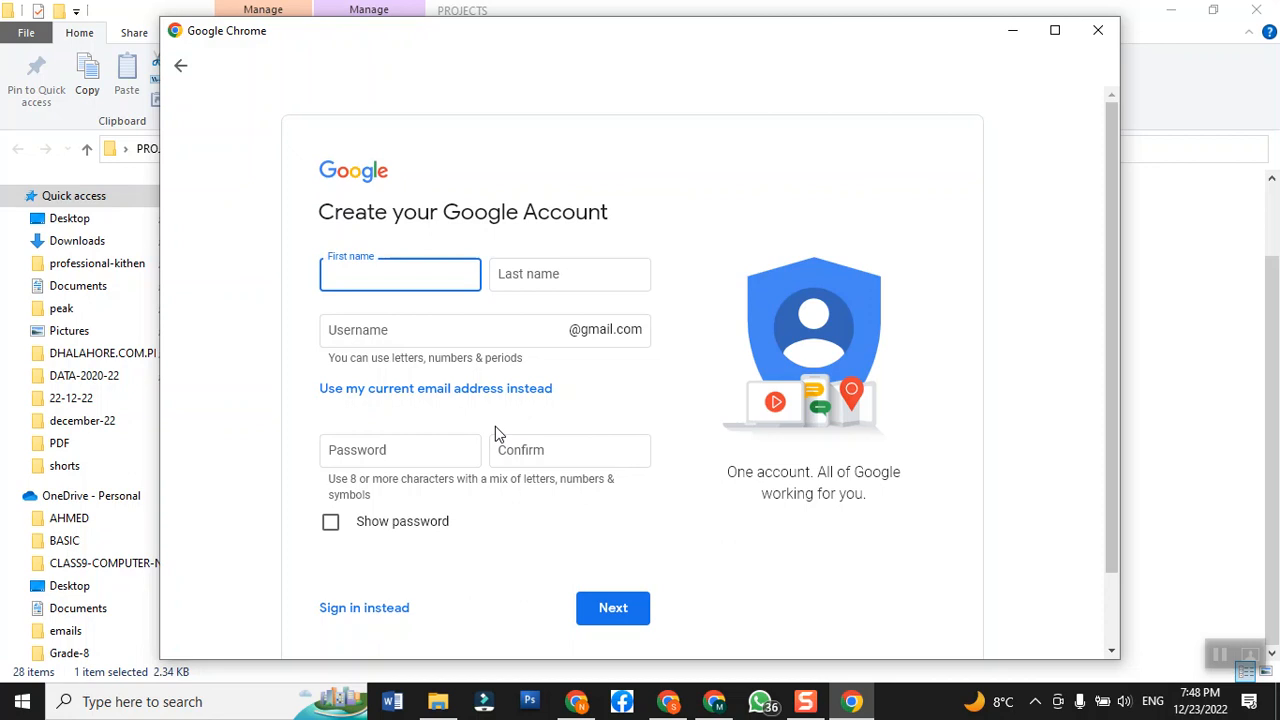
type("najeeb")
key("Tab")
type("andsons")
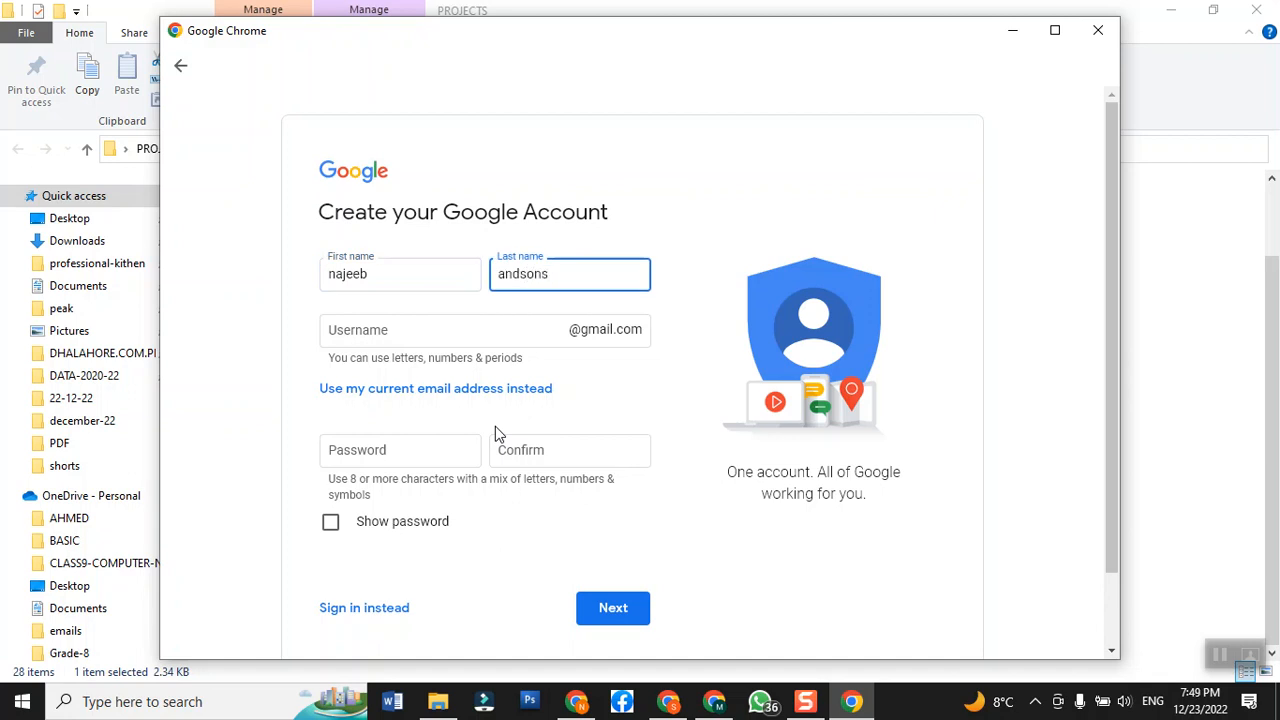
key("Tab")
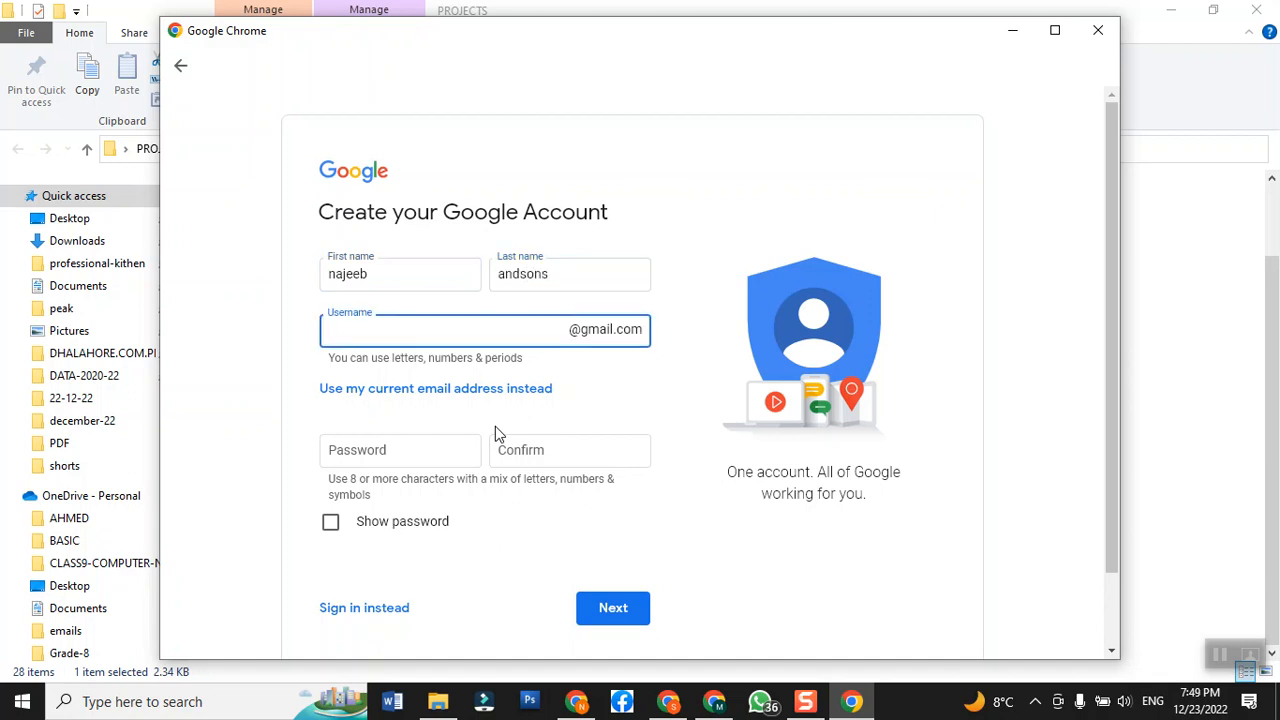
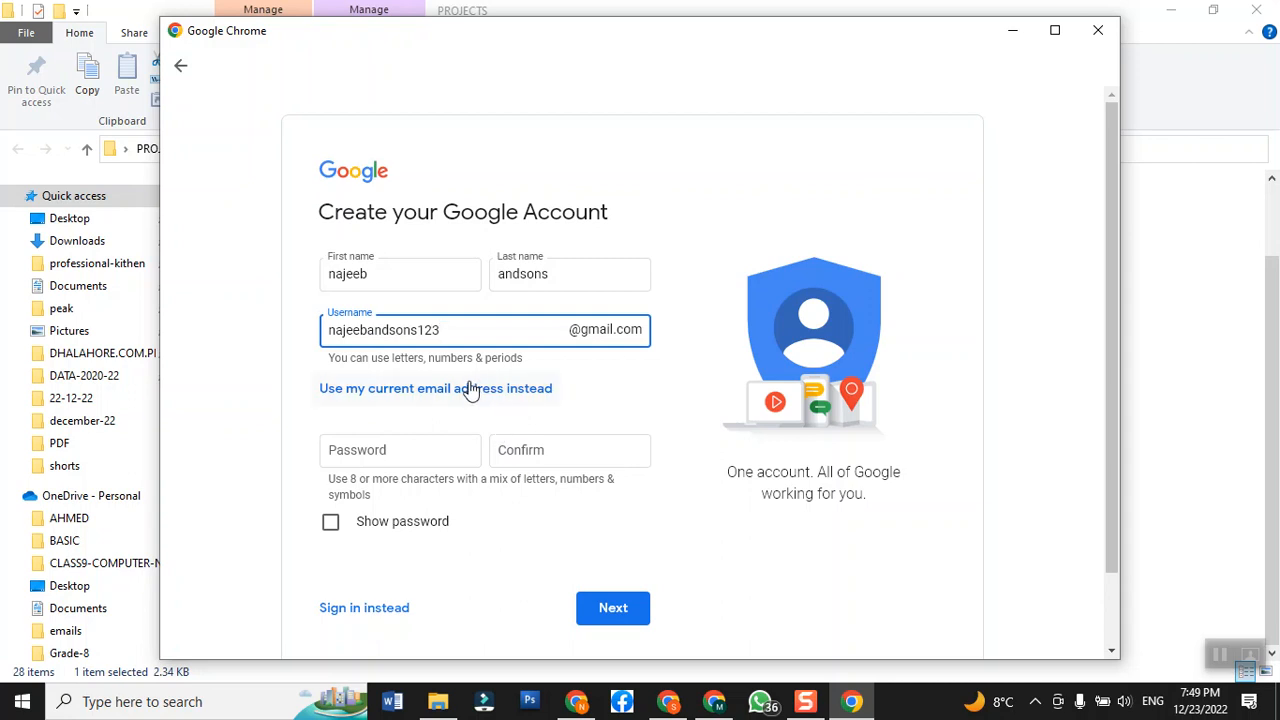
- Set and confirm the account password, submit, and start entering the phone number
left_click(378, 453)
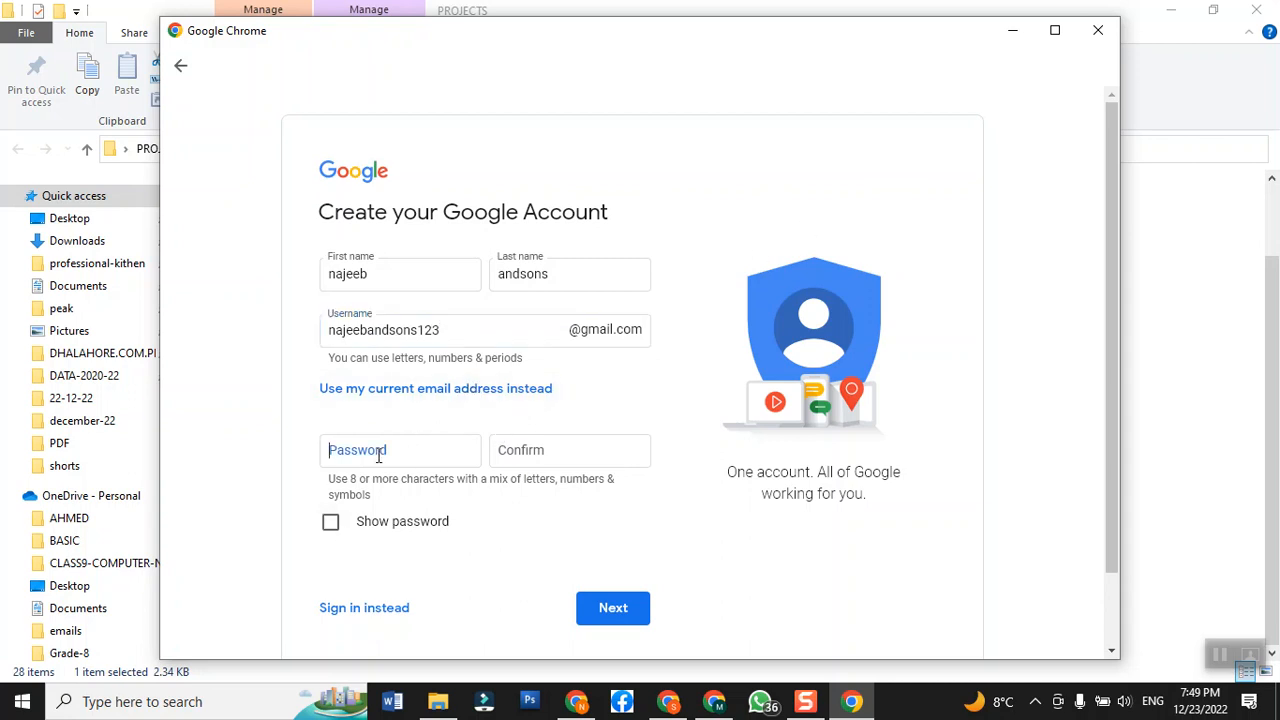
type("•••••••")
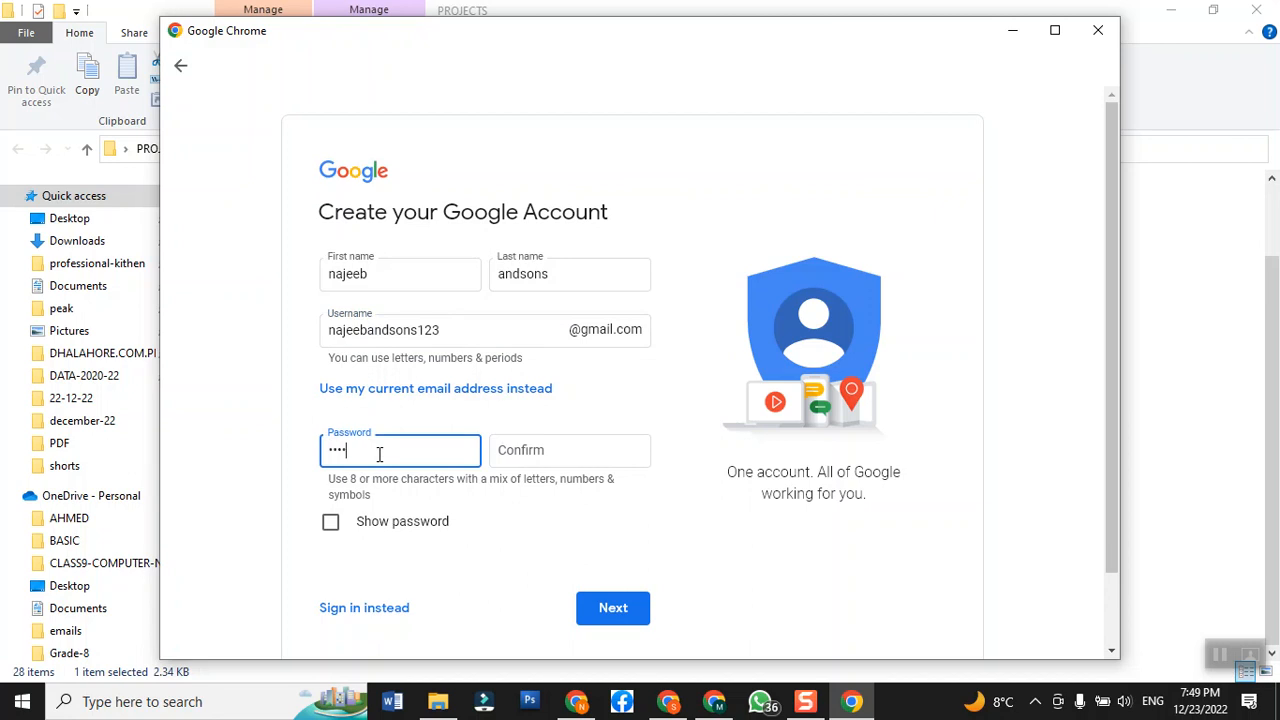
type("••")
key("Tab")
type("•••••••••")
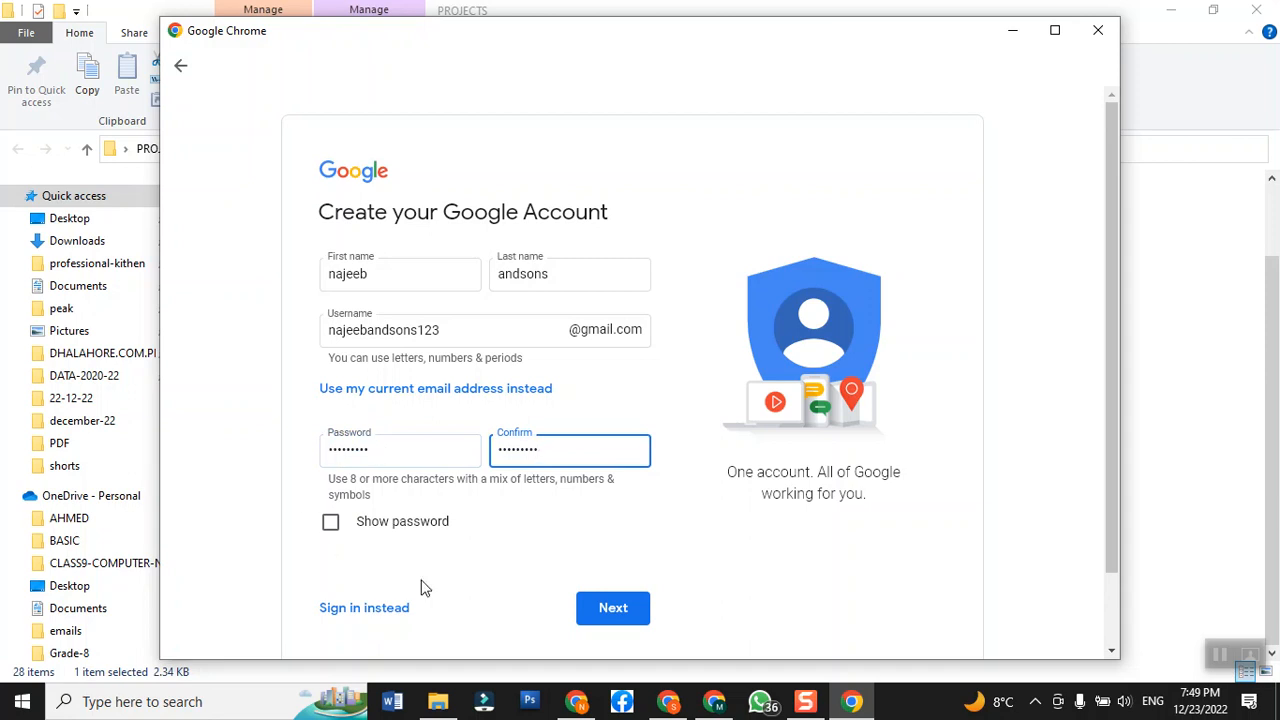
left_click(612, 610)
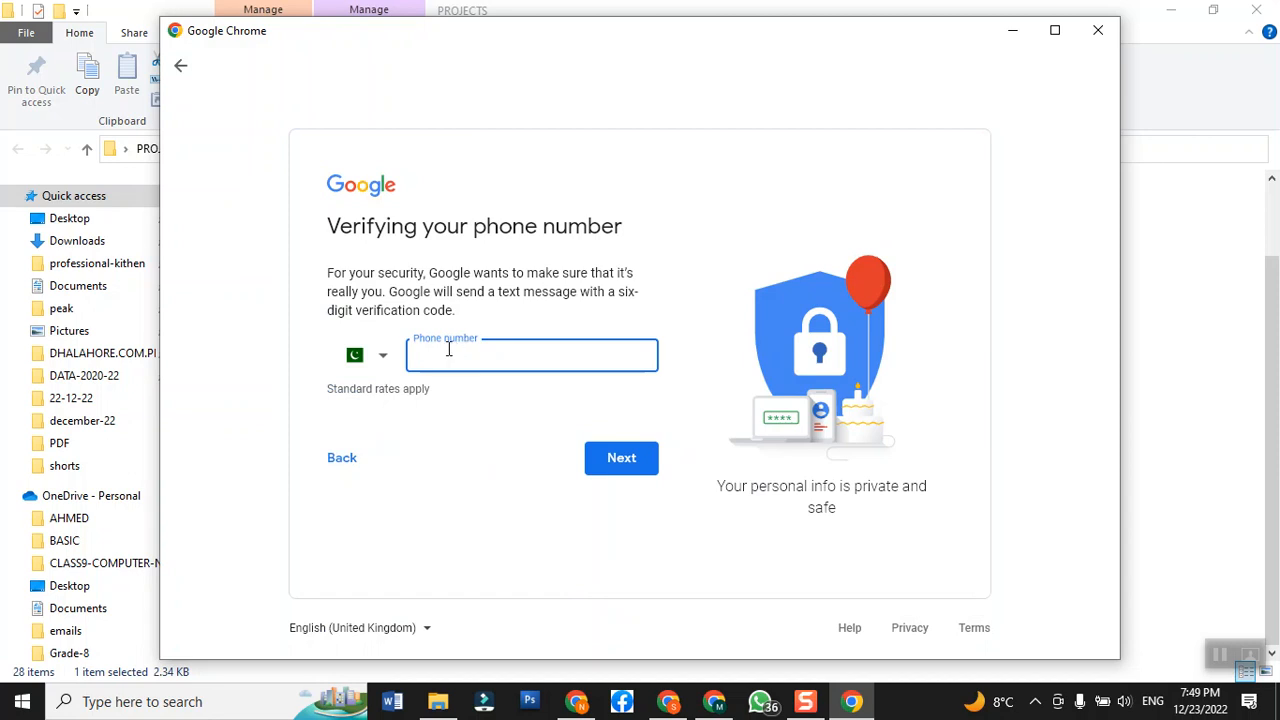
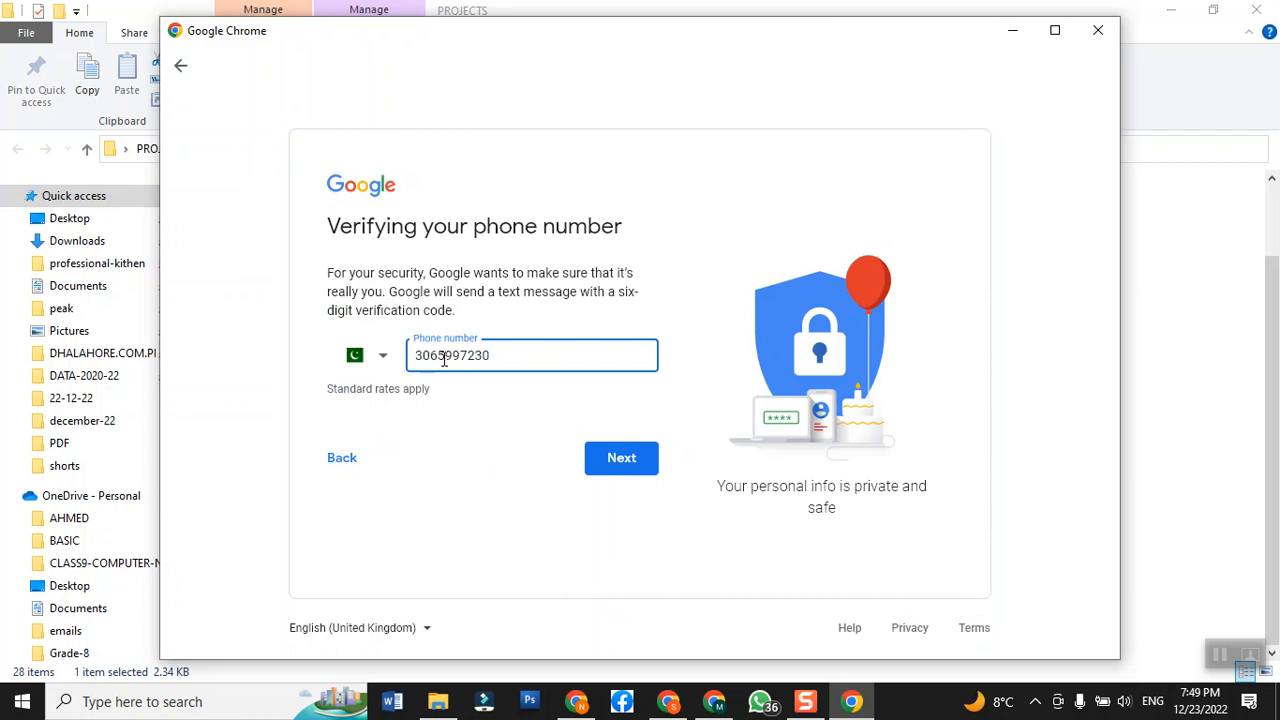
- Request a code for the phone number and submit the texted verification code
left_click(617, 459)
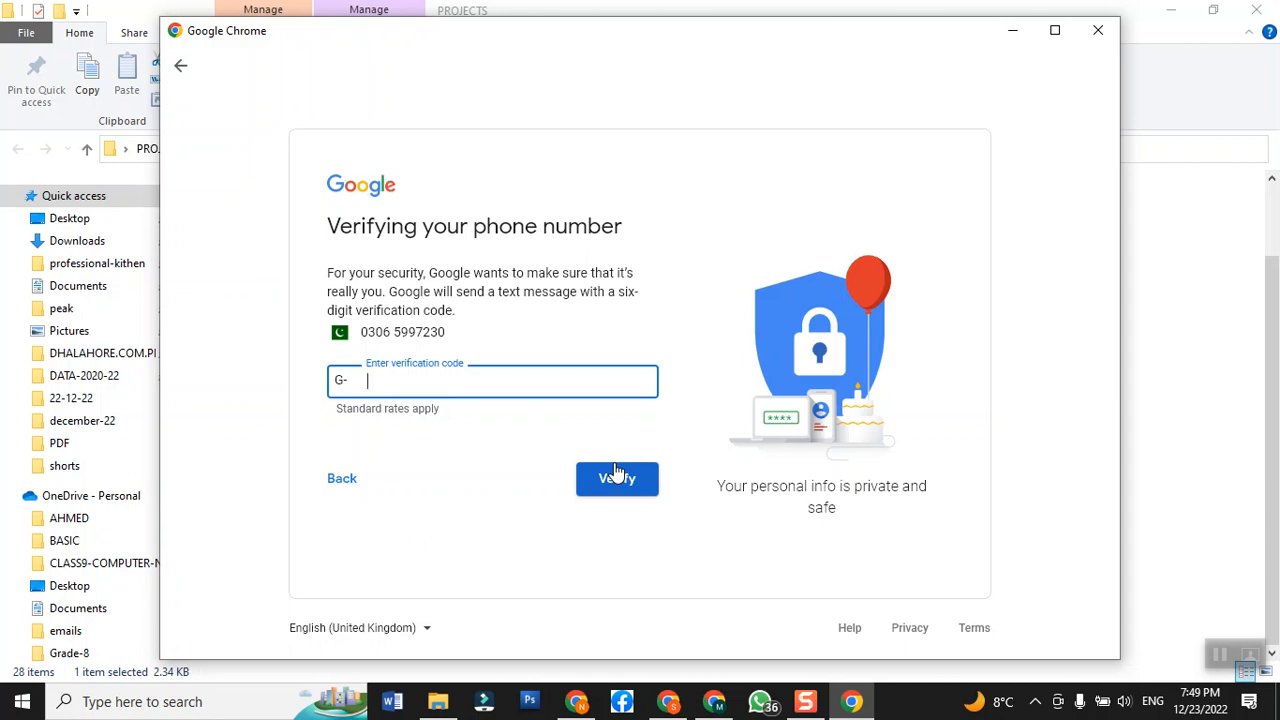
left_click(614, 470)
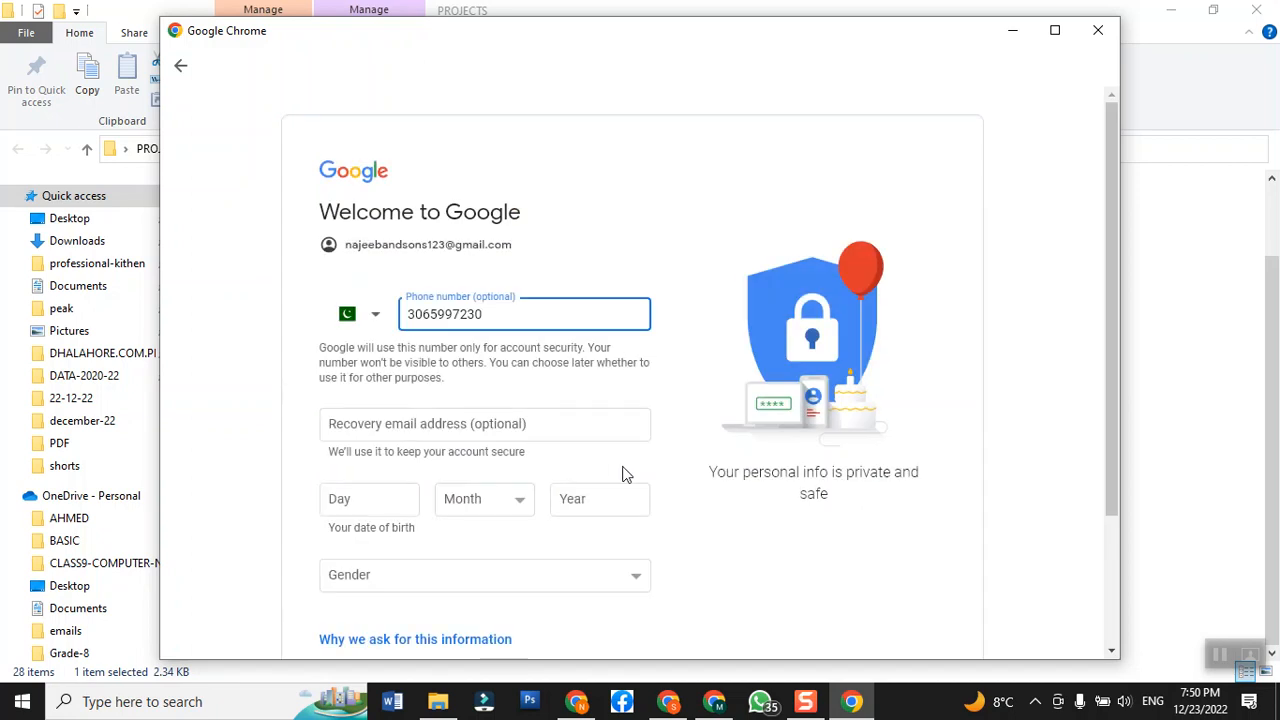
- Enter the recovery e-mail address on the sign-up form
scroll(622, 474, "down", 2)
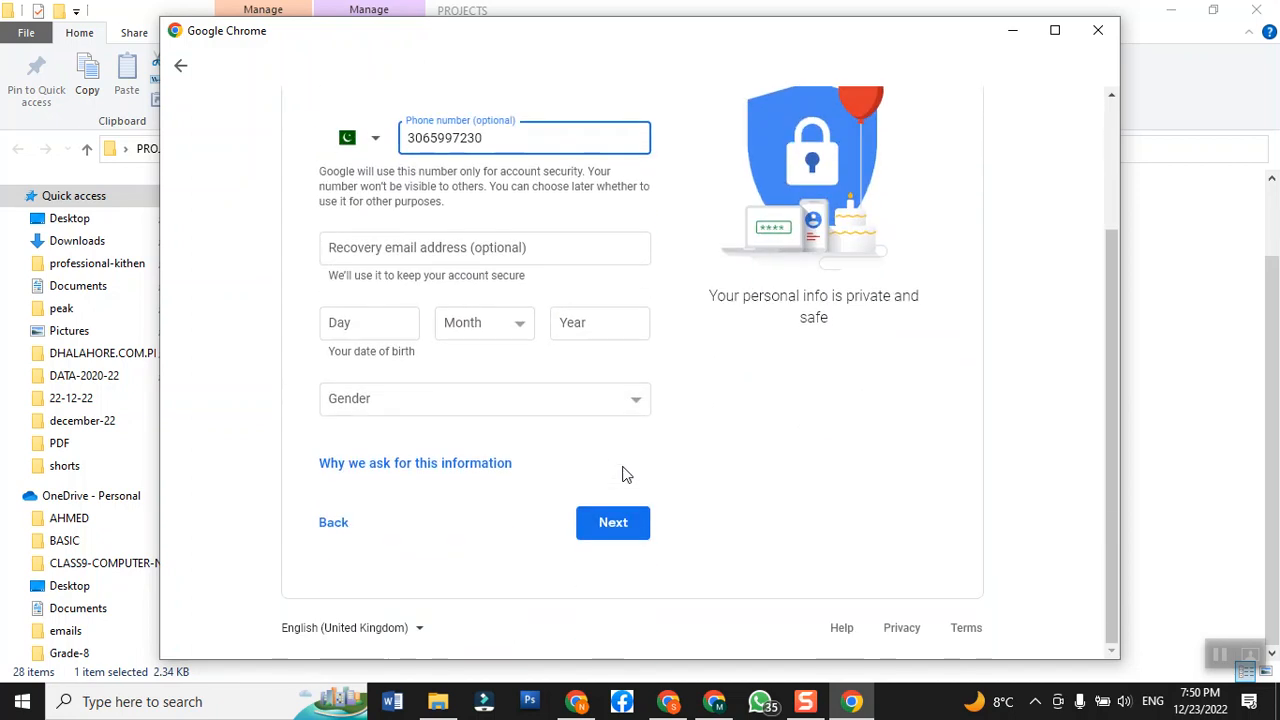
left_click(380, 249)
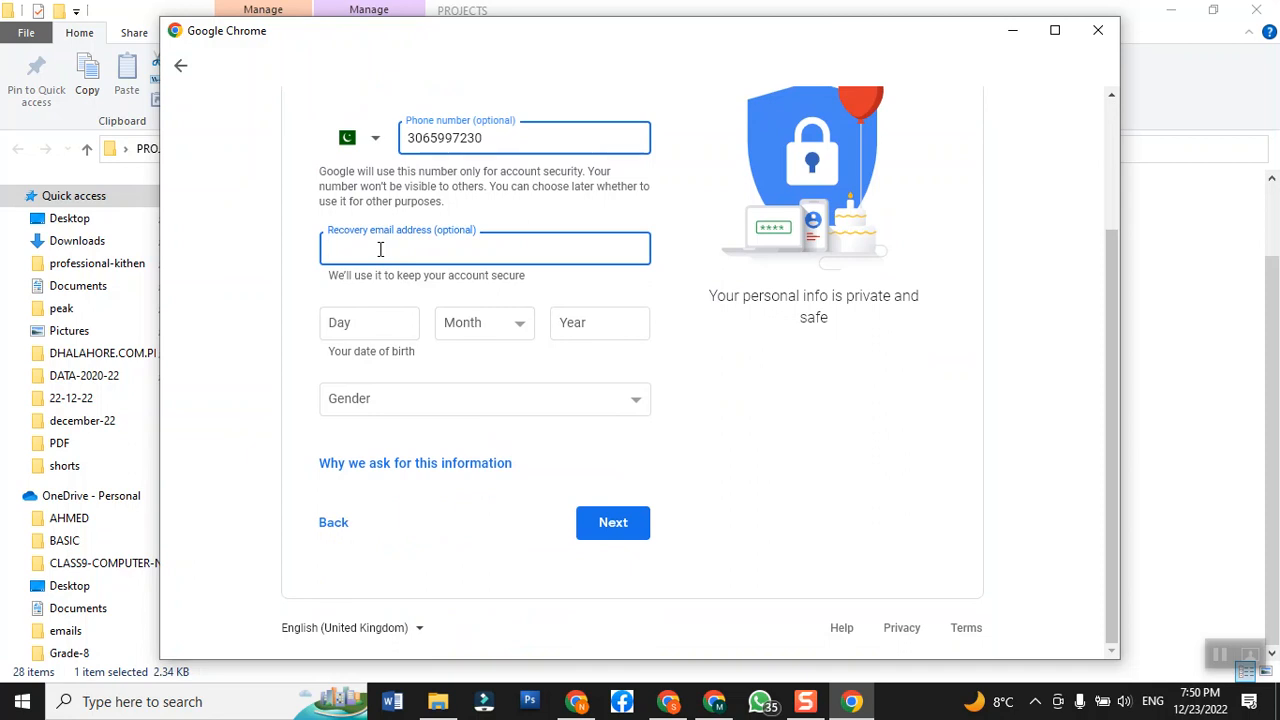
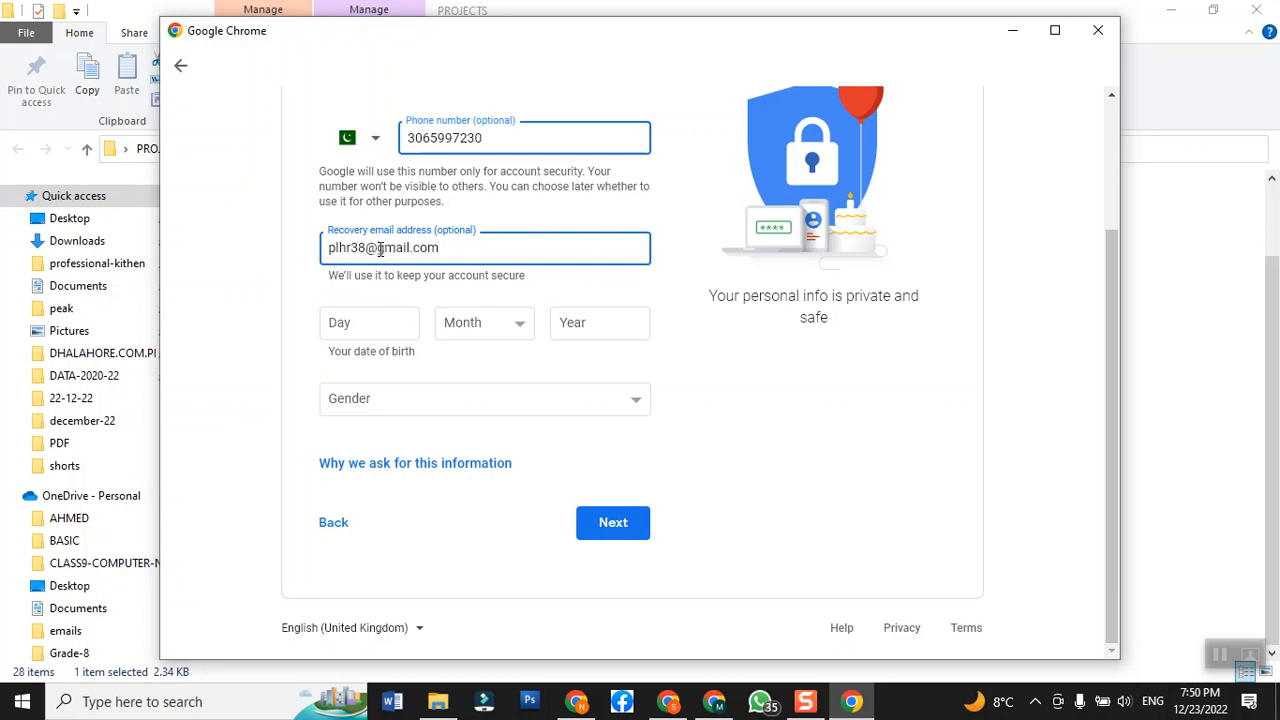
left_click(268, 276)
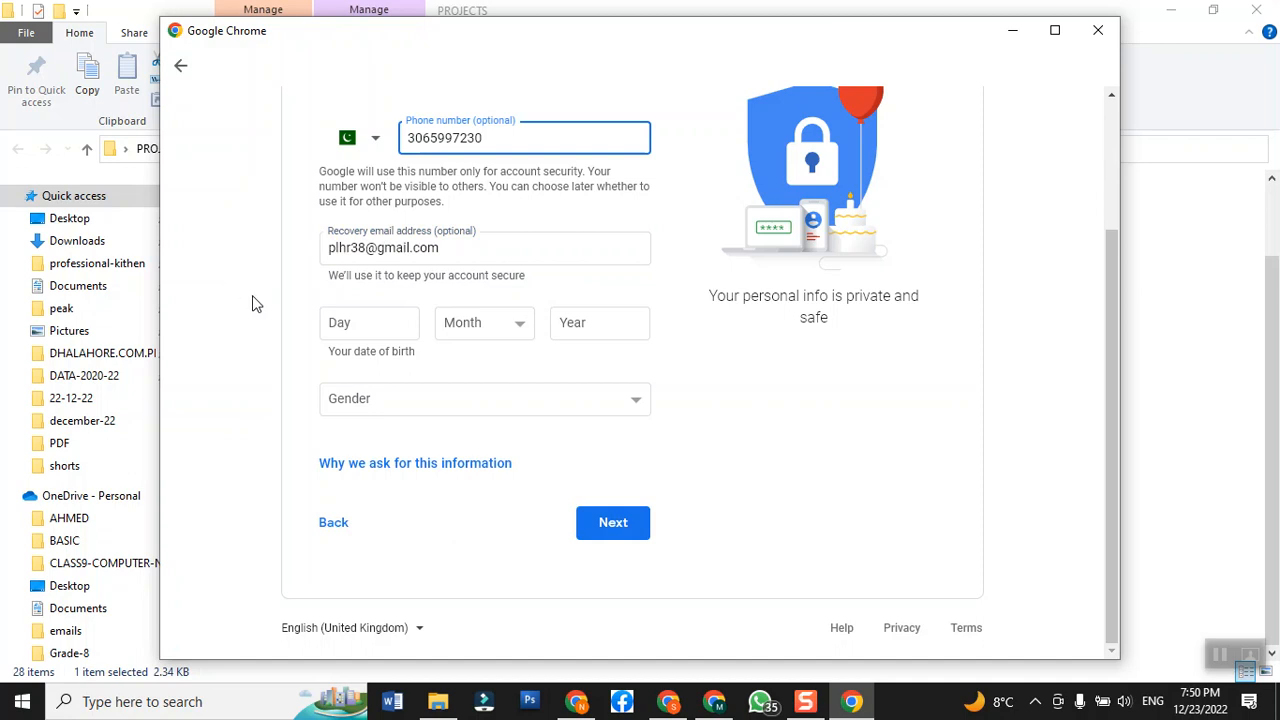
left_click(361, 328)
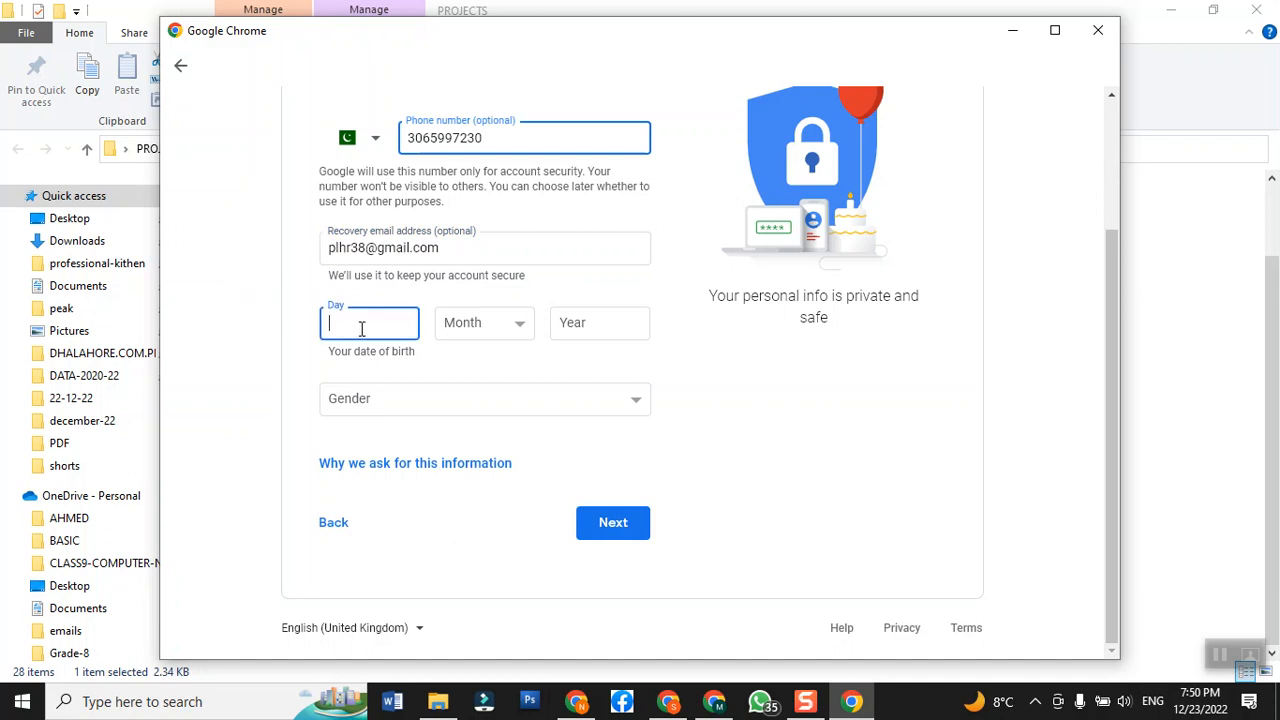
key("Tab")
key("Down")
key("Down")
key("Down")
key("Down")
key("Down")
key("Down")
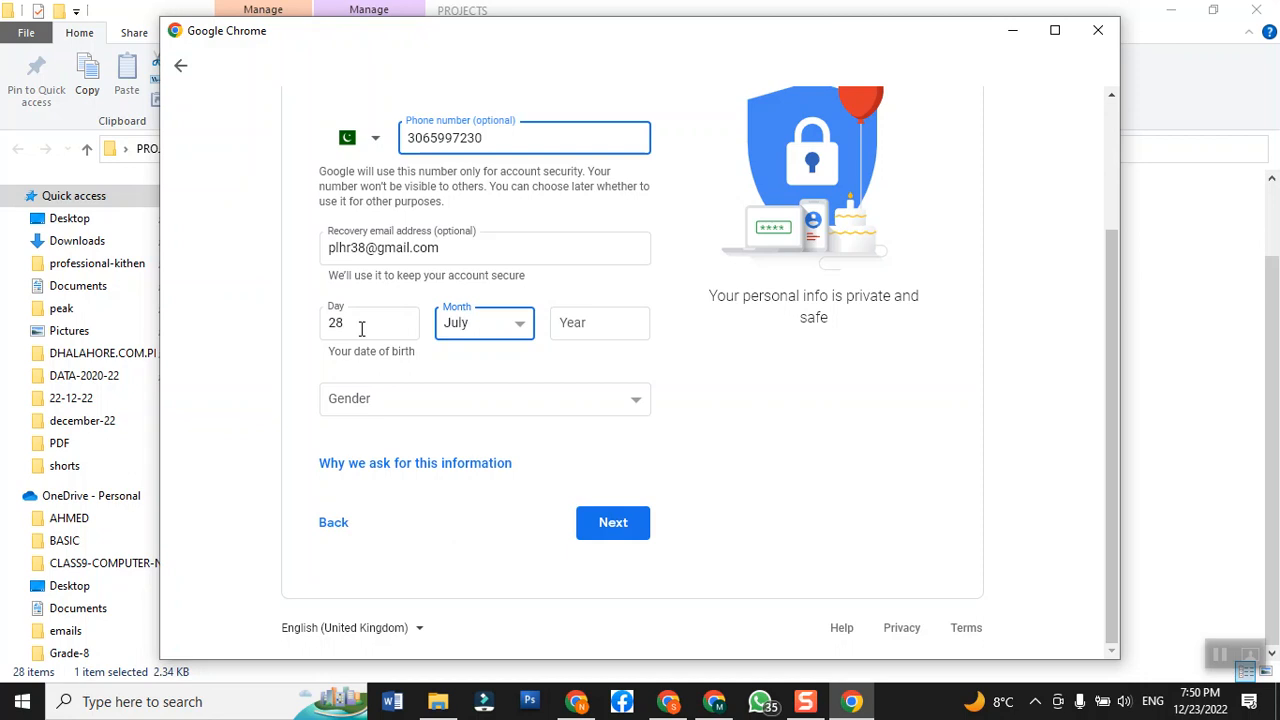
key("Tab")
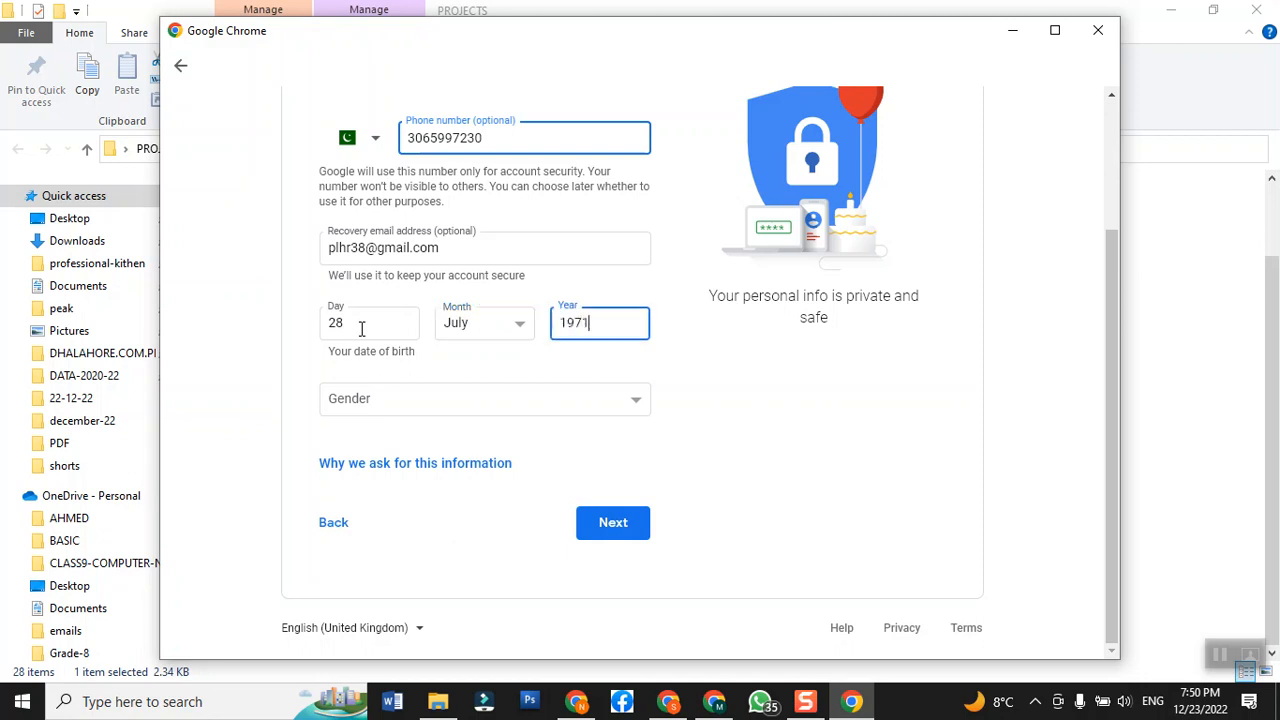
left_click(345, 398)
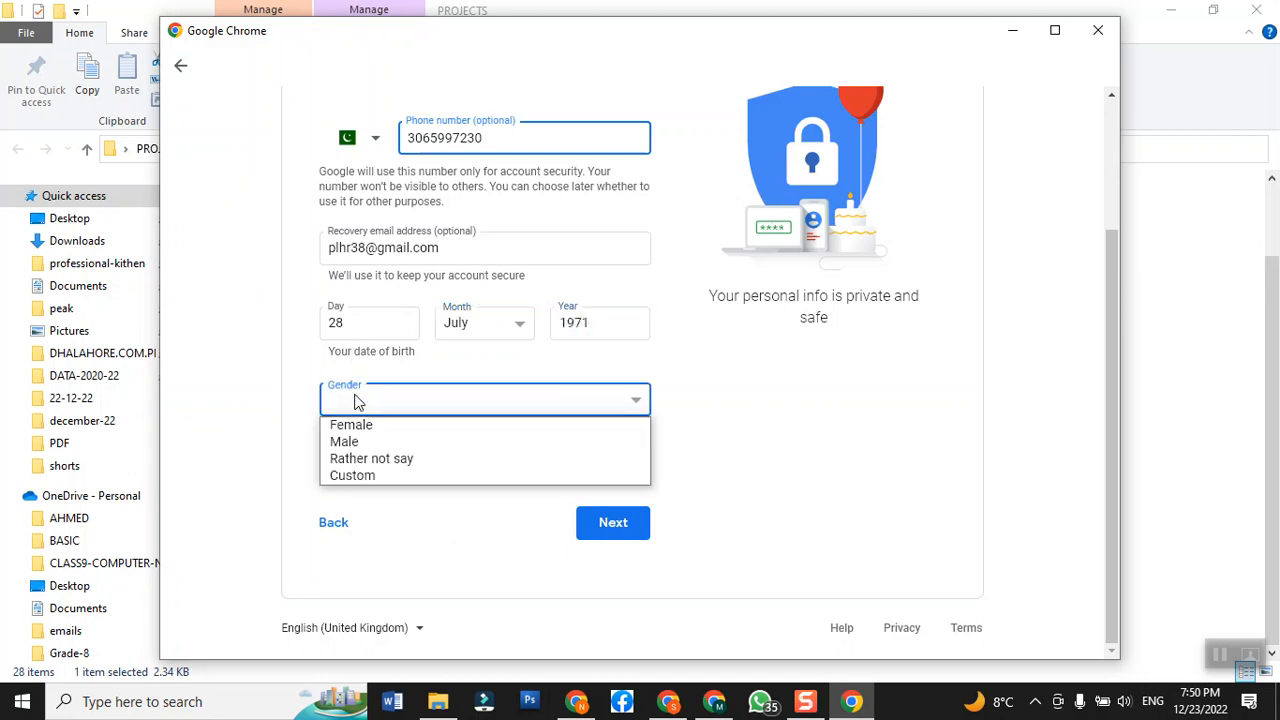
left_click(365, 447)
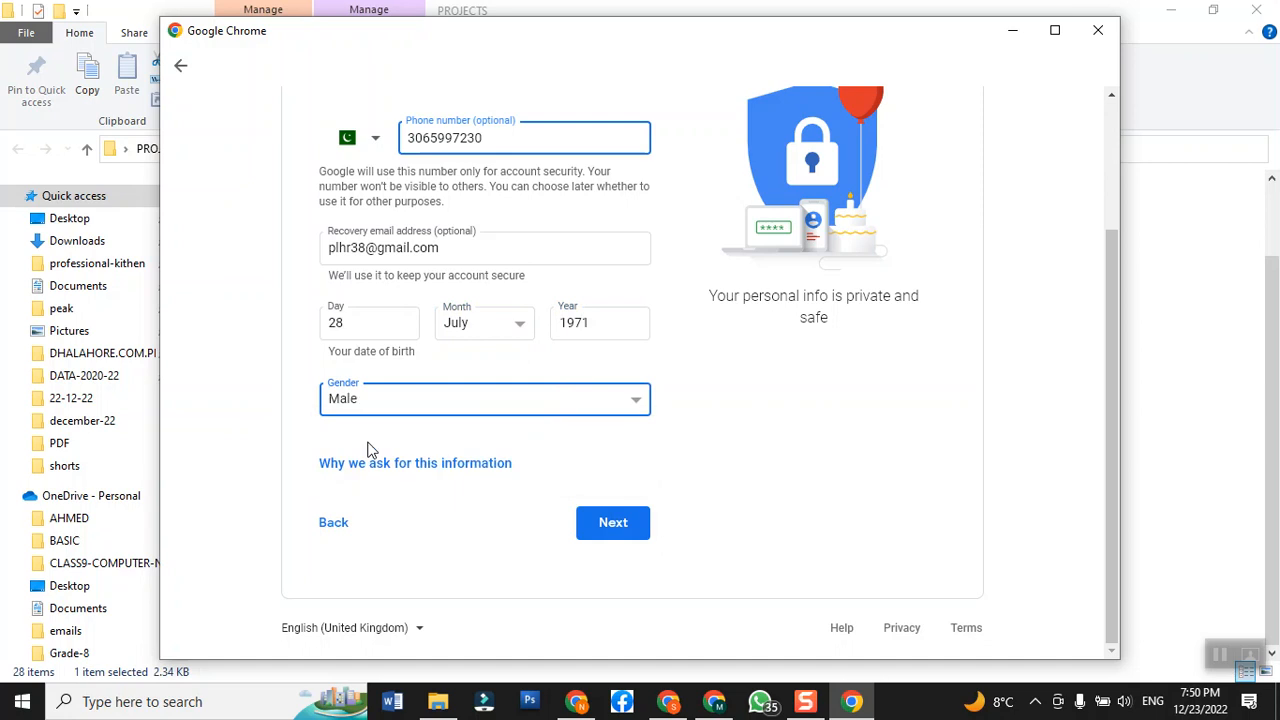
left_click(604, 530)
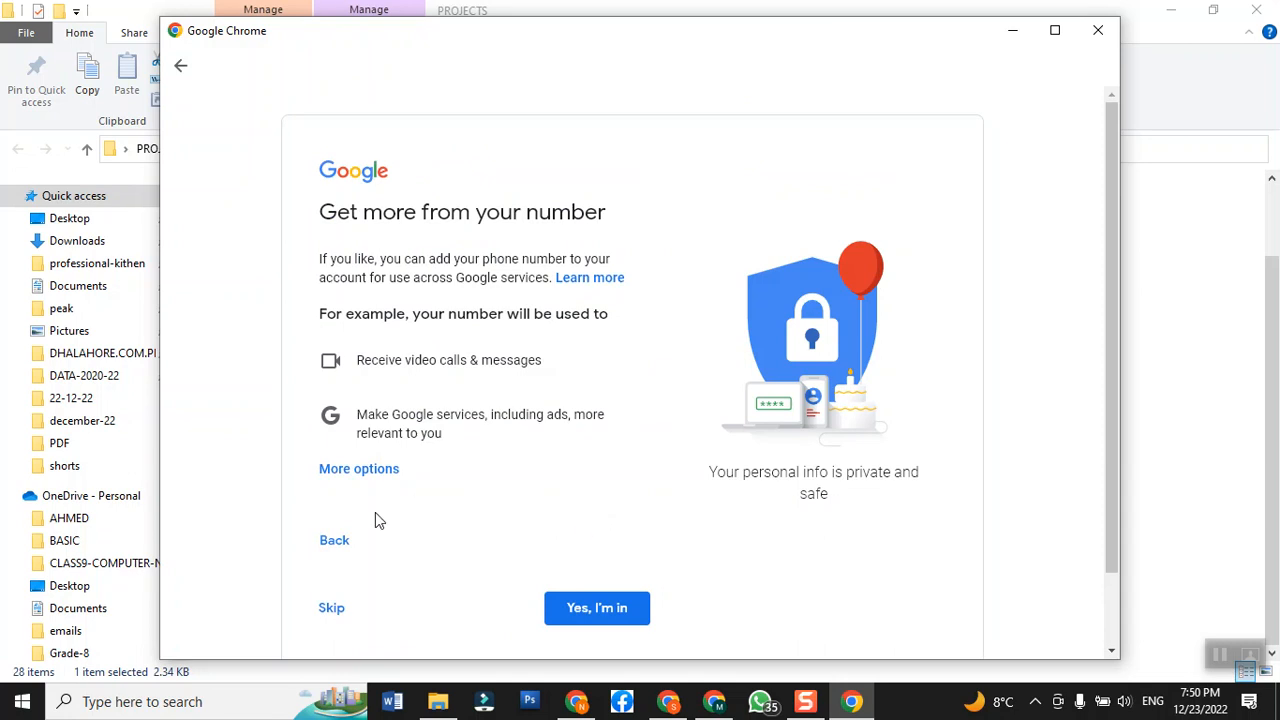
- Answer 'Yes, I'm in' to the number offer, agree to the terms, and accept Turn on sync
left_click(590, 612)
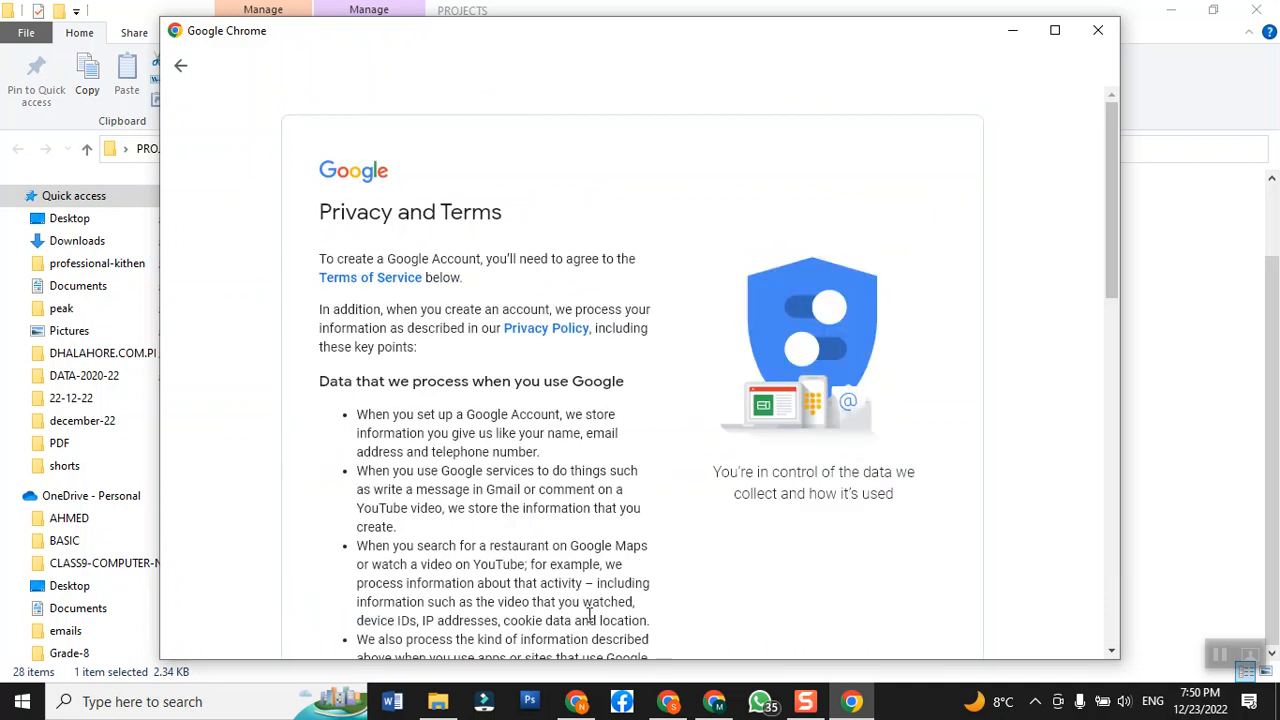
scroll(634, 626, "down", 10)
left_click(598, 522)
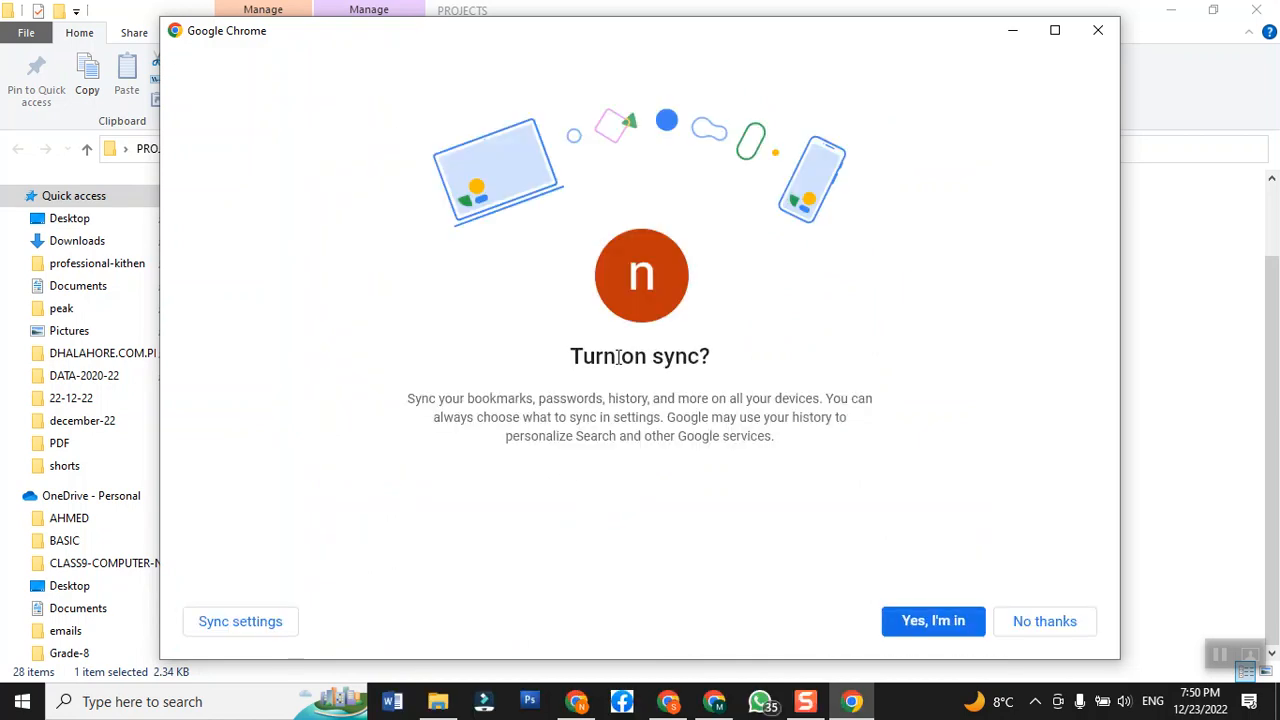
left_click(908, 626)
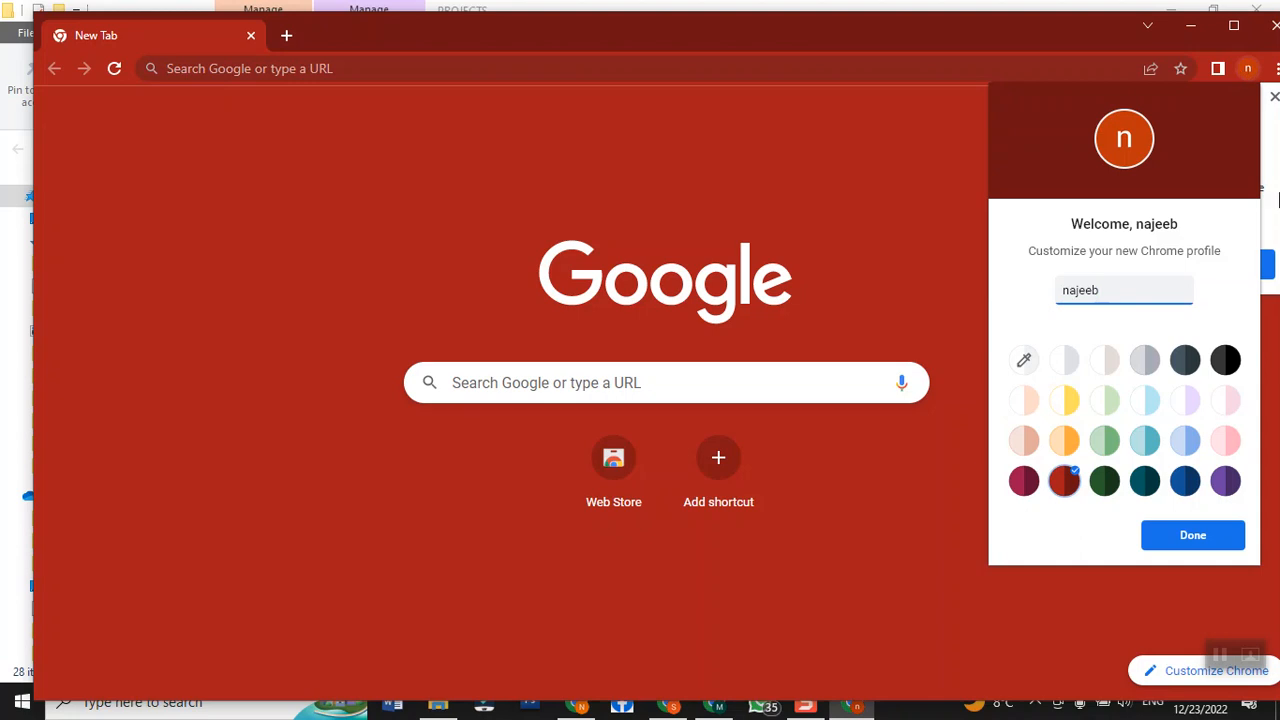
- Finish profile setup, enable 'Create desktop shortcut' in its customization settings, and close the window
left_click(1194, 538)
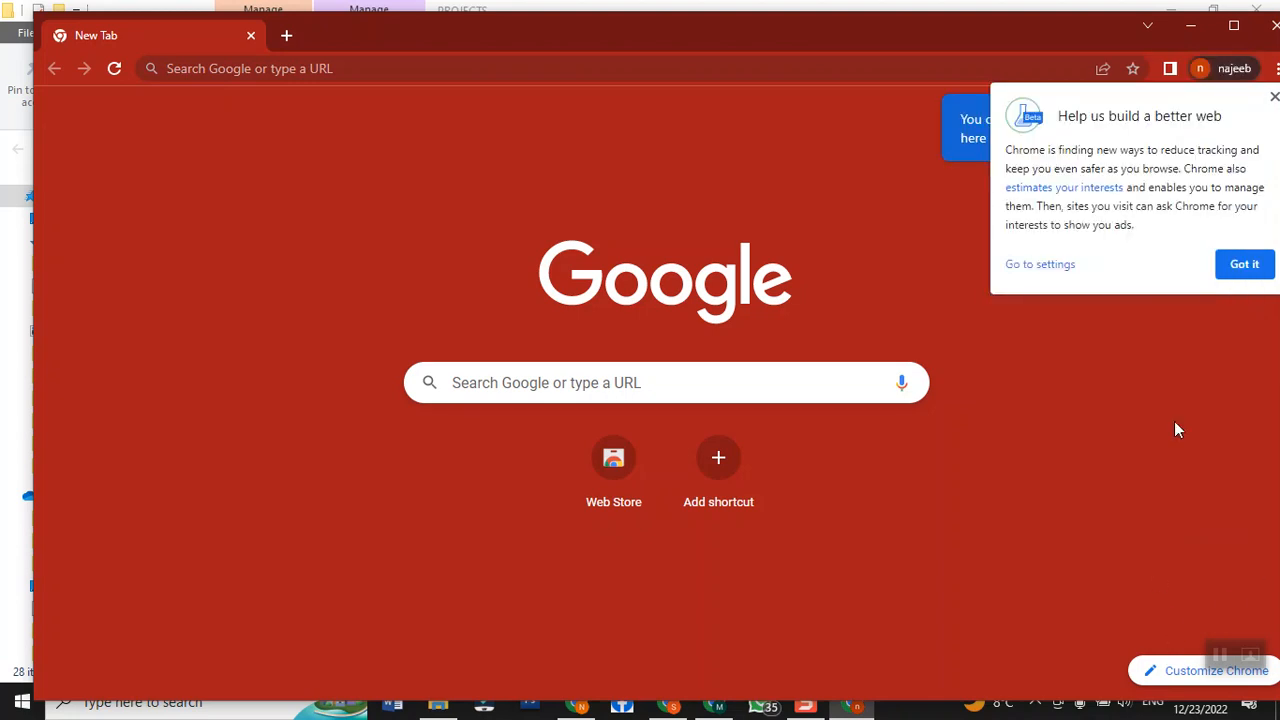
left_click(1245, 266)
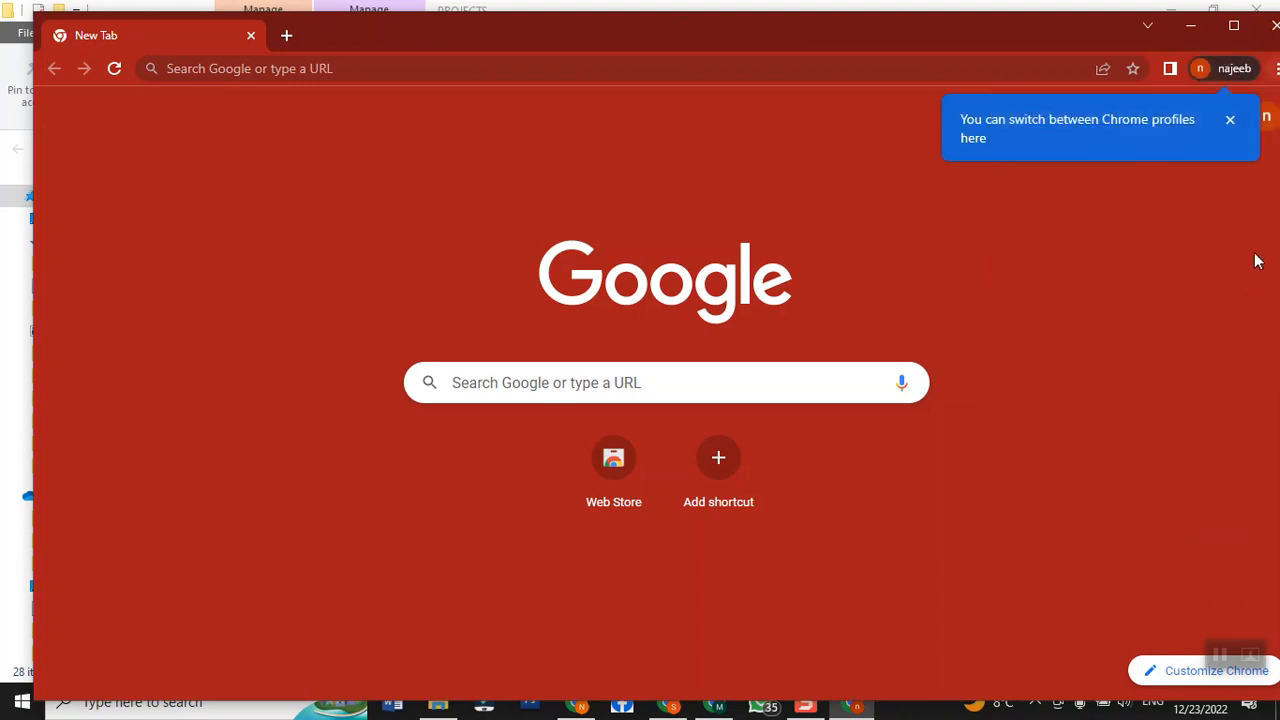
left_click(1213, 74)
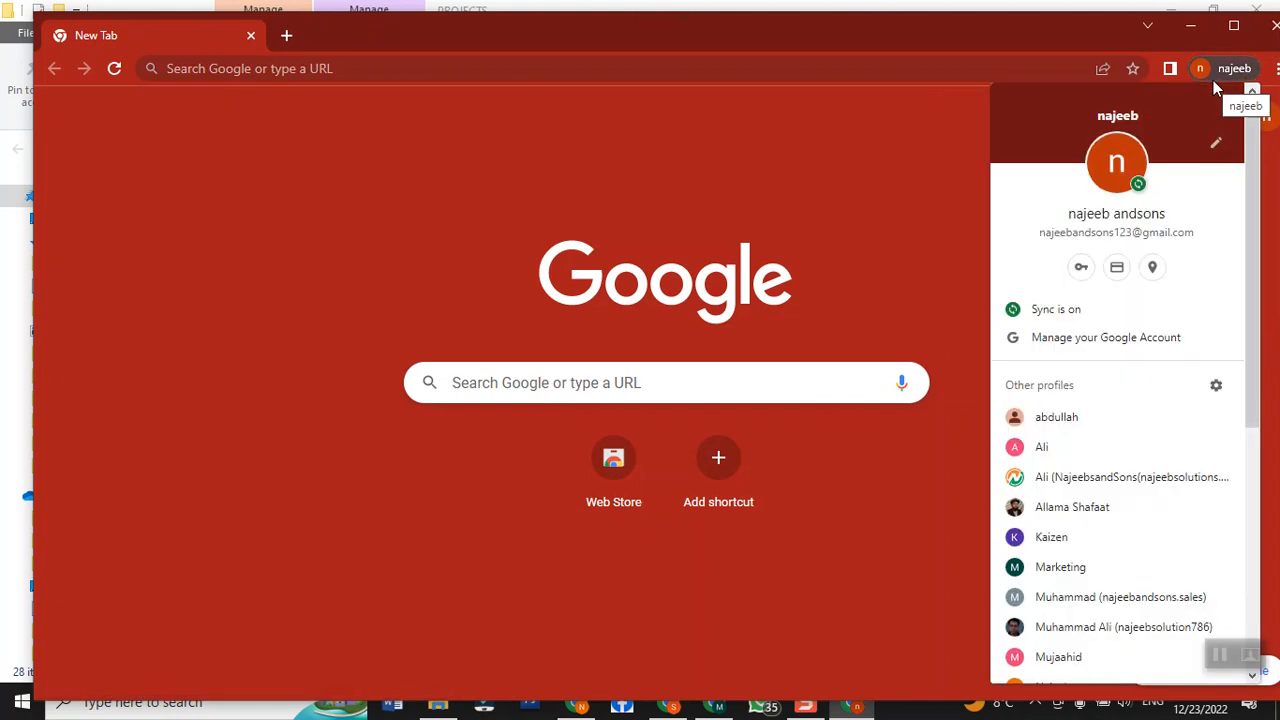
left_click(1214, 150)
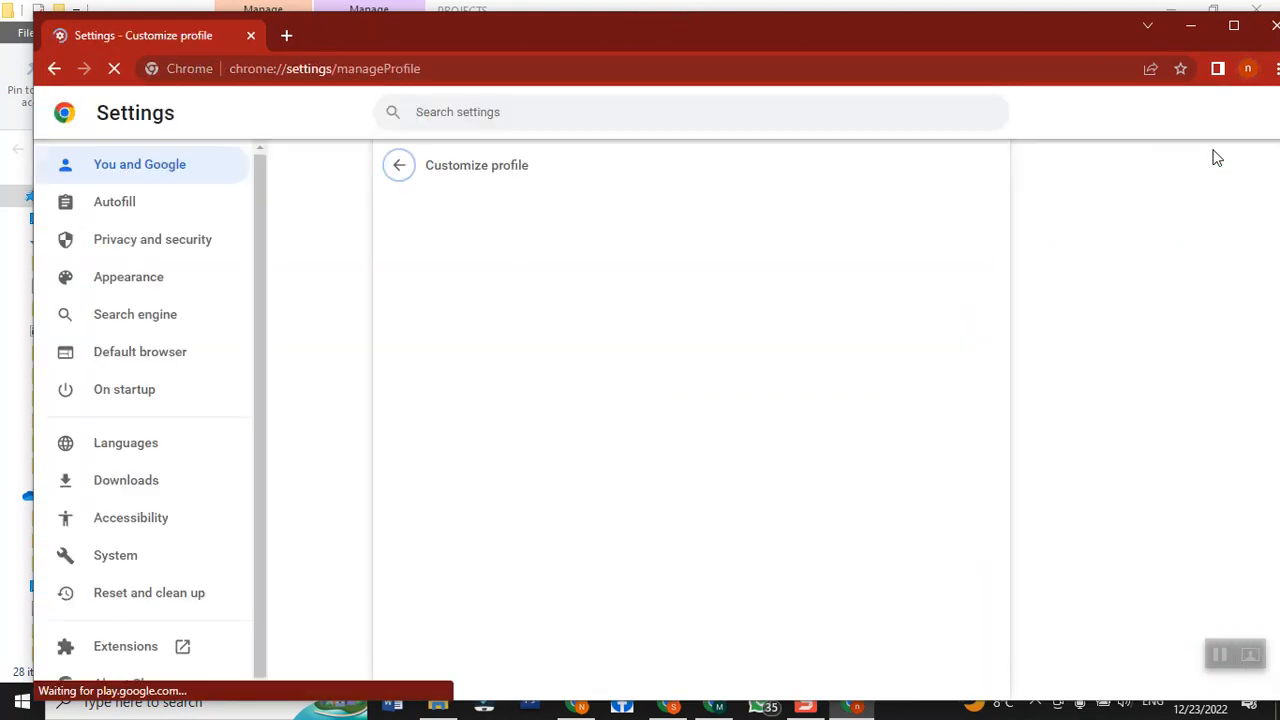
scroll(1046, 347, "down", 1)
scroll(1046, 347, "down", 6)
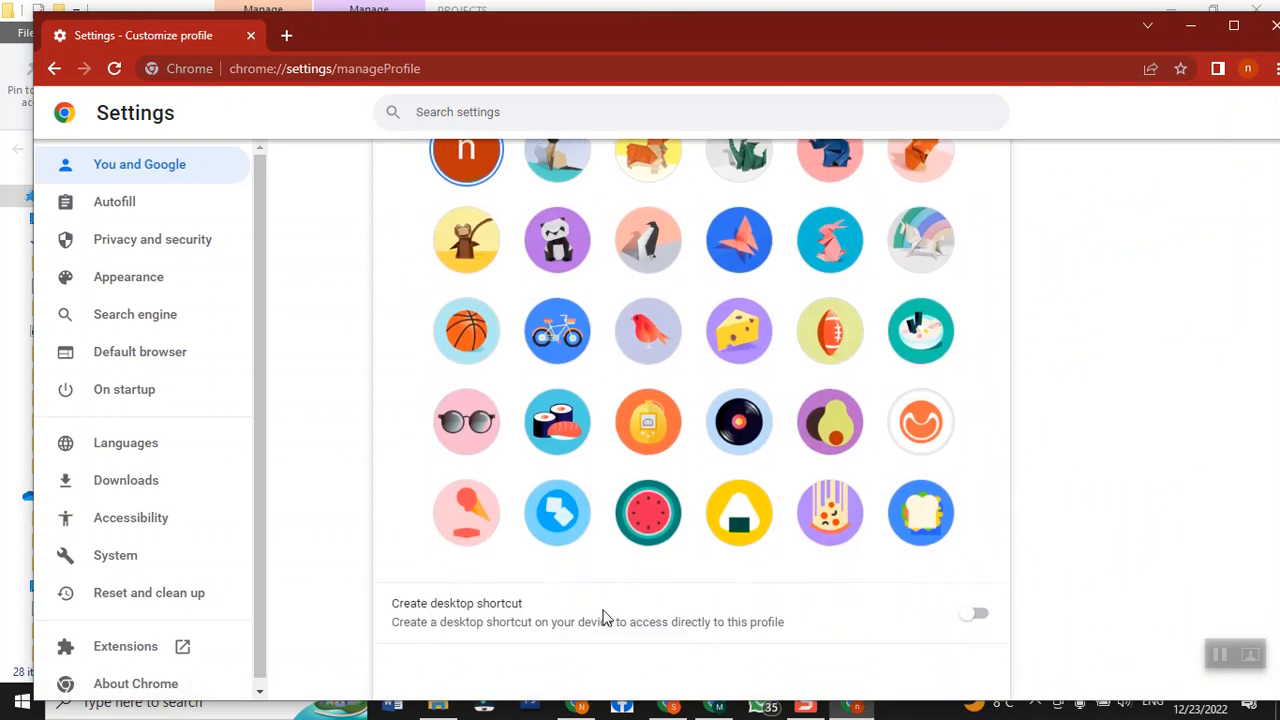
left_click(978, 618)
left_click_drag(1055, 37, 868, 74)
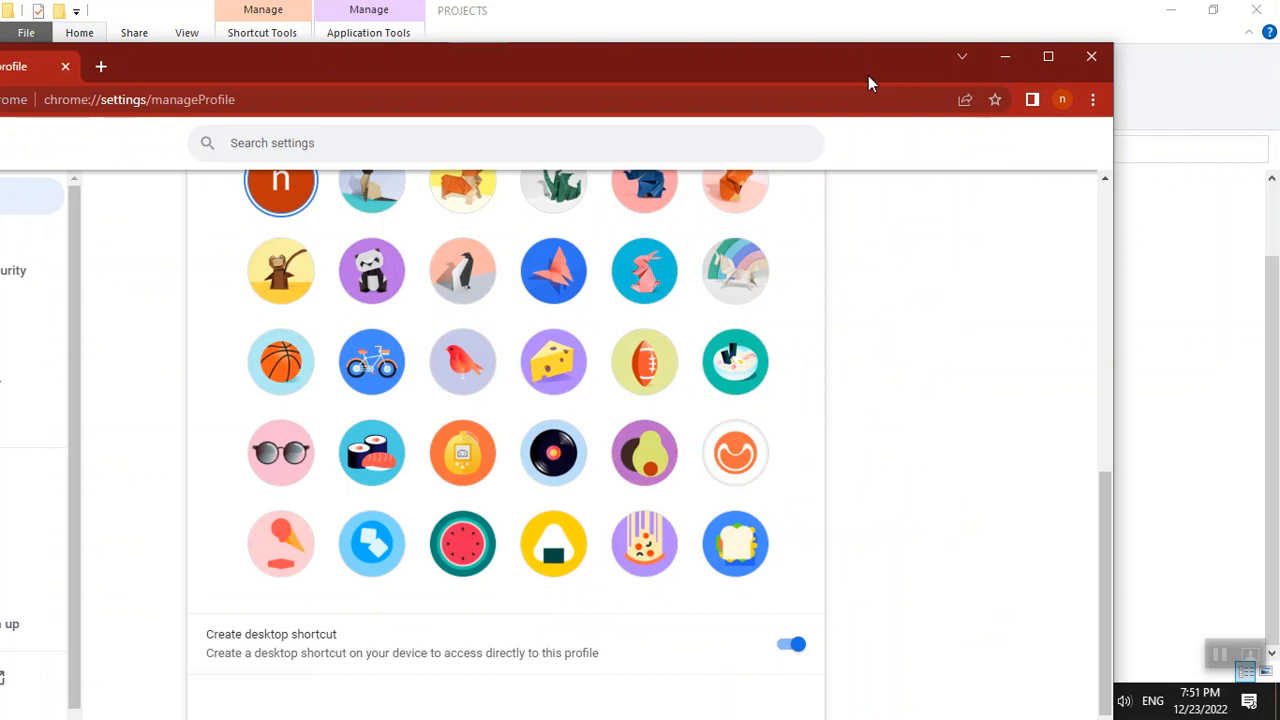
left_click(1090, 59)
- Drag the new Chrome profile's desktop shortcut into the PROJECTS folder
left_click(1171, 10)
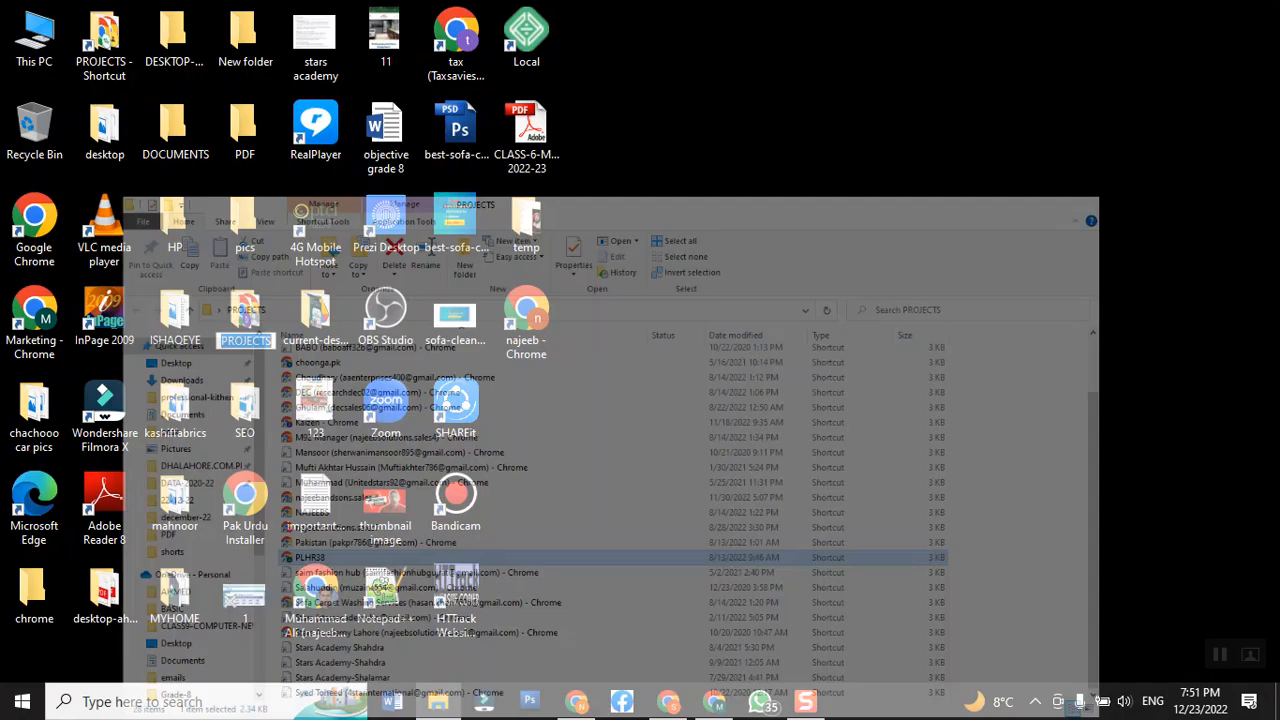
left_click(512, 346)
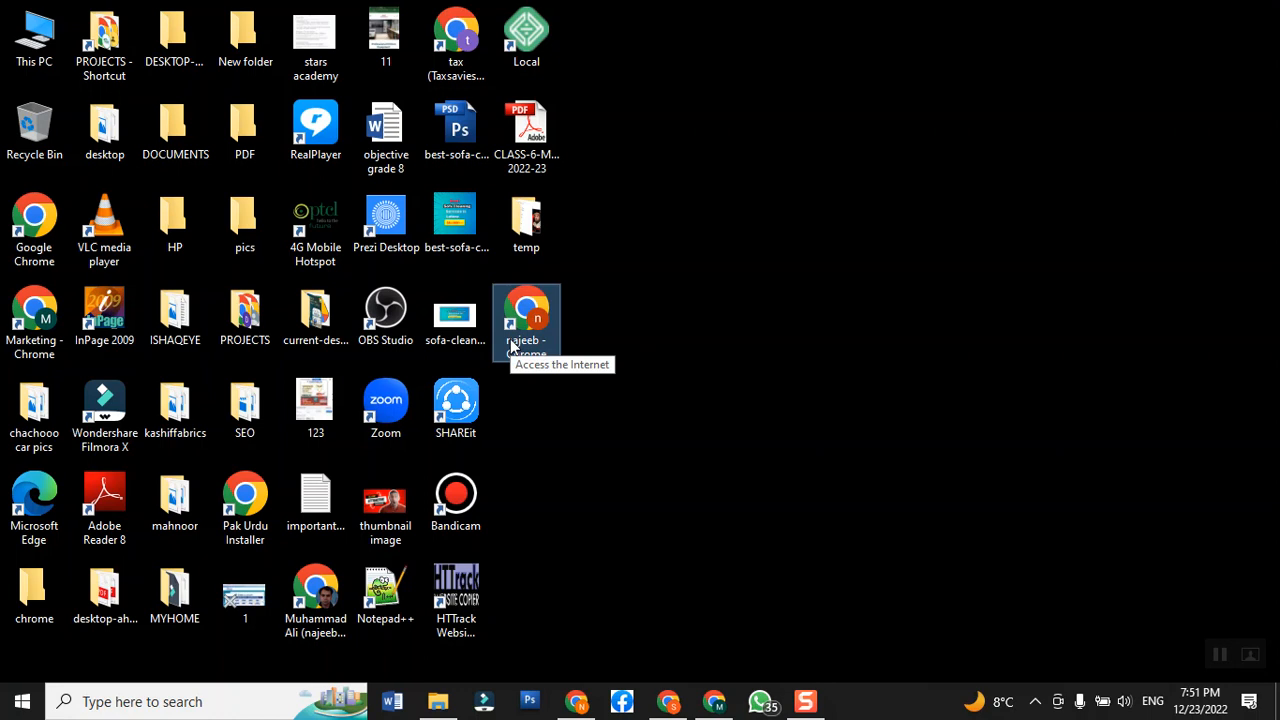
left_click_drag(514, 350, 237, 337)
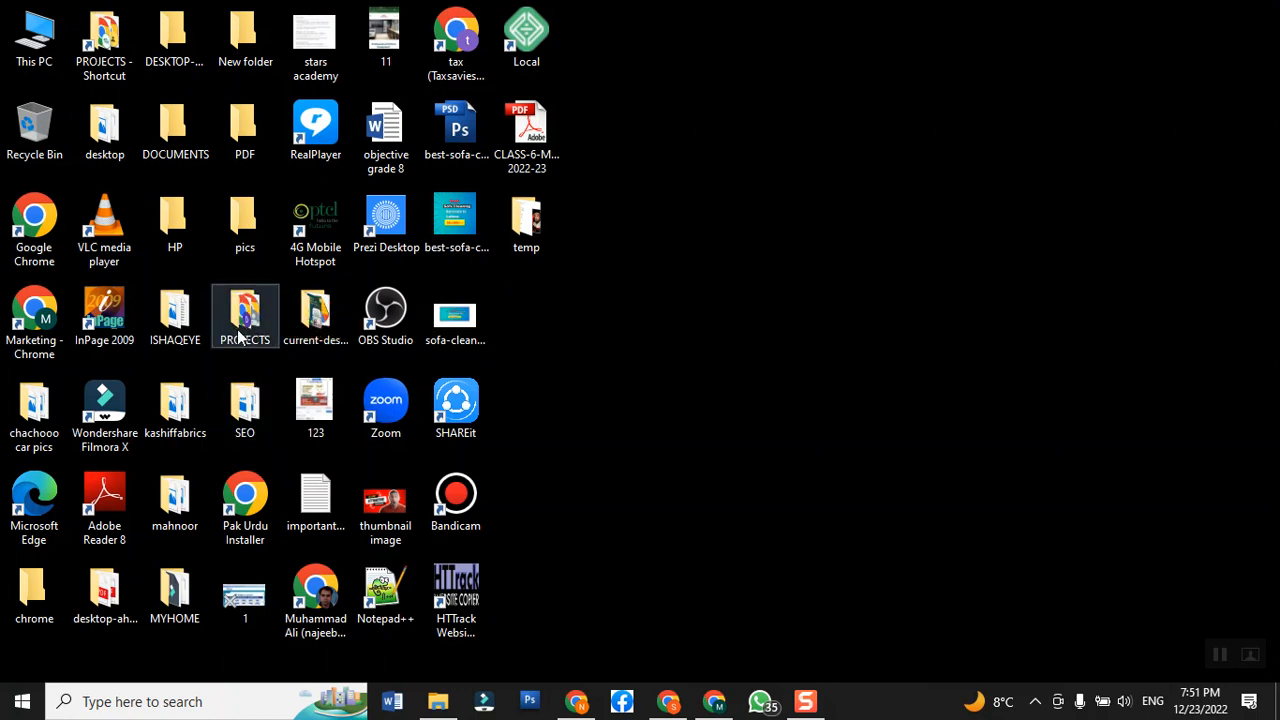
- Launch the new profile from its shortcut inside the maximized PROJECTS folder
double_click(237, 337)
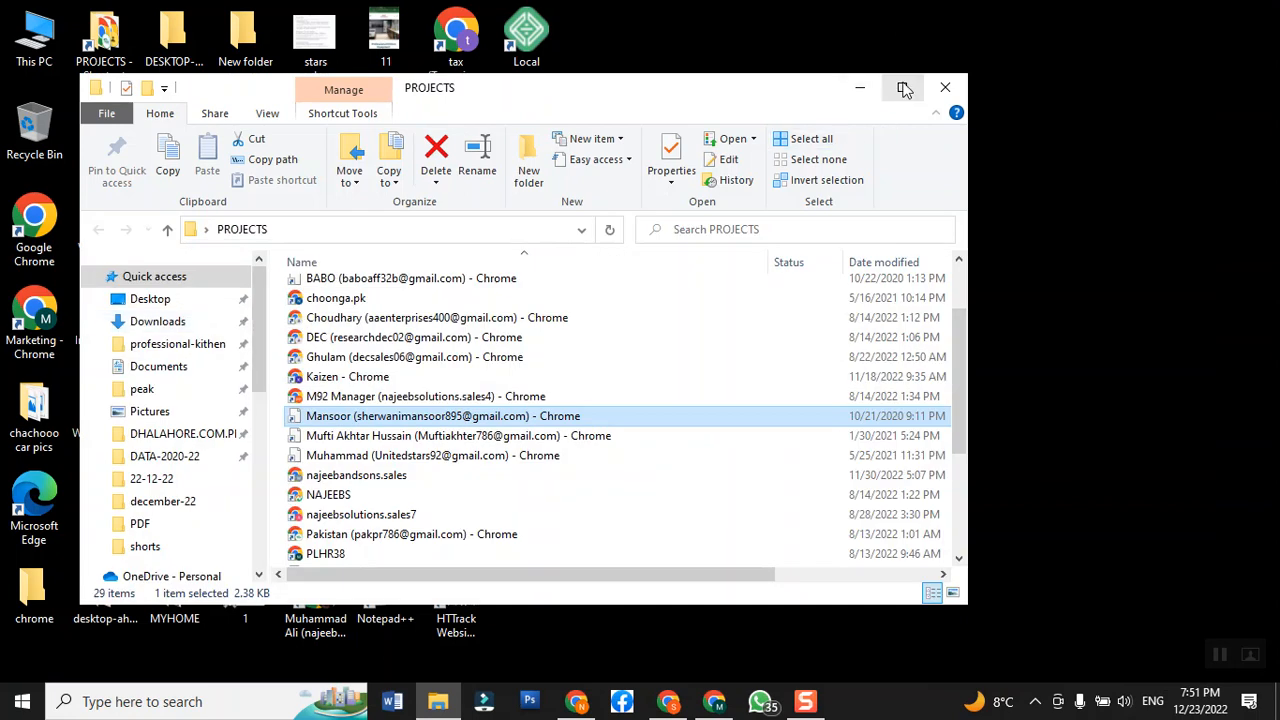
left_click(904, 88)
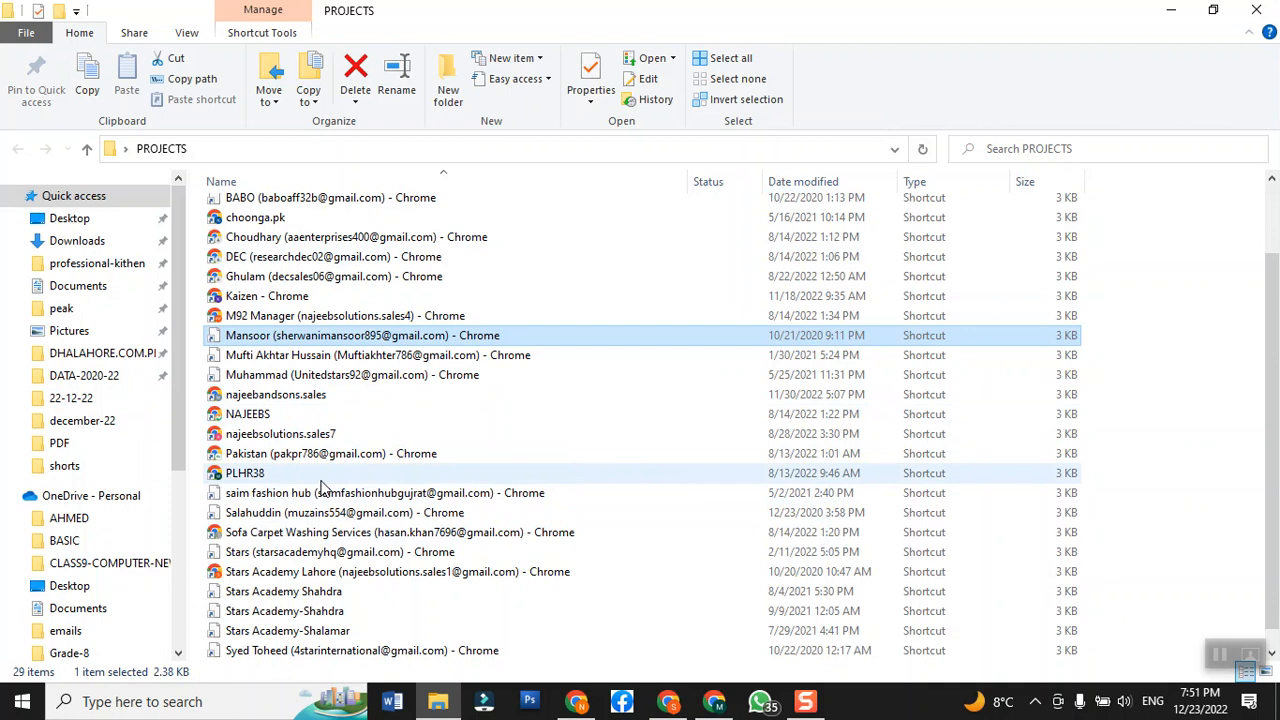
scroll(328, 492, "down", 1)
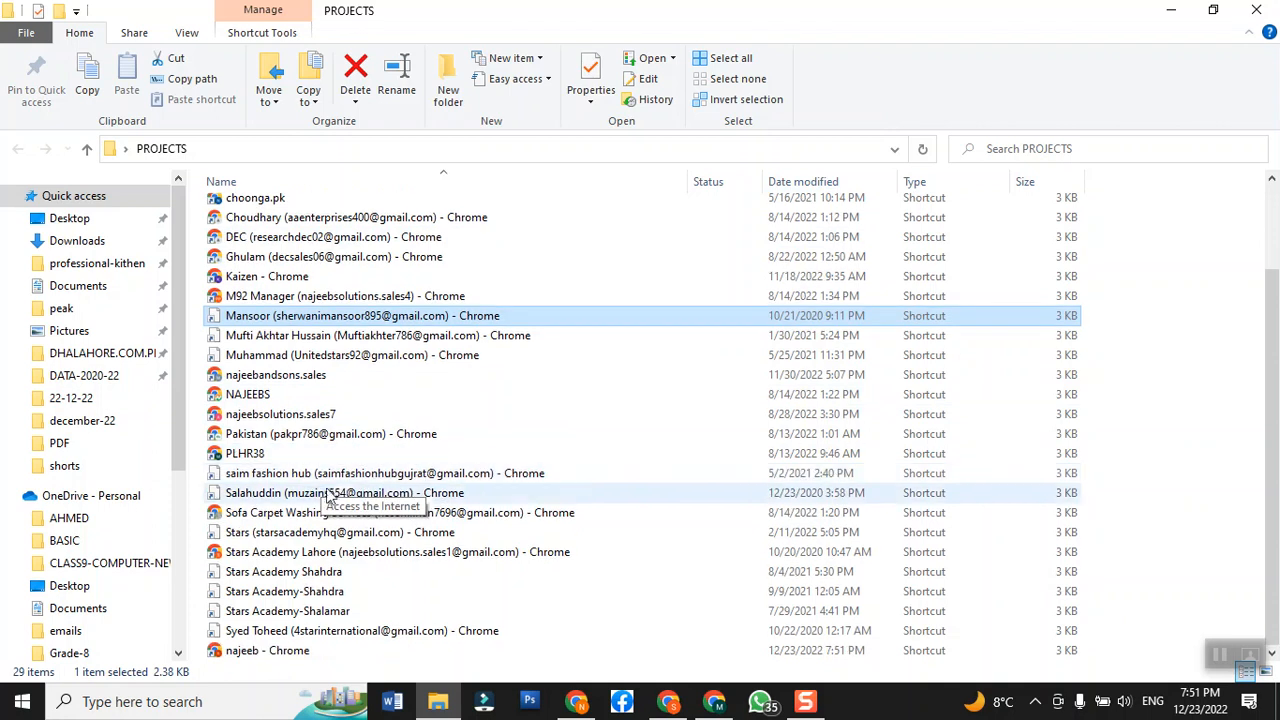
double_click(298, 651)
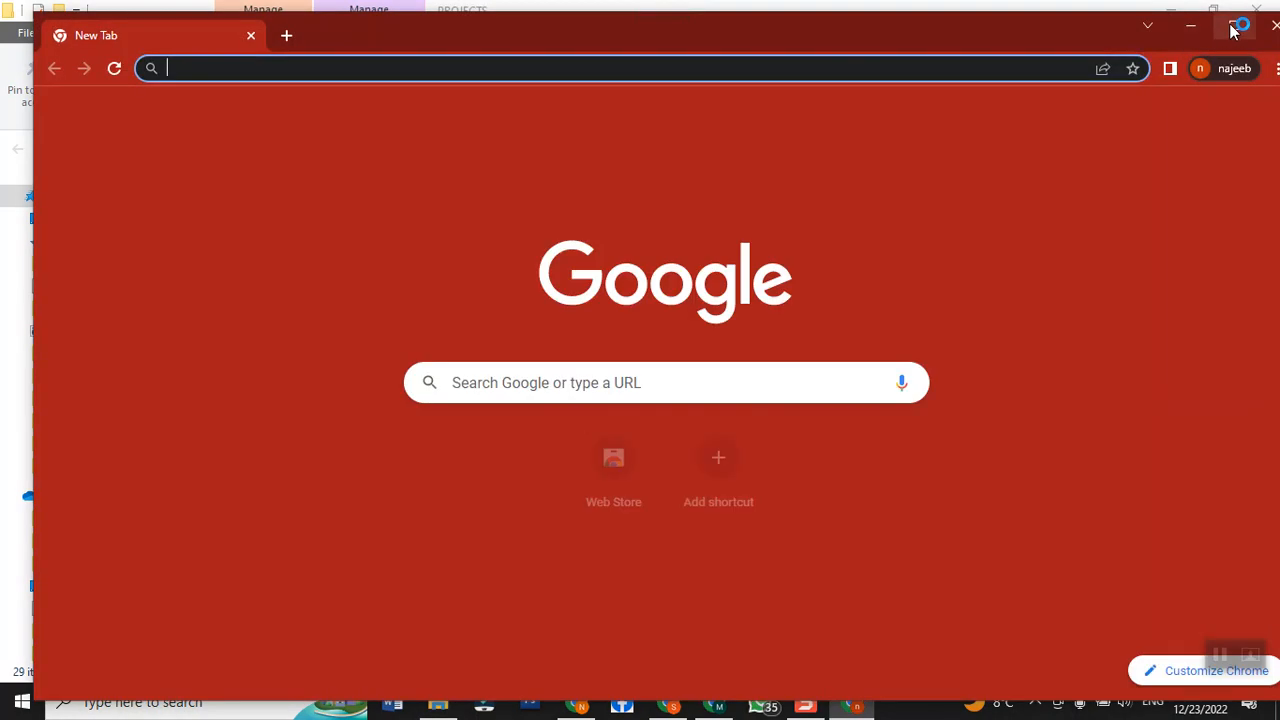
- Search 'google map' in the maximized window and open the Google Maps result
left_click(1233, 25)
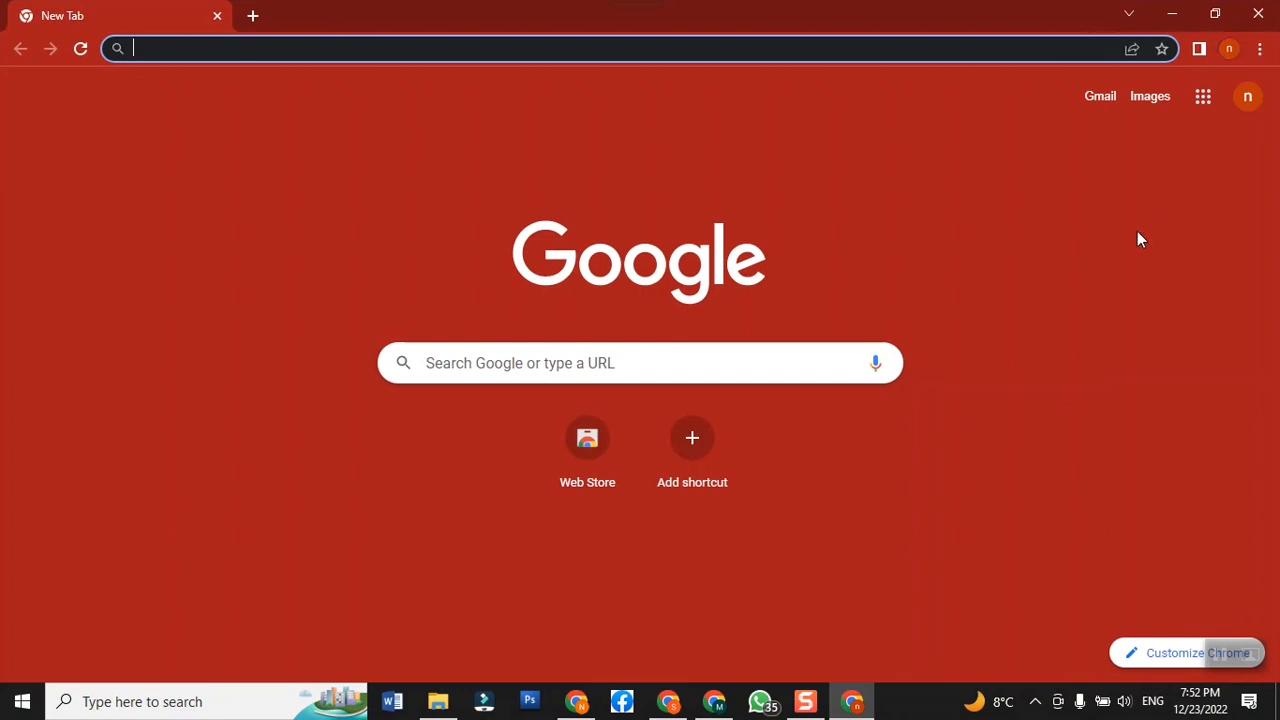
type("google ")
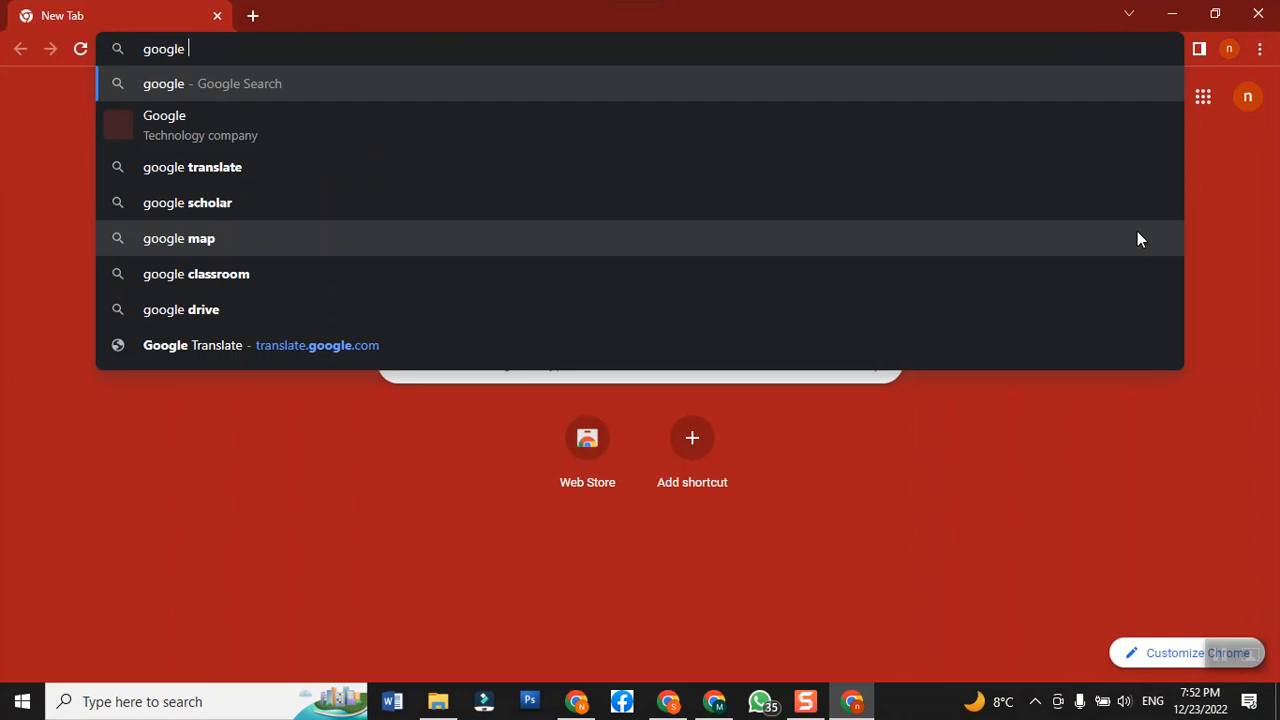
type("map")
key("Return")
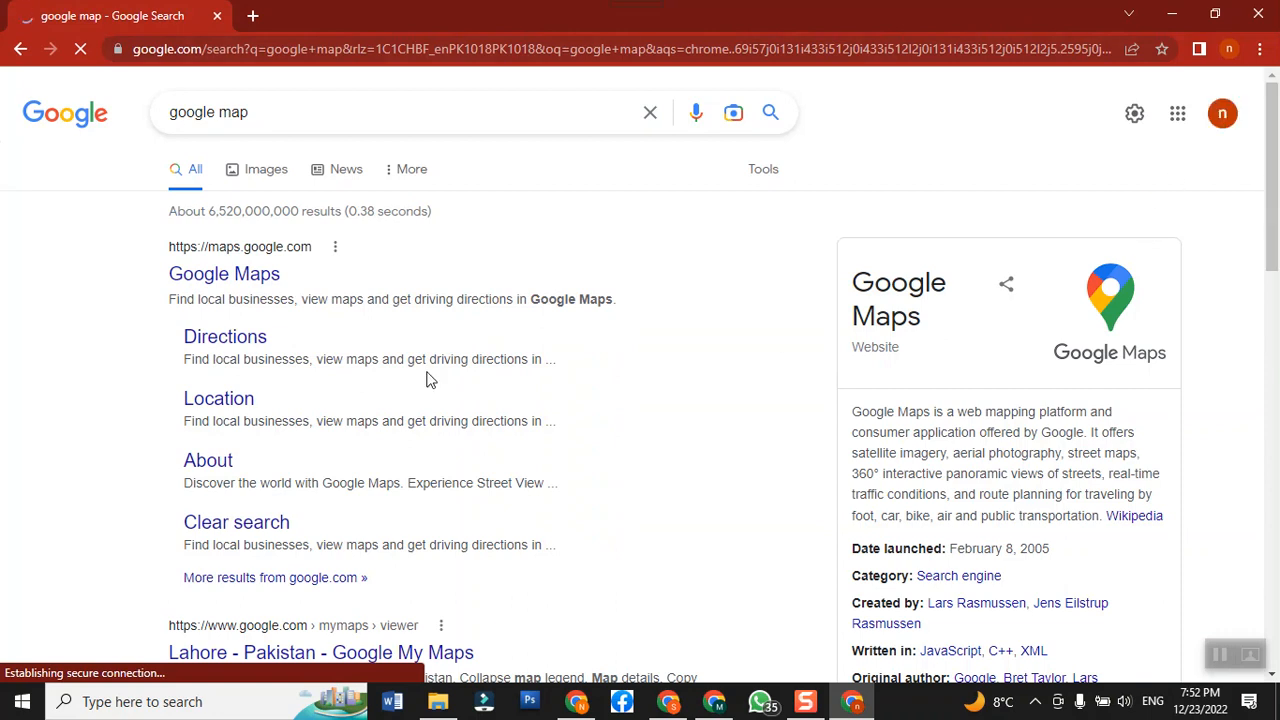
left_click(222, 278)
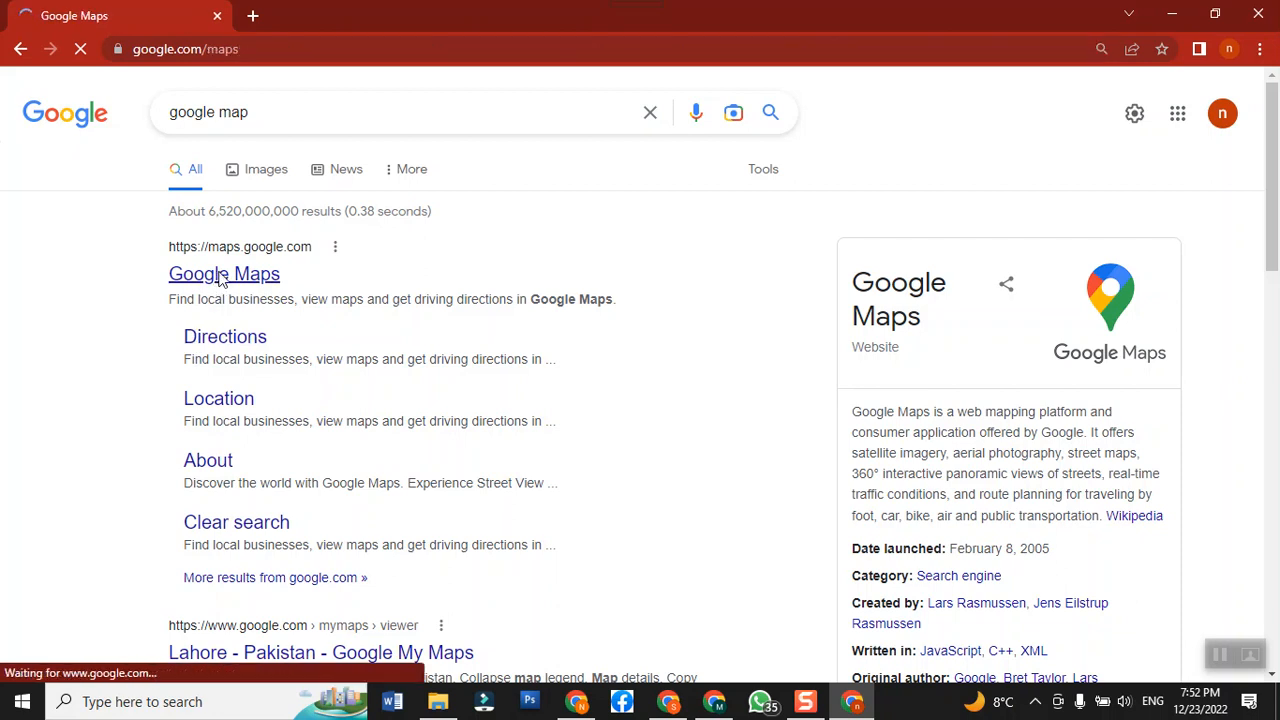
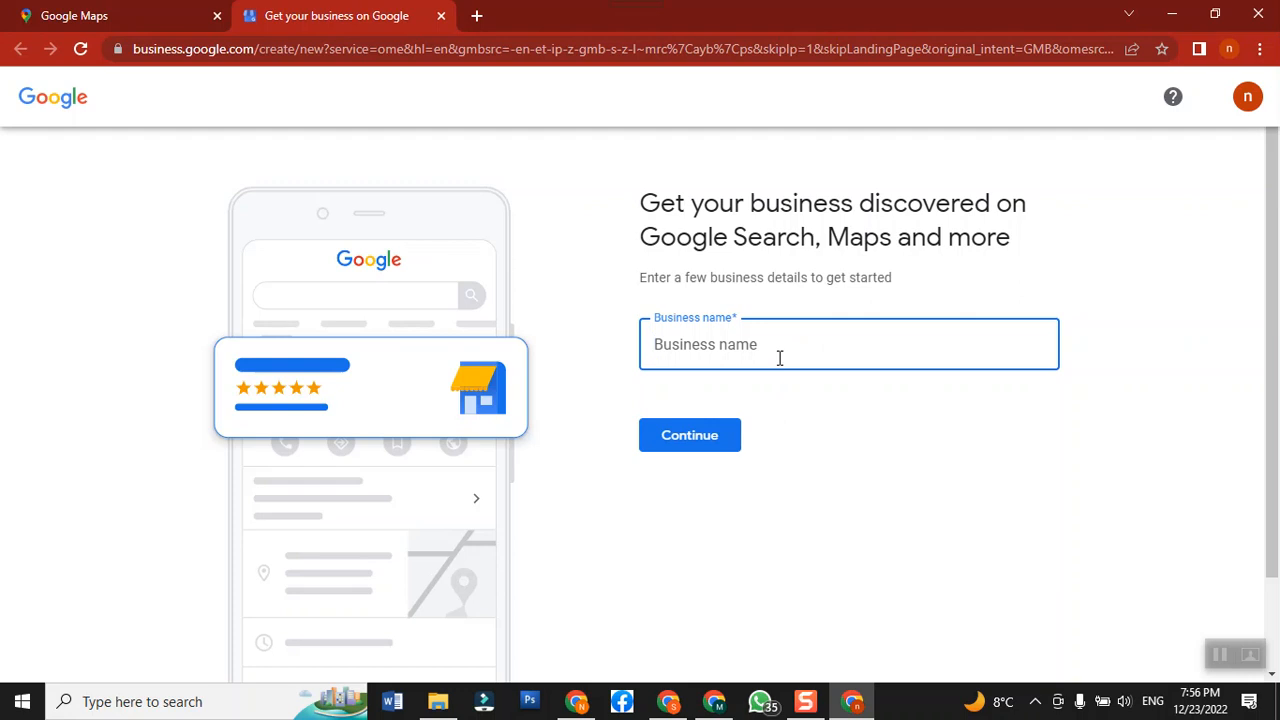
- Enter the agency's business name ending in 'social media agency', dismiss the suggestions and continue
type("najeeb")
key("BackSpace")
type("b")
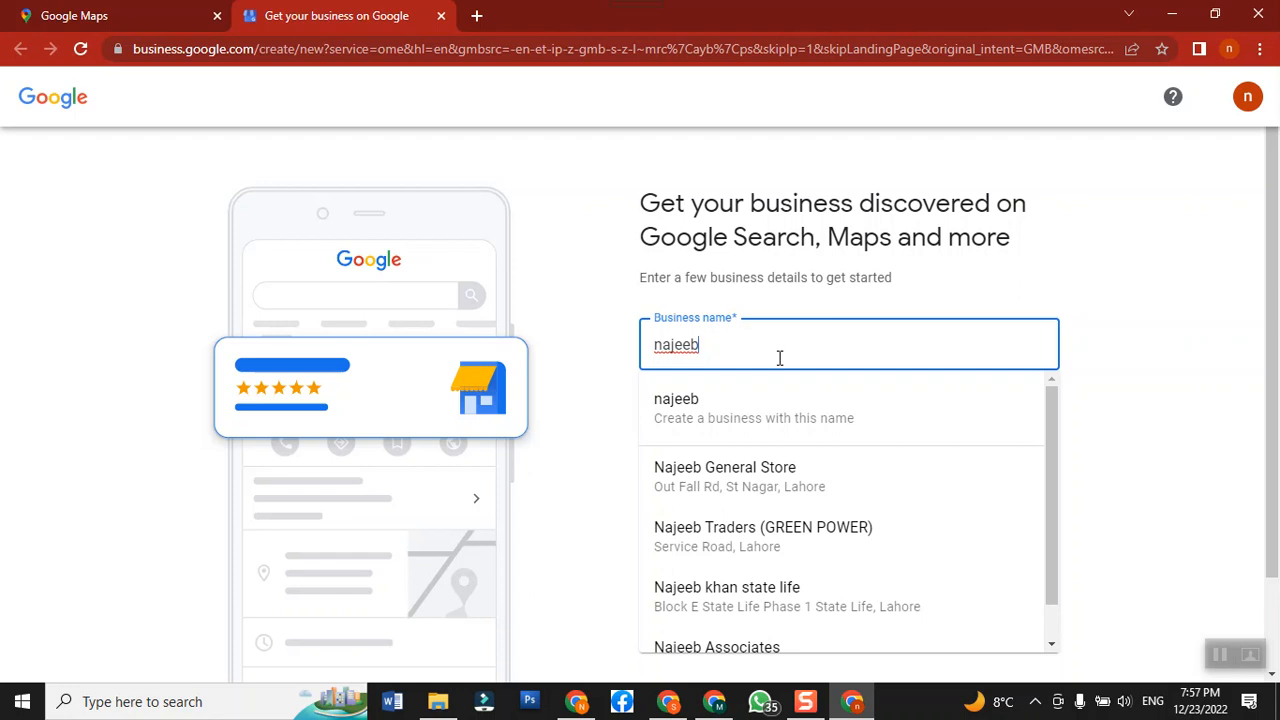
type("and ")
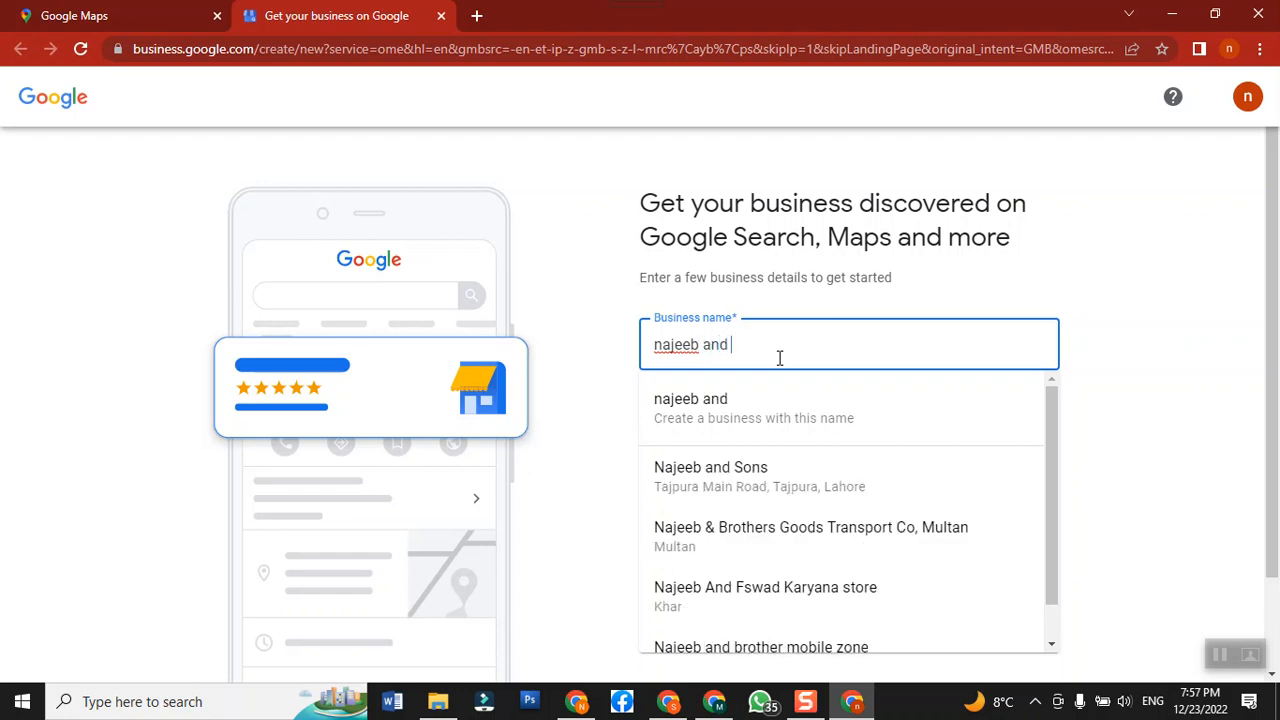
type("sons ")
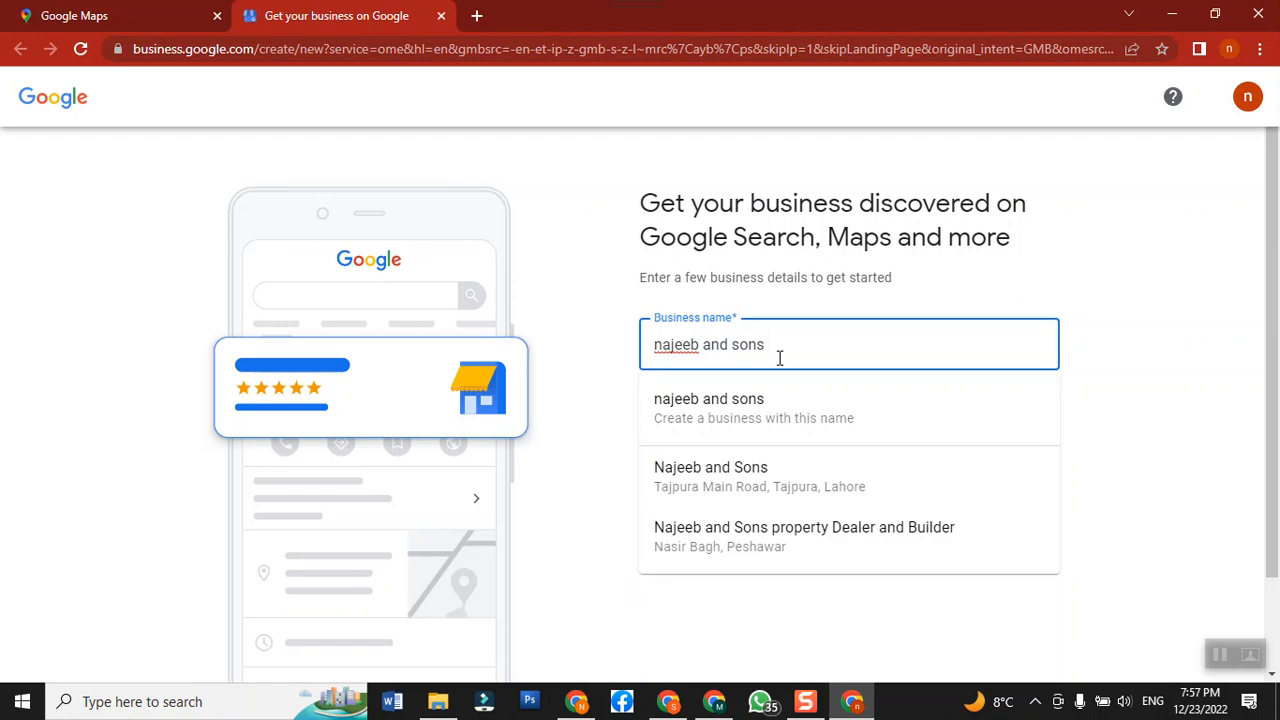
type("d")
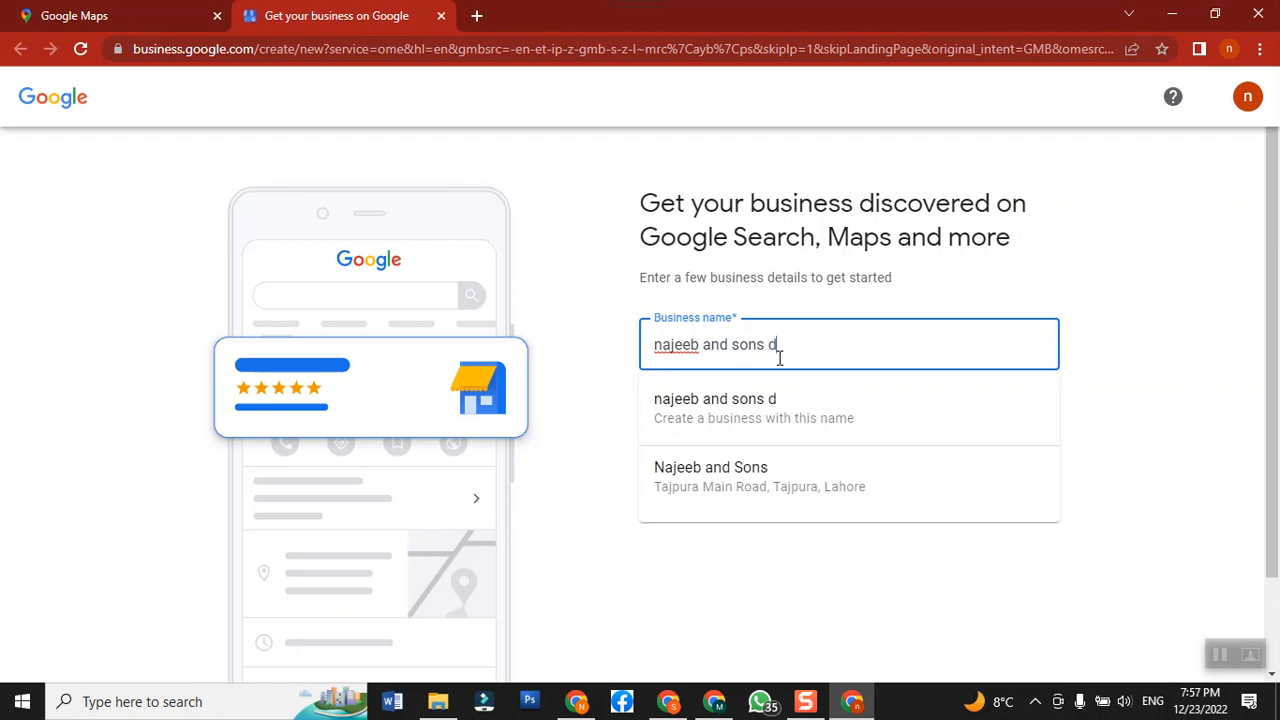
type("igital ma")
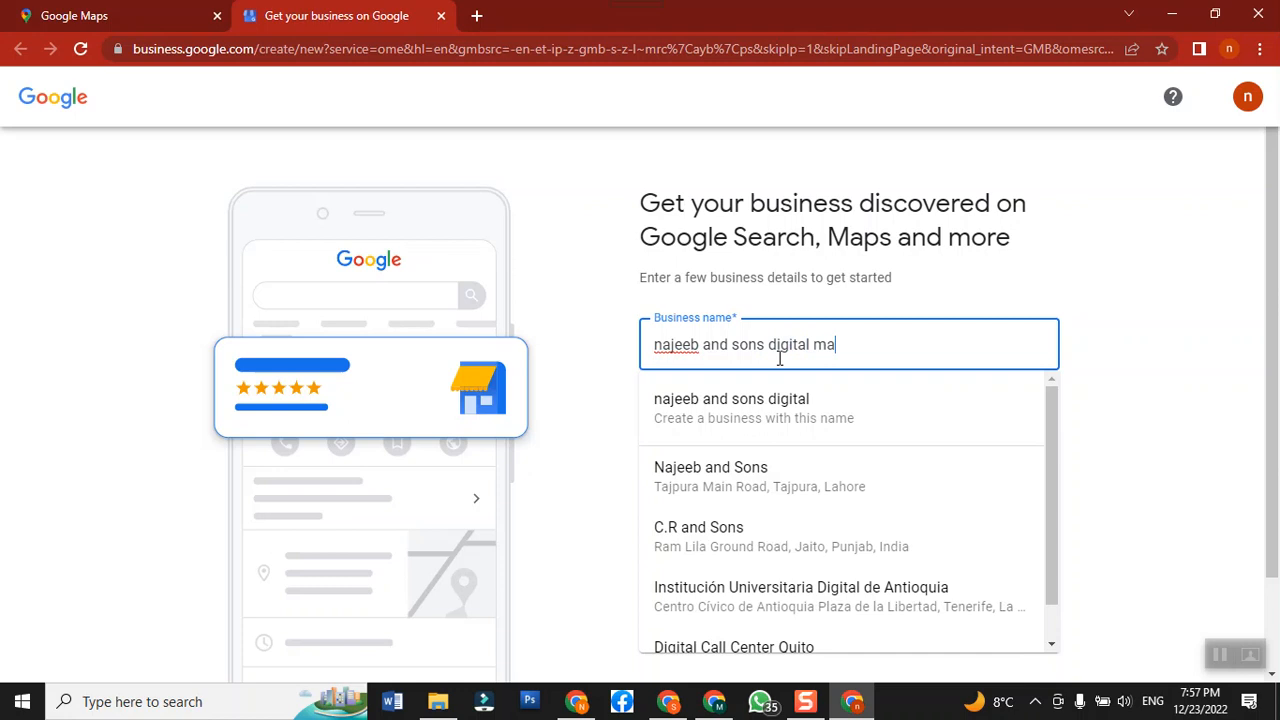
type("rketin")
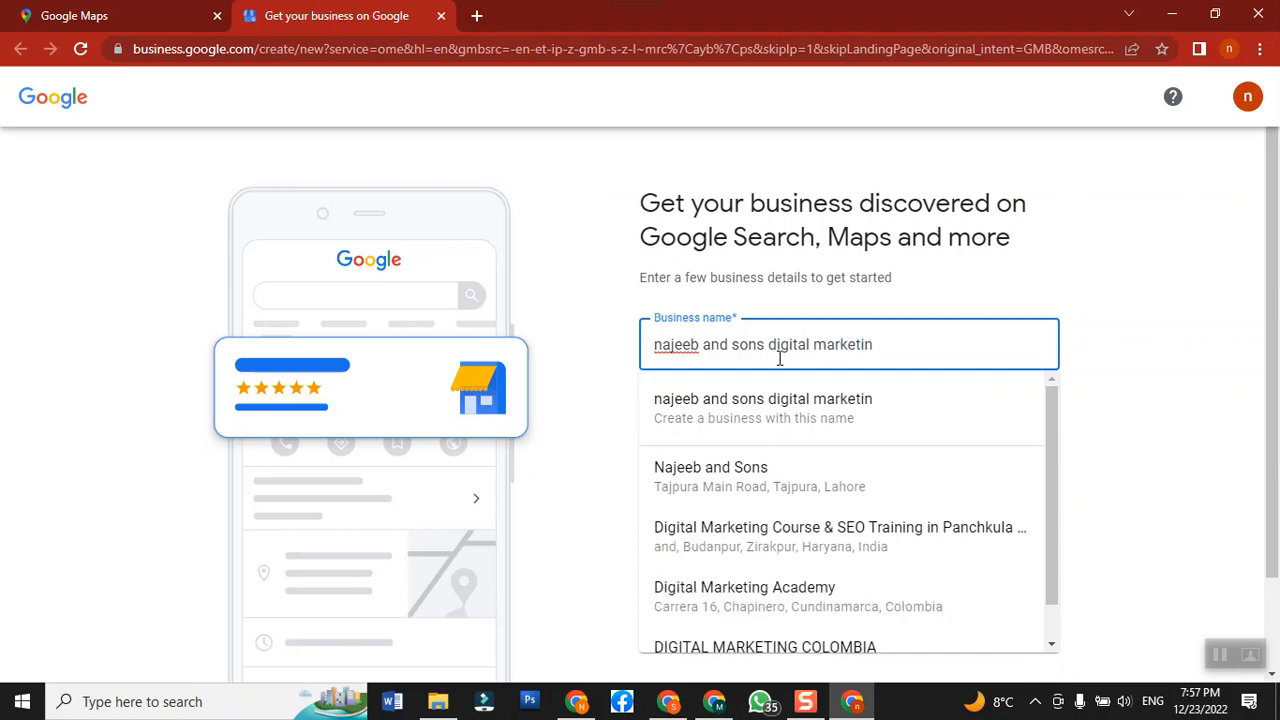
key("BackSpace")
key("BackSpace")
key("BackSpace")
key("BackSpace")
key("BackSpace")
key("BackSpace")
key("BackSpace")
key("BackSpace")
key("BackSpace")
key("BackSpace")
key("BackSpace")
key("BackSpace")
key("BackSpace")
key("BackSpace")
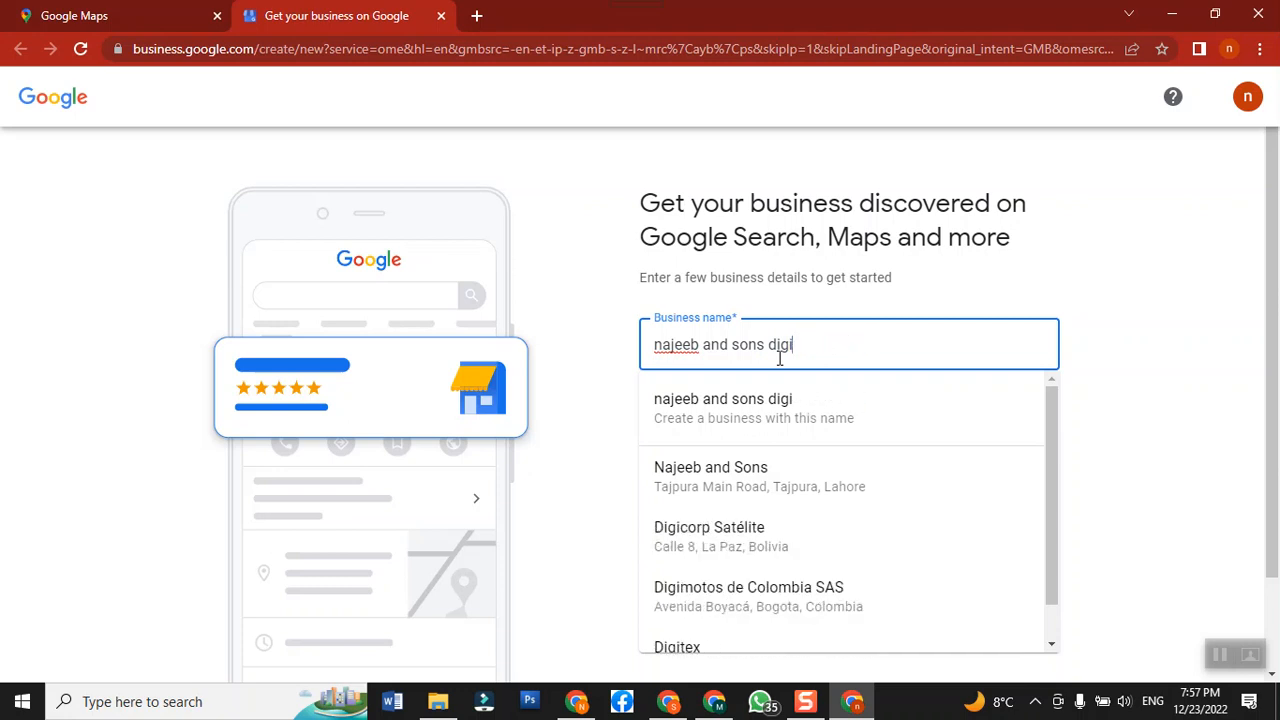
key("BackSpace")
type("socia")
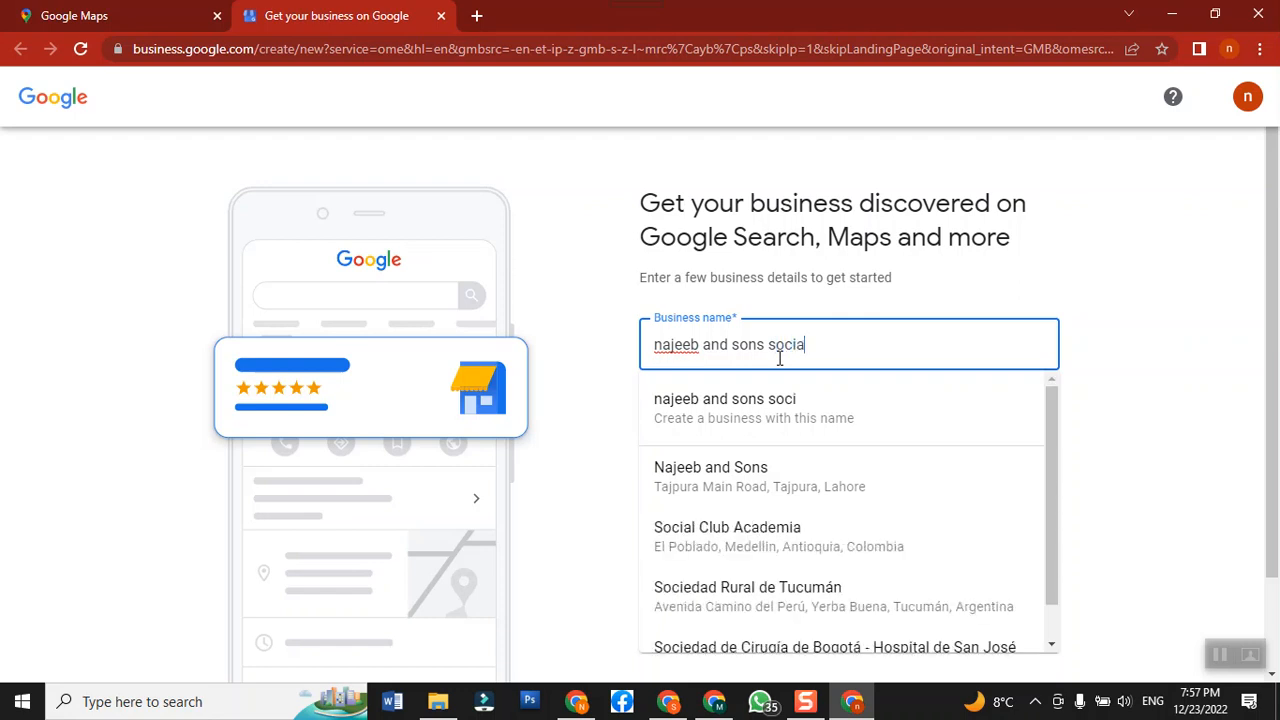
type("l media ")
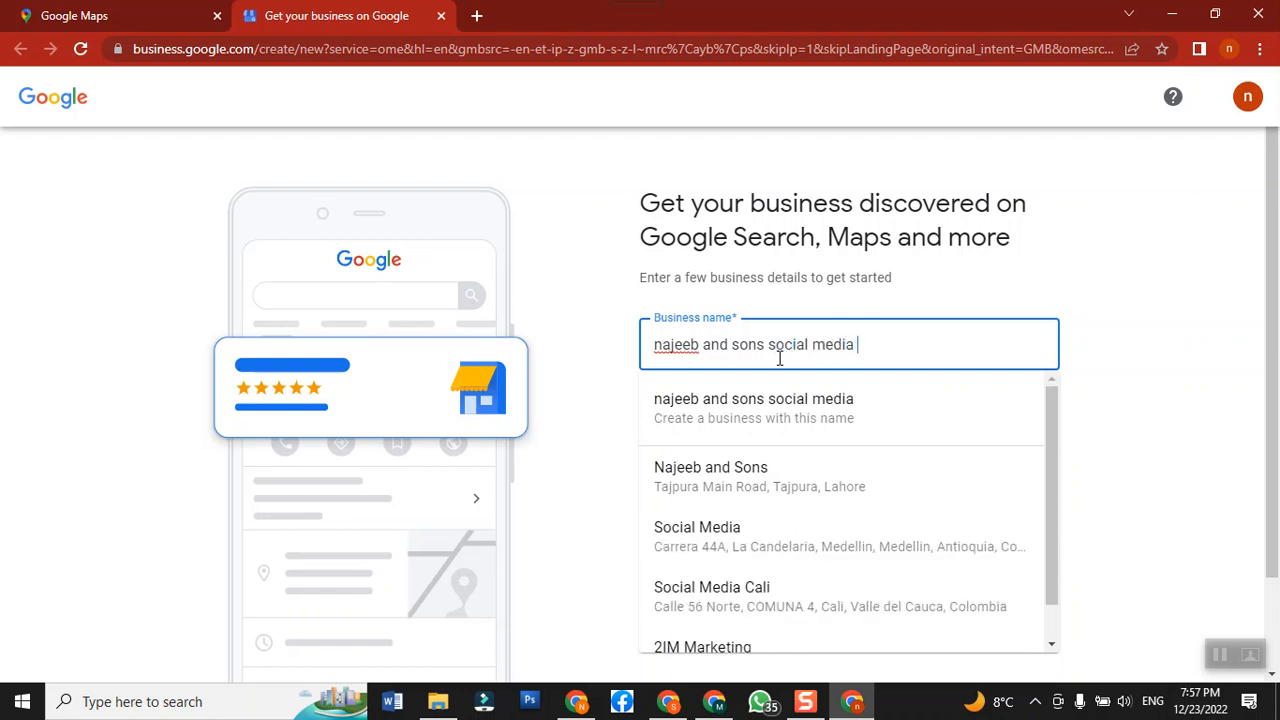
type("agency")
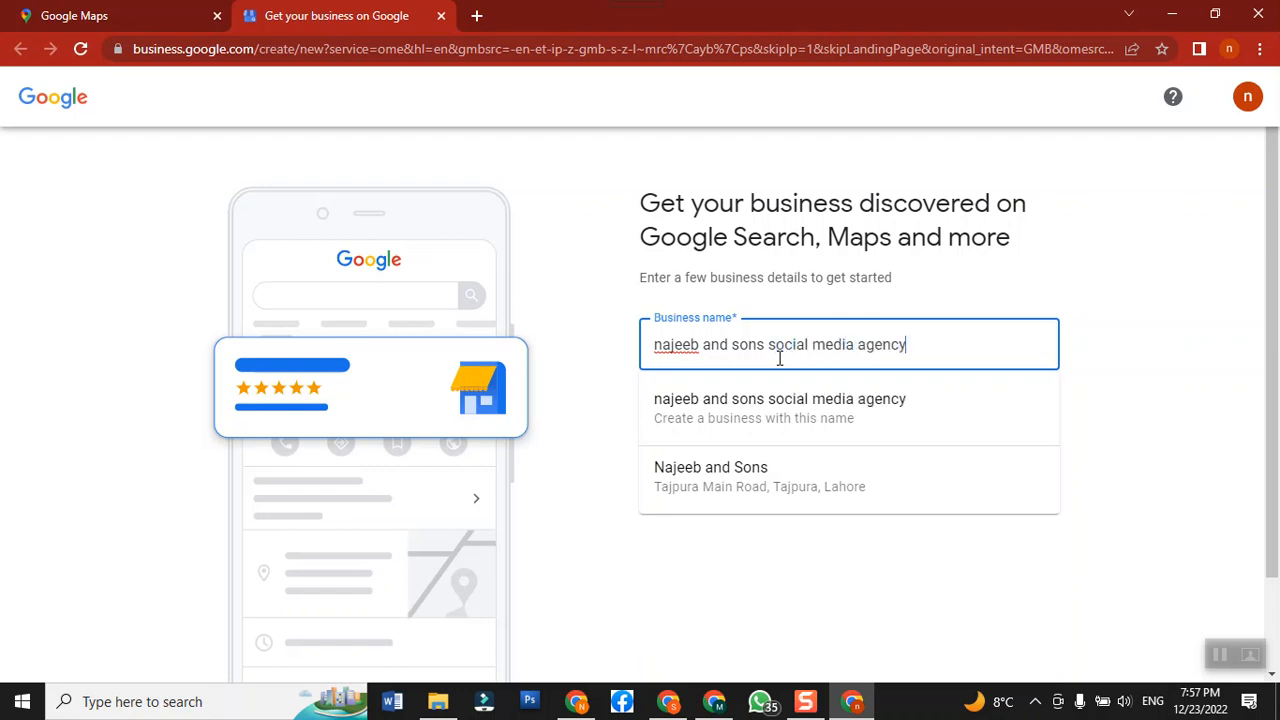
left_click(840, 418)
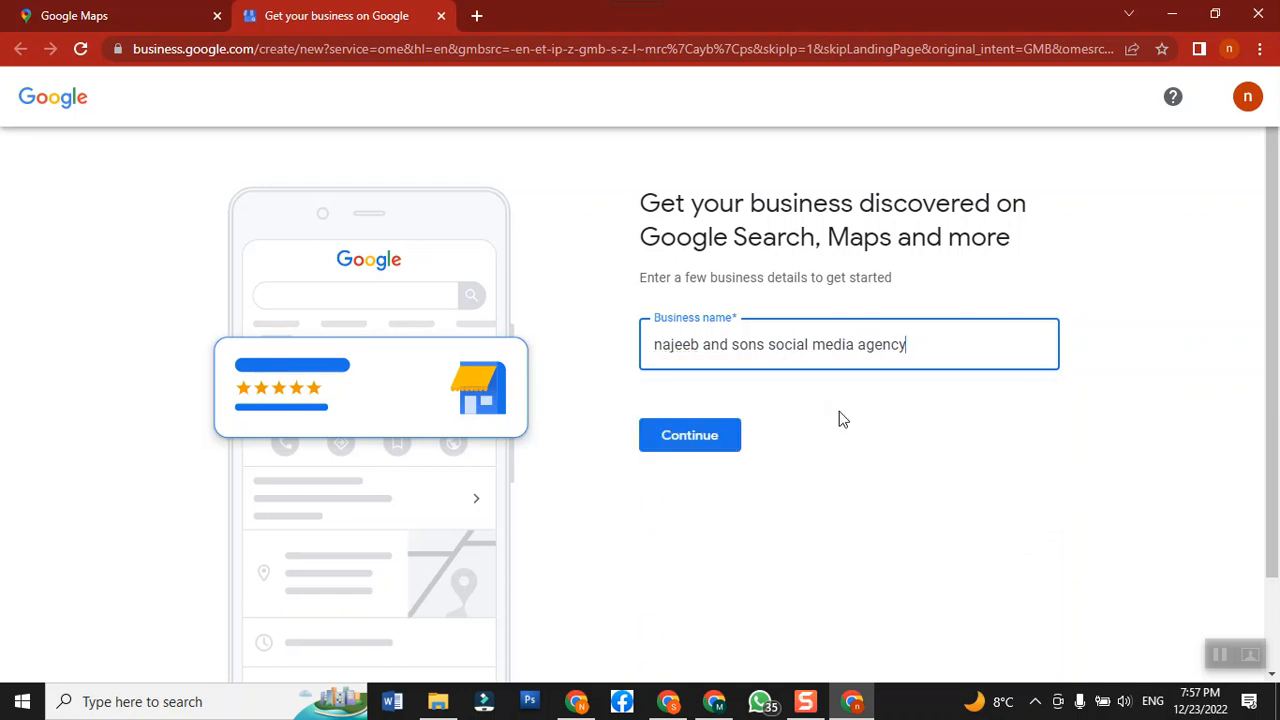
left_click(728, 450)
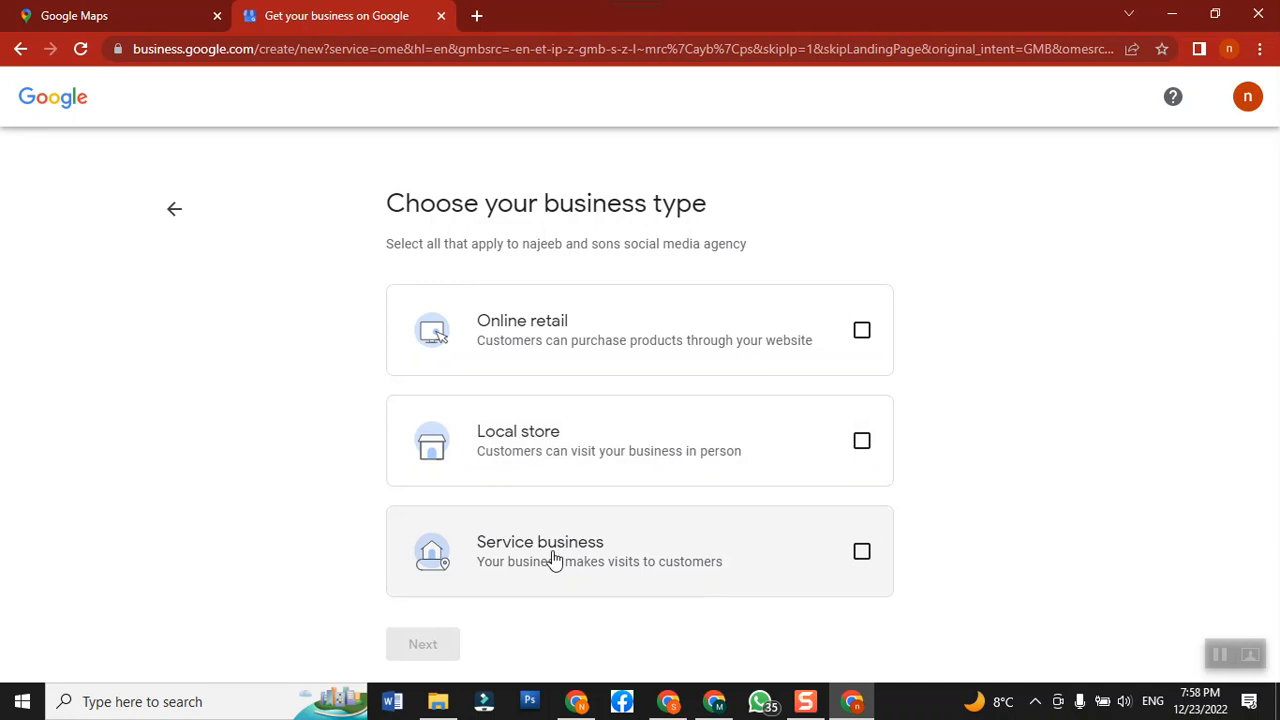
- Mark it as a service business and set the category to Internet marketing service
left_click(868, 558)
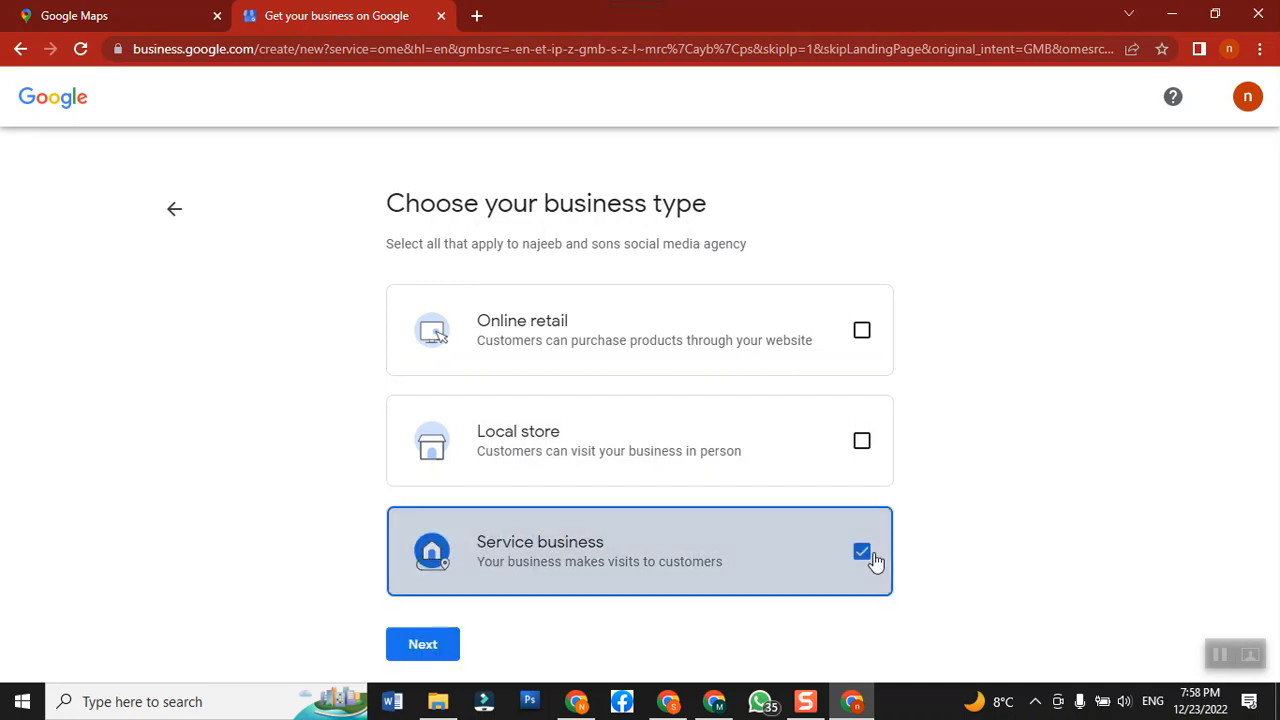
left_click(423, 645)
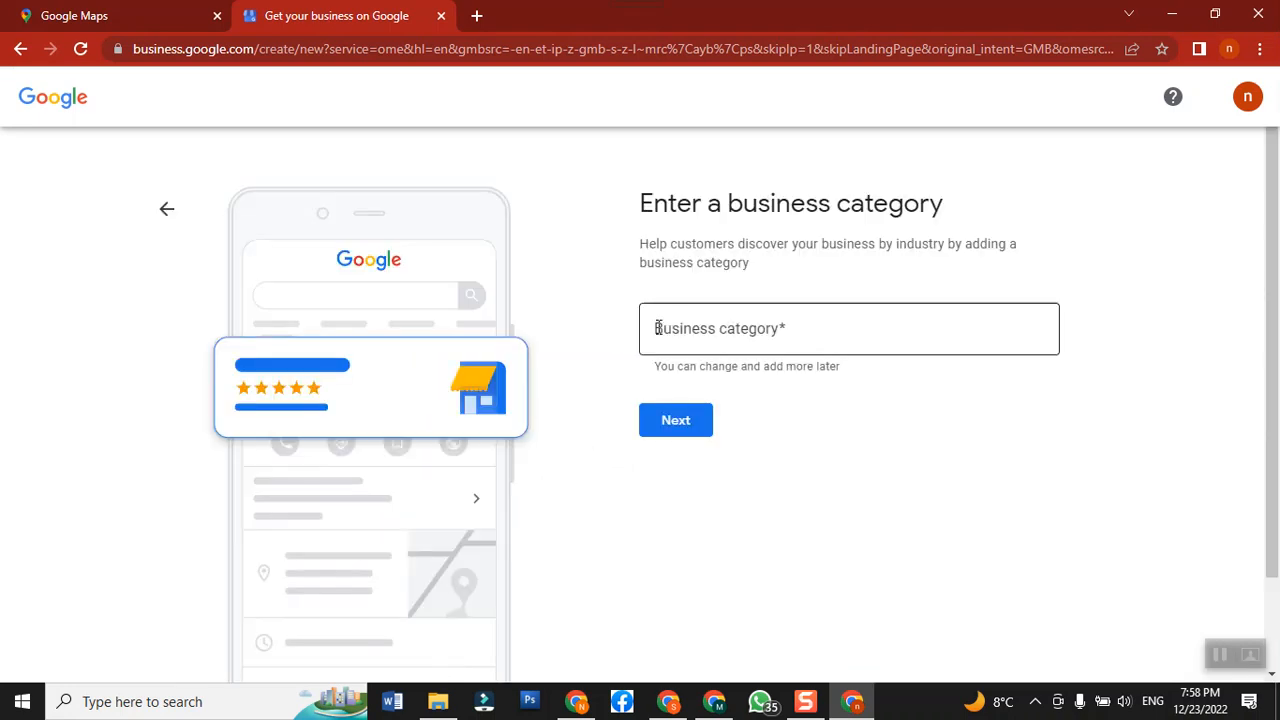
left_click(765, 345)
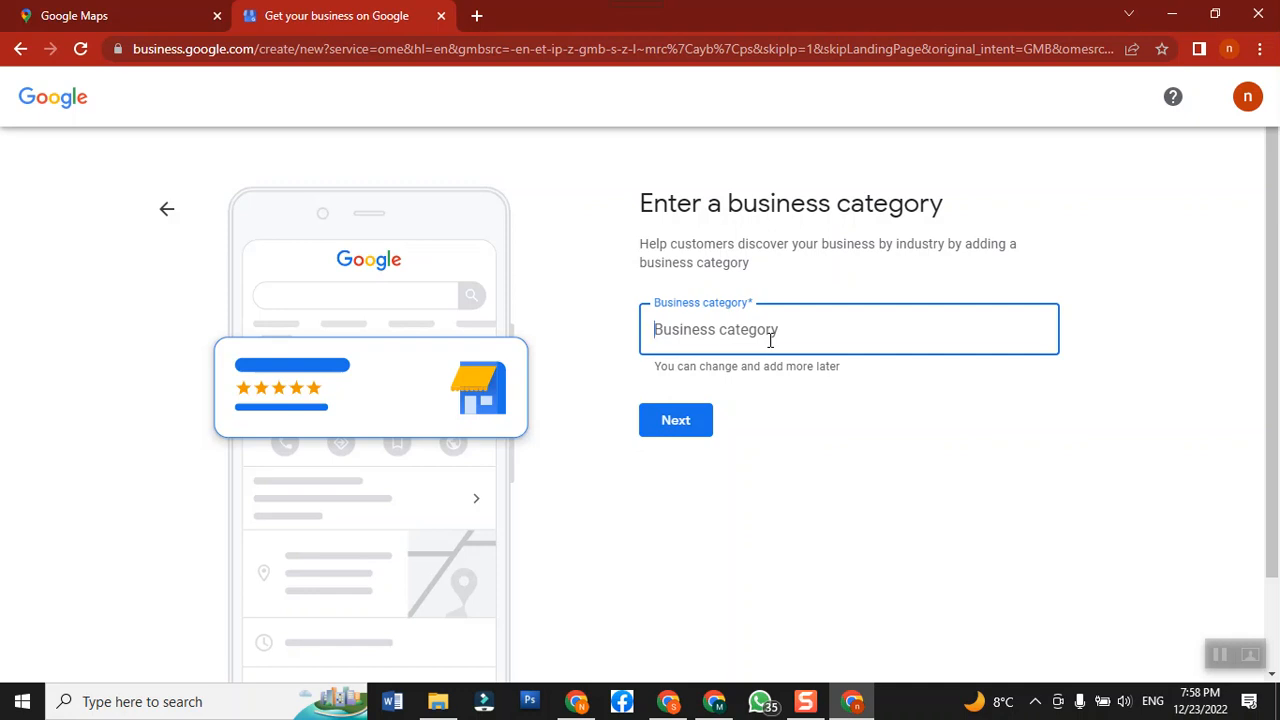
type("internet")
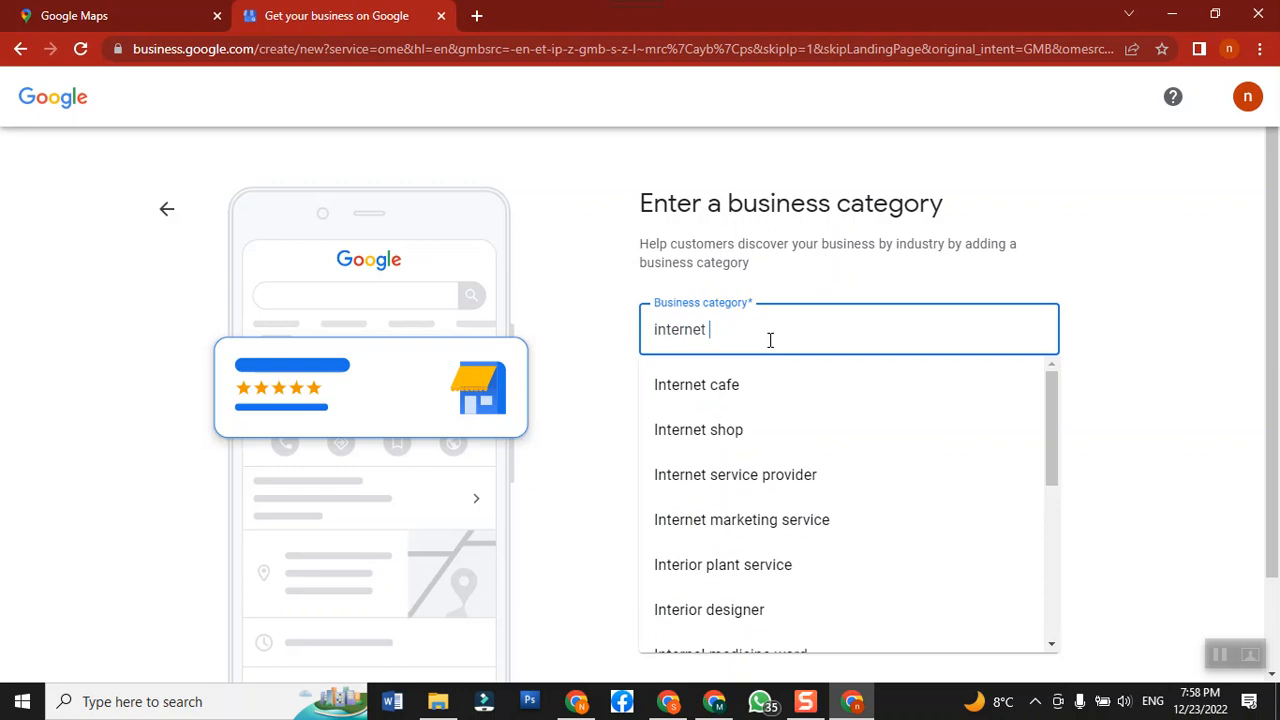
left_click(786, 534)
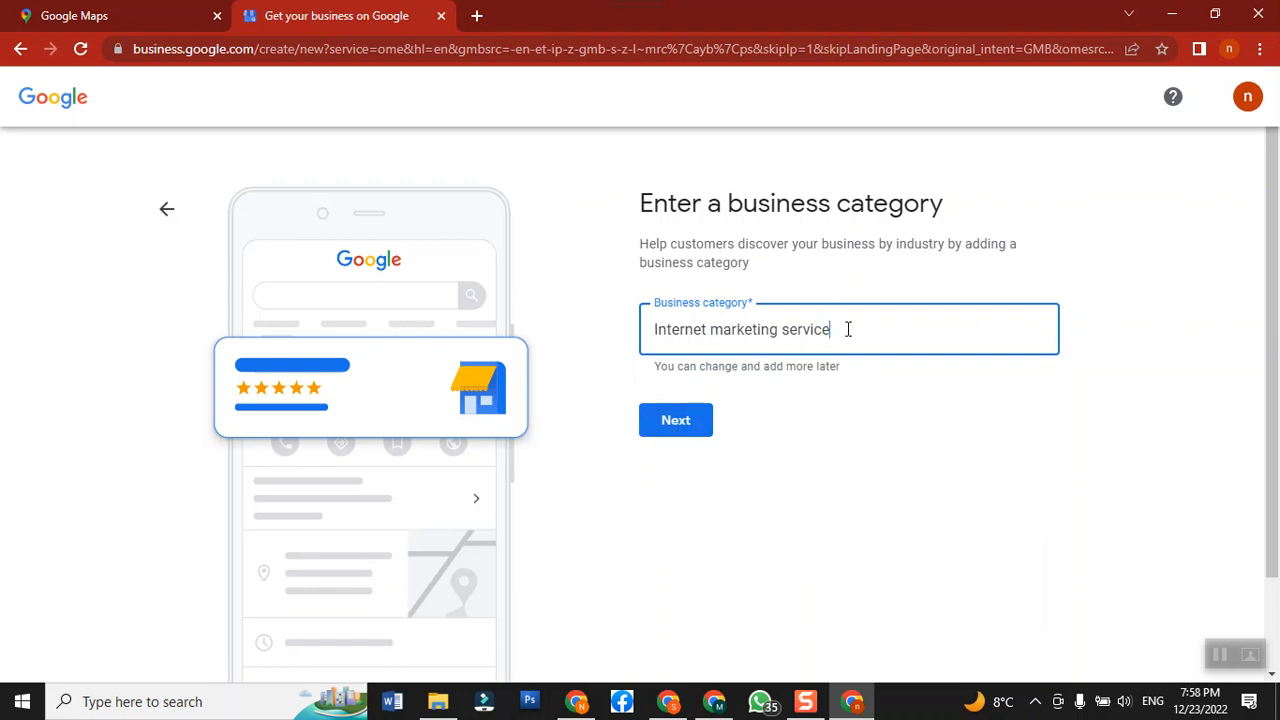
left_click(686, 430)
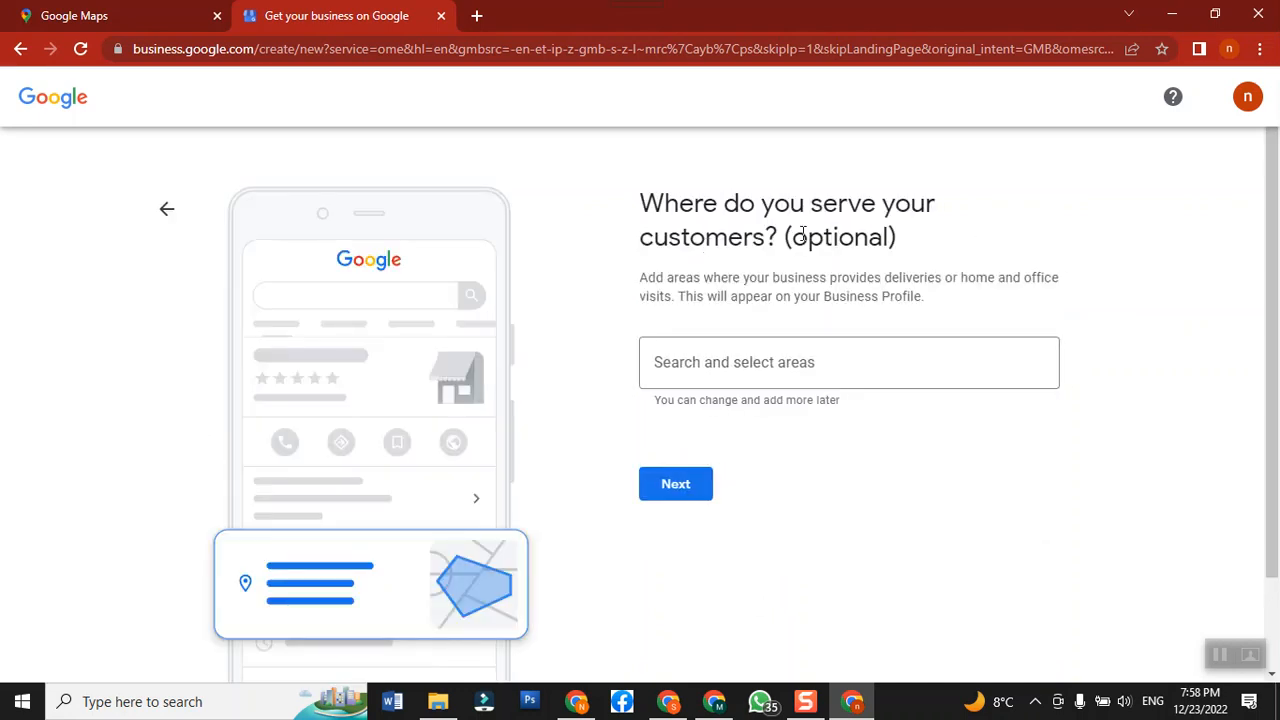
- Search the service areas box for 'Lahore' and add Lahore, Pakistan
left_click(709, 375)
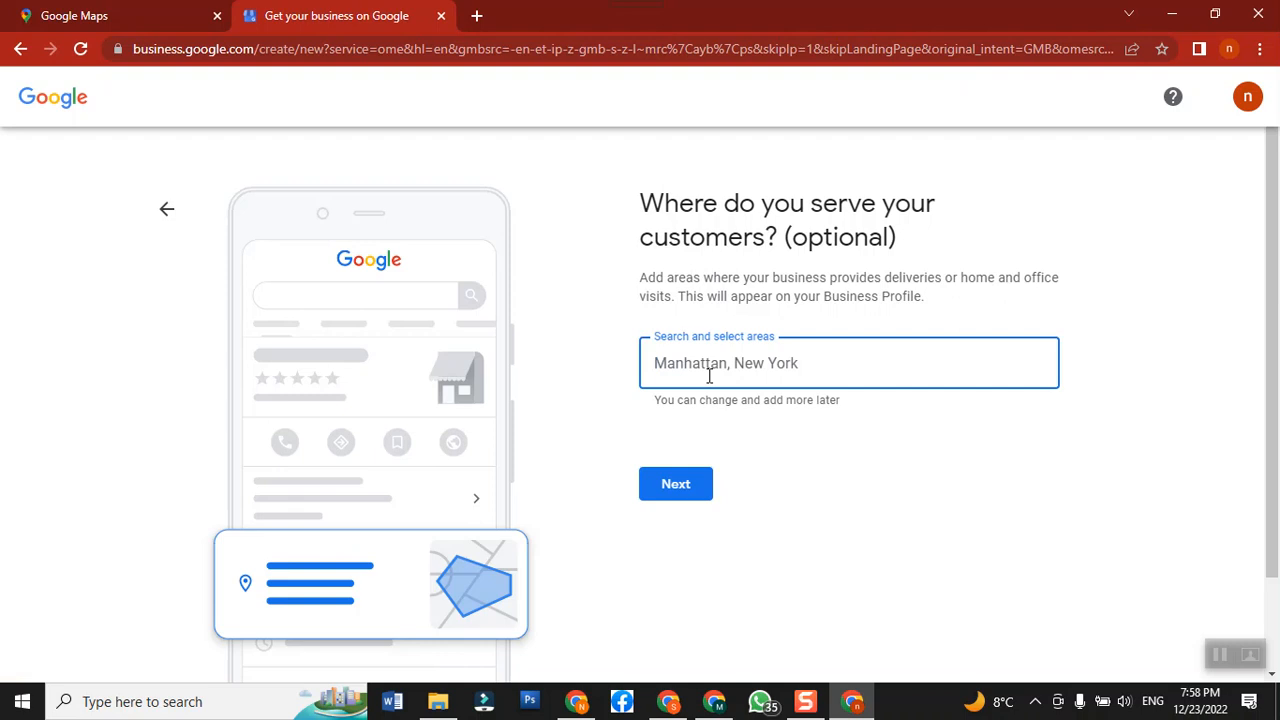
type("LAh")
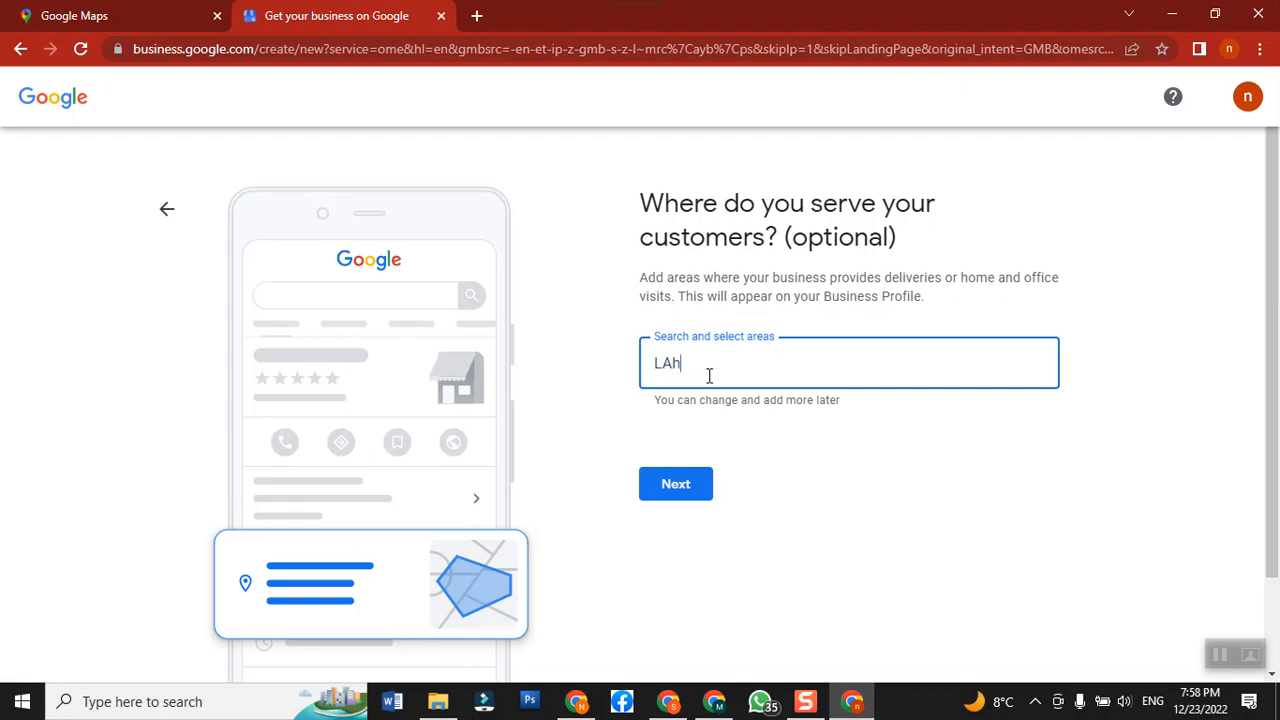
key("BackSpace")
key("BackSpace")
type("ahore")
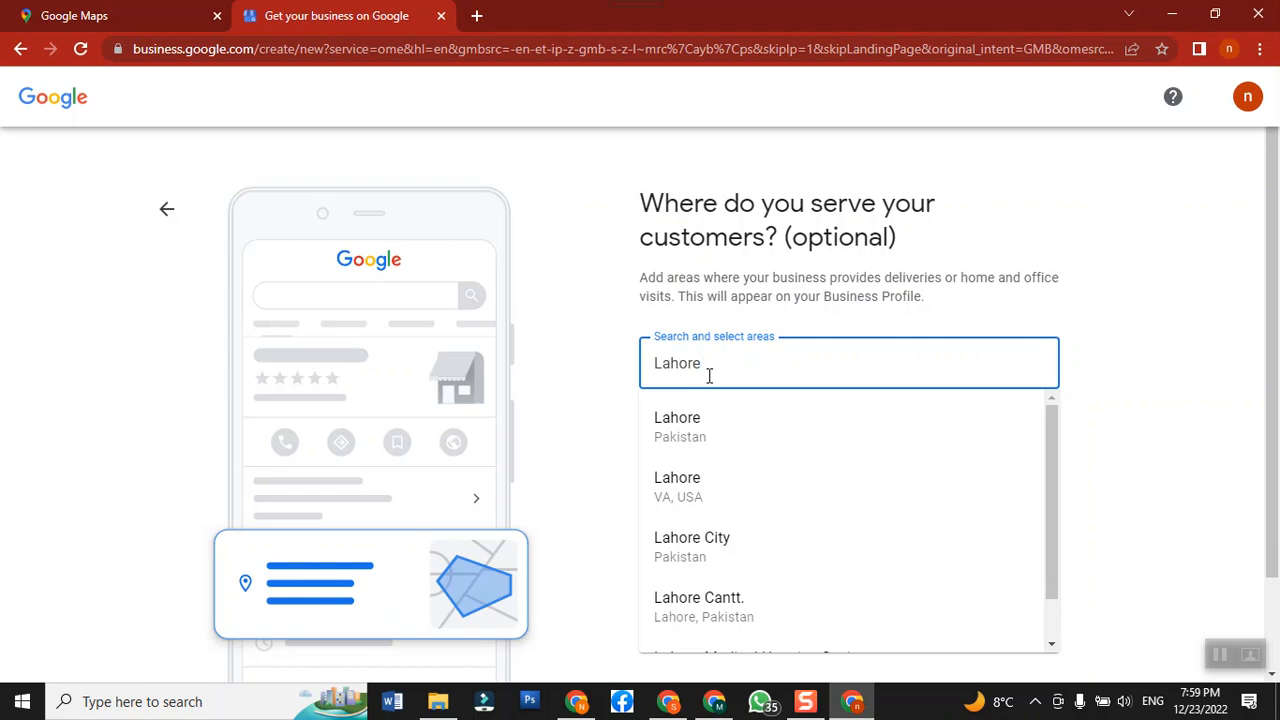
left_click(701, 421)
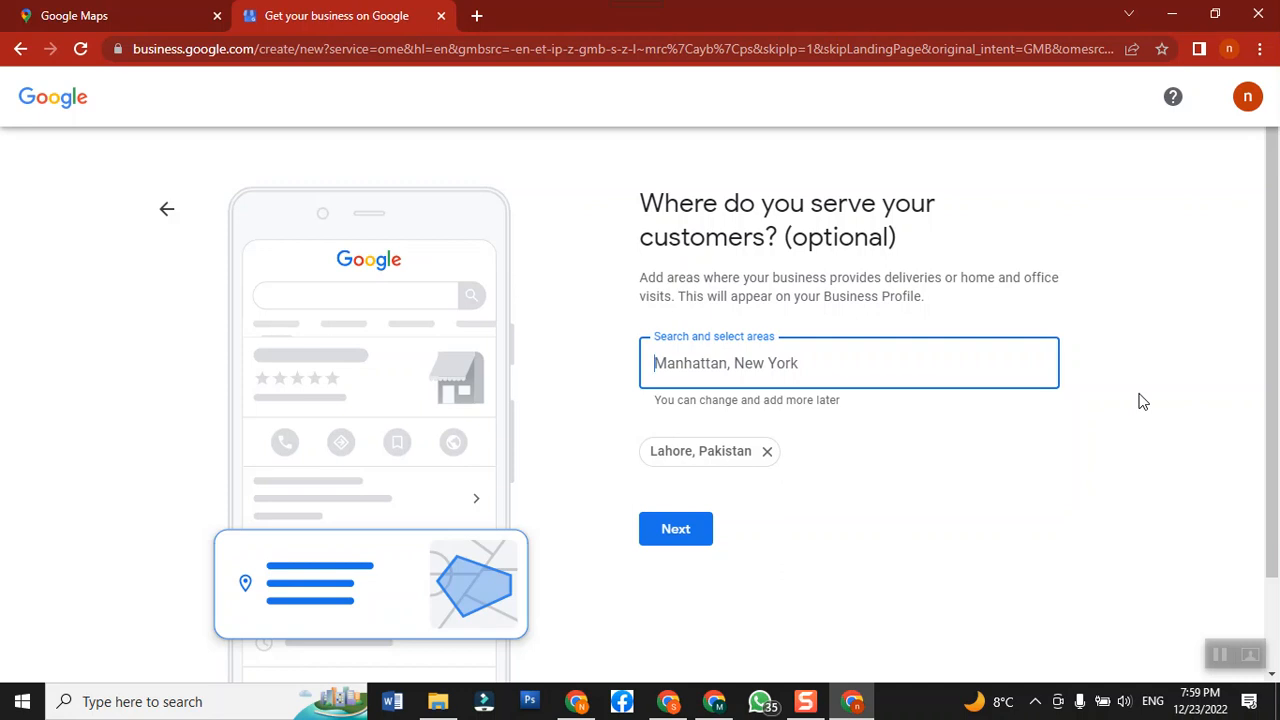
- Add Johar Town and Upper Mall, Lahore as further service areas, then continue
type("johar")
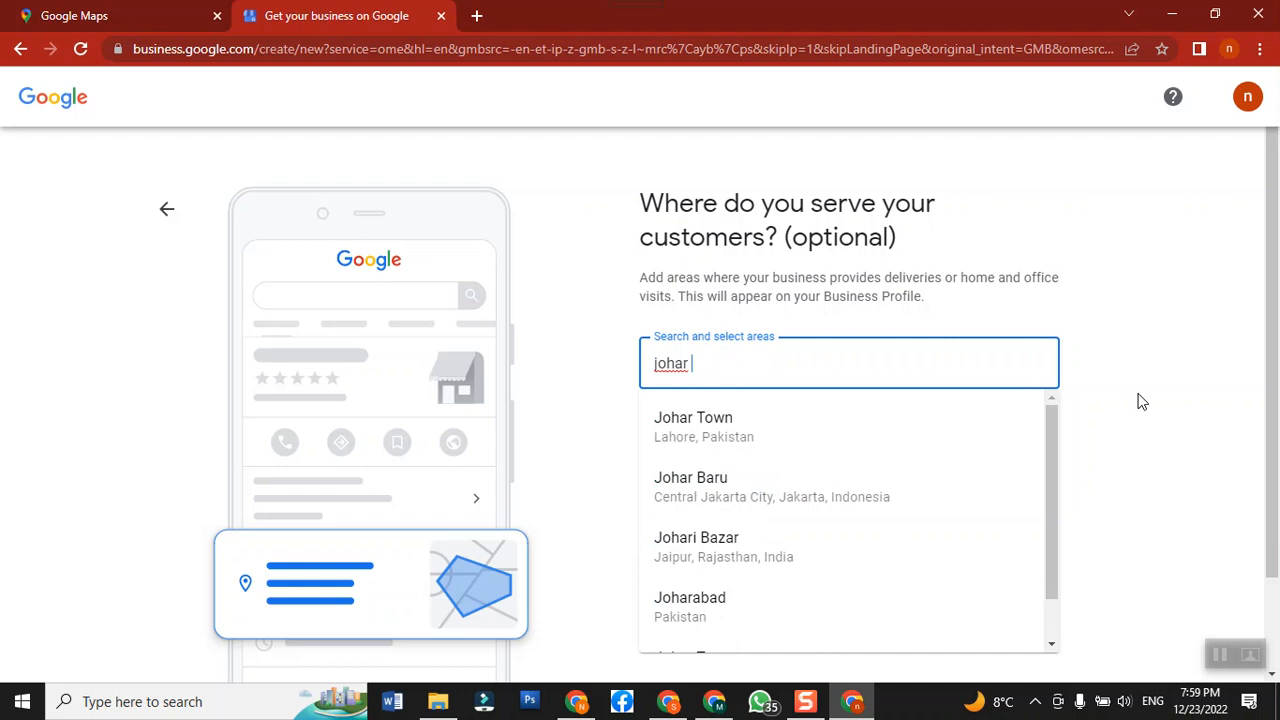
left_click(666, 426)
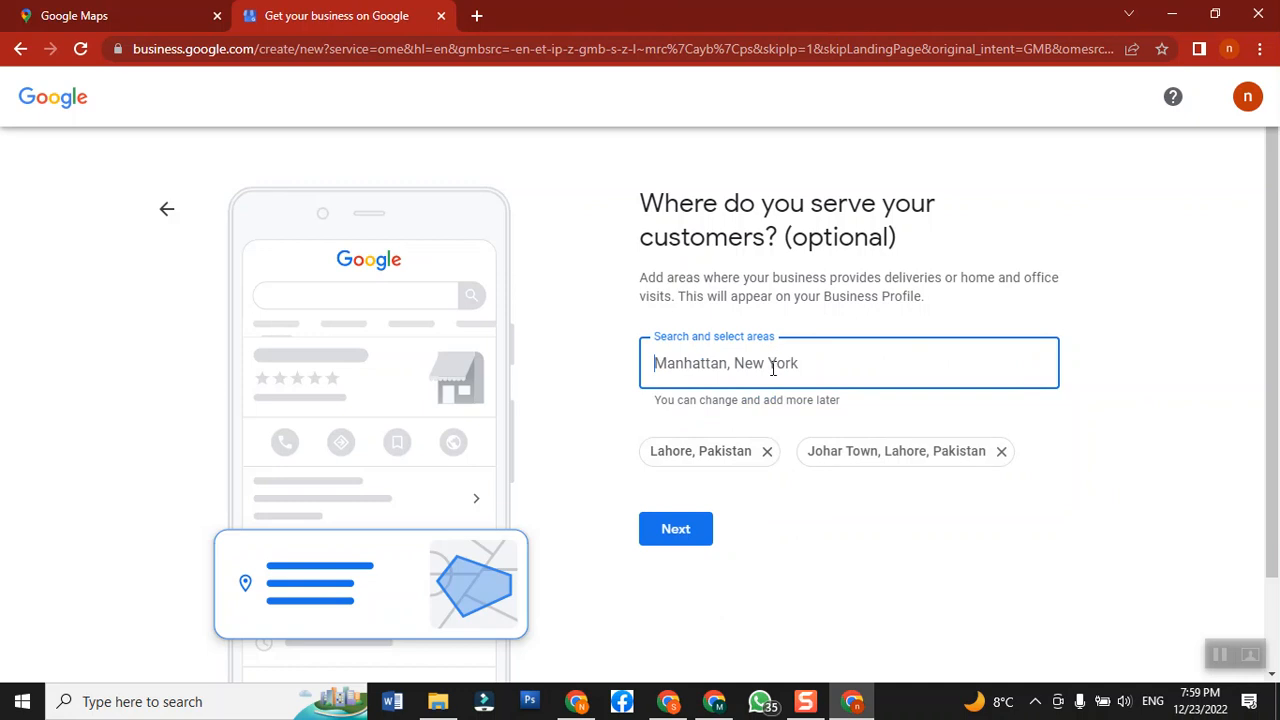
type("lower")
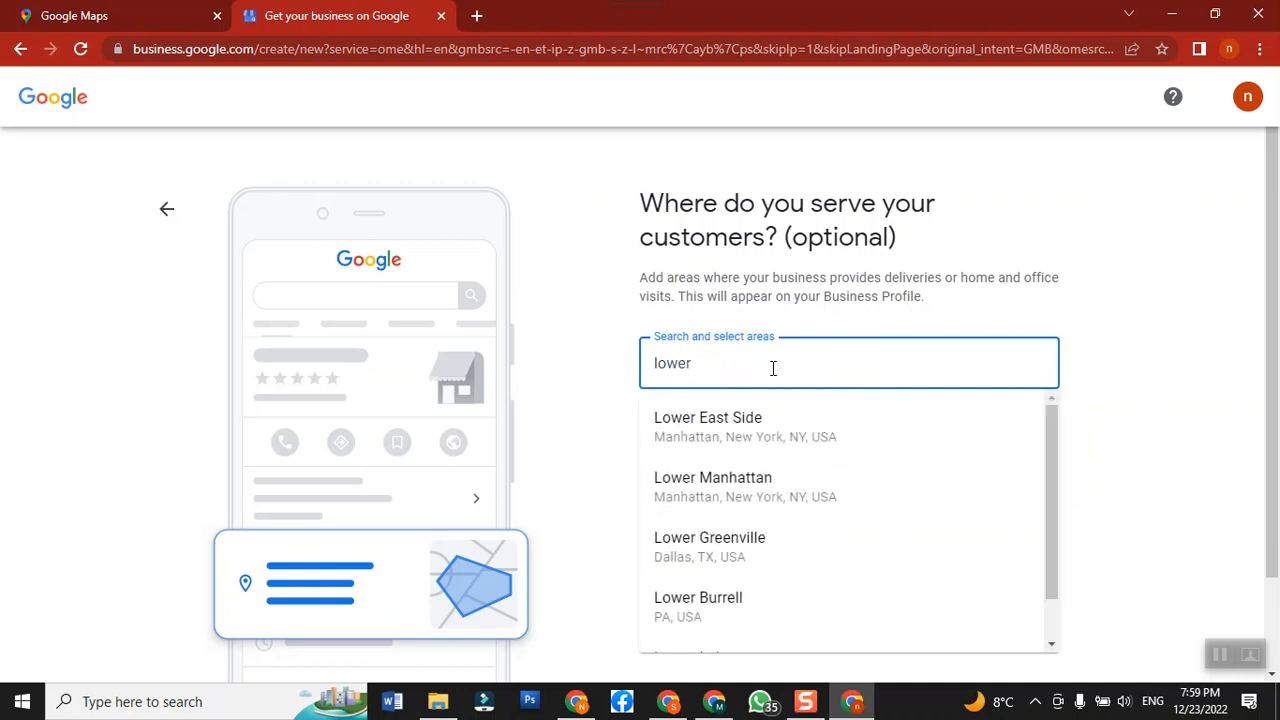
type(" mall")
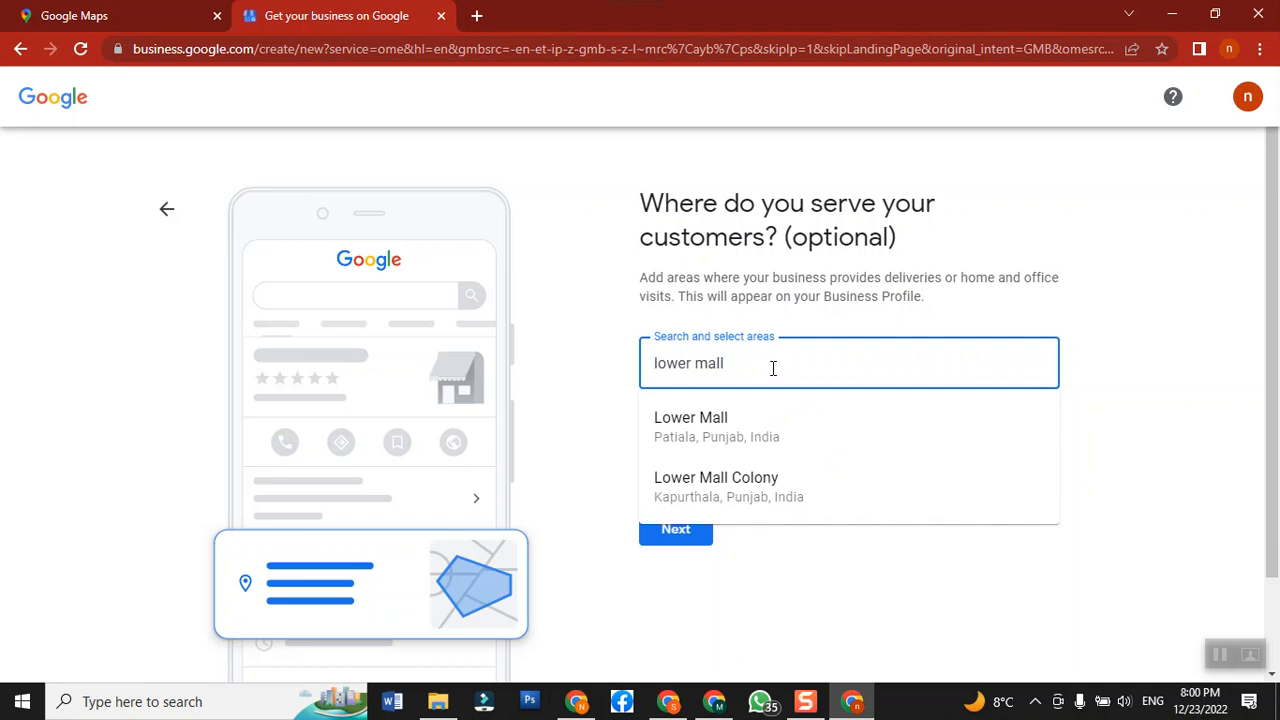
type("lahore")
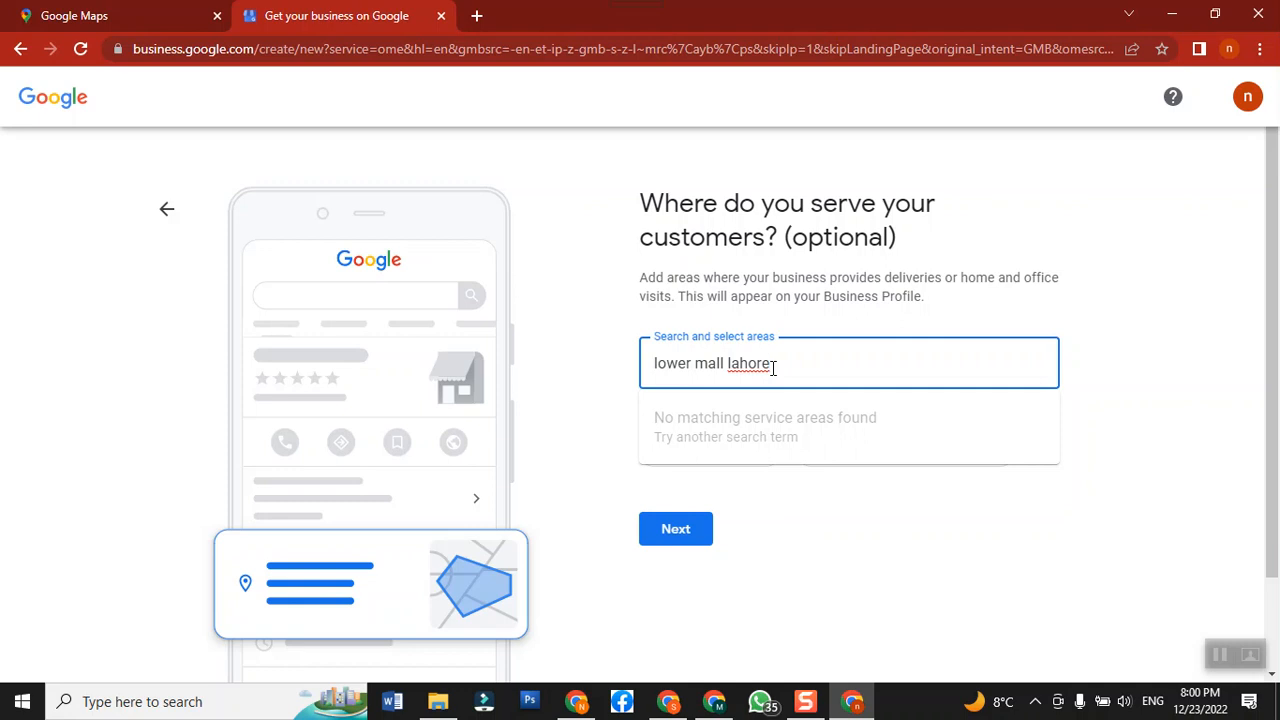
key("BackSpace")
key("BackSpace")
key("BackSpace")
key("BackSpace")
key("BackSpace")
key("BackSpace")
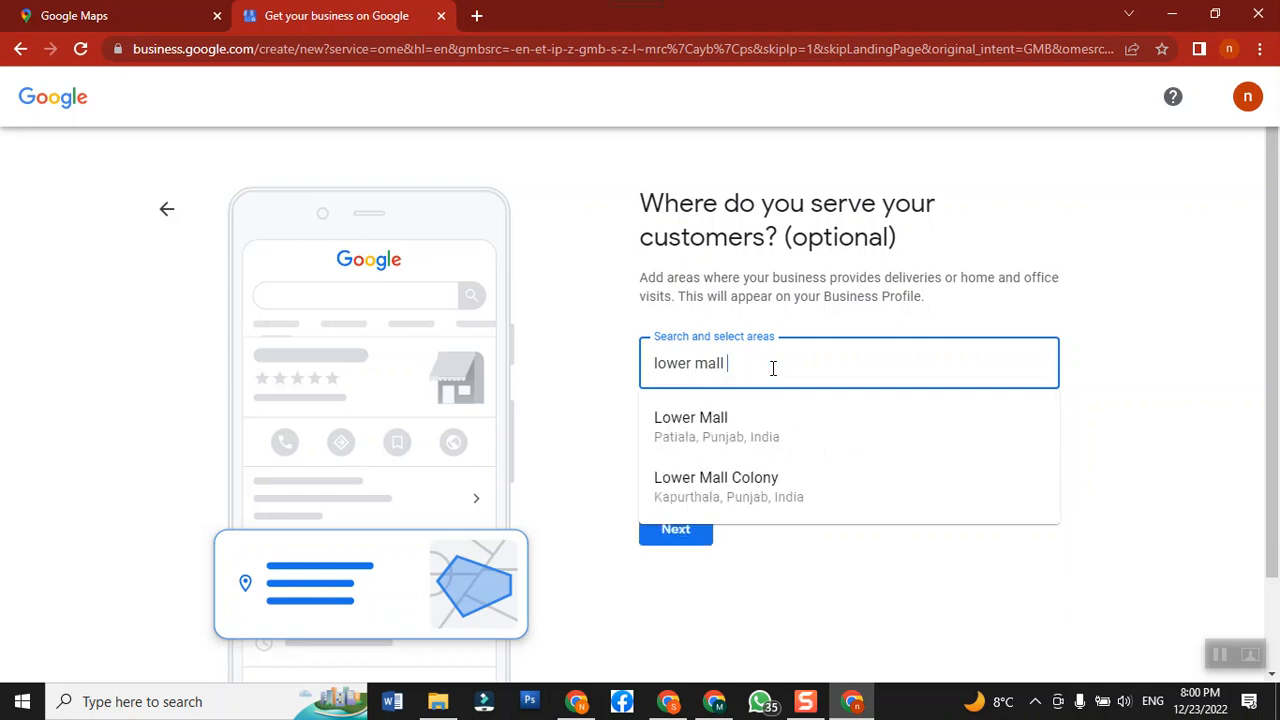
key("BackSpace")
key("BackSpace")
key("BackSpace")
key("BackSpace")
key("BackSpace")
key("BackSpace")
key("BackSpace")
key("BackSpace")
key("BackSpace")
key("BackSpace")
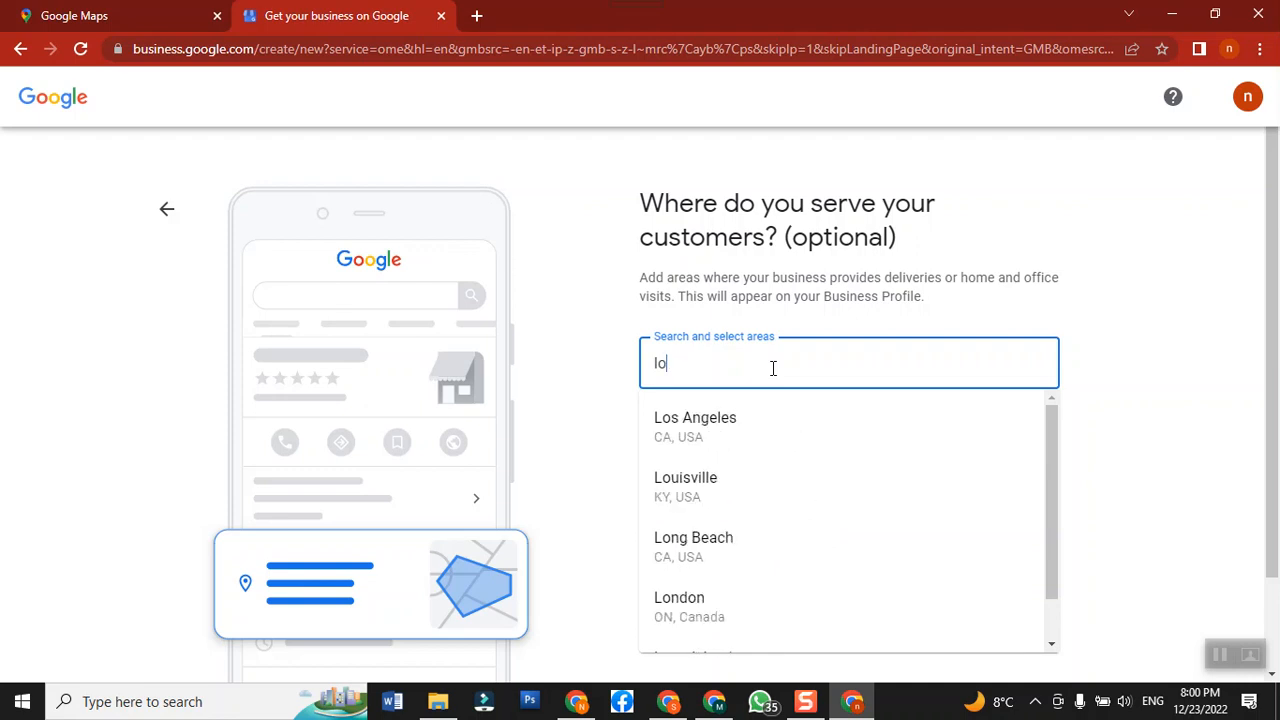
type("u")
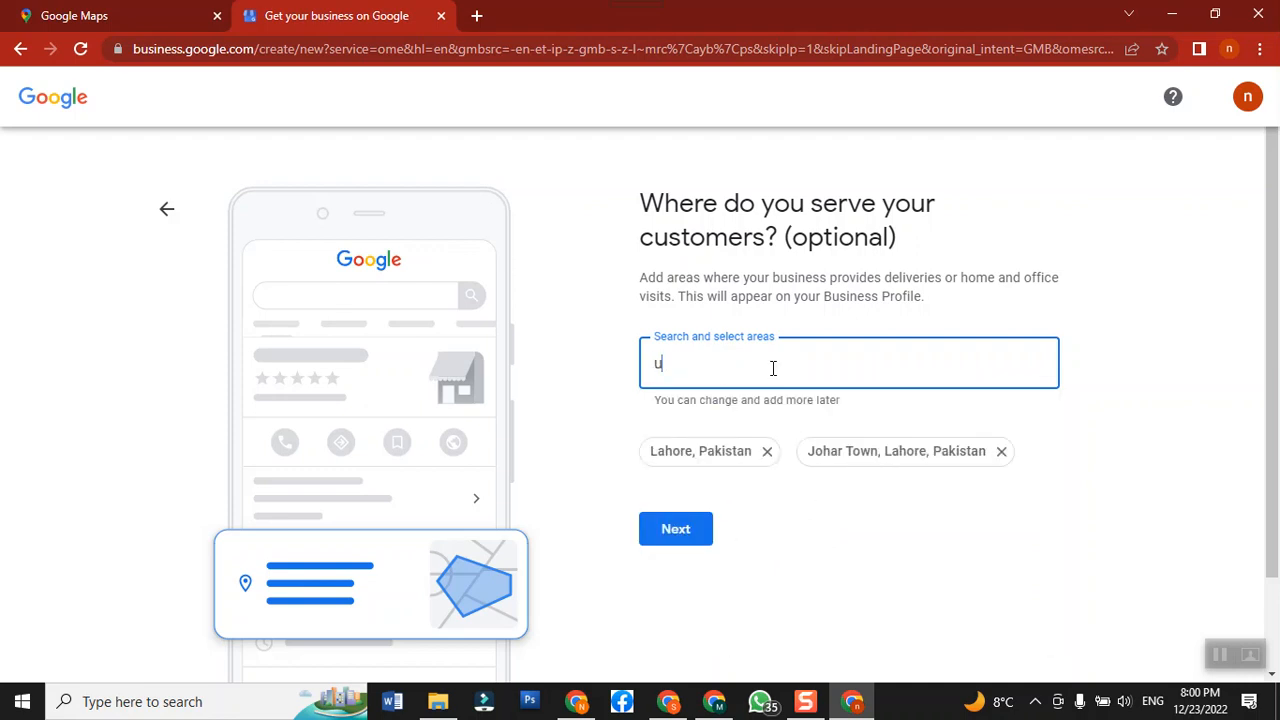
type("pper mall")
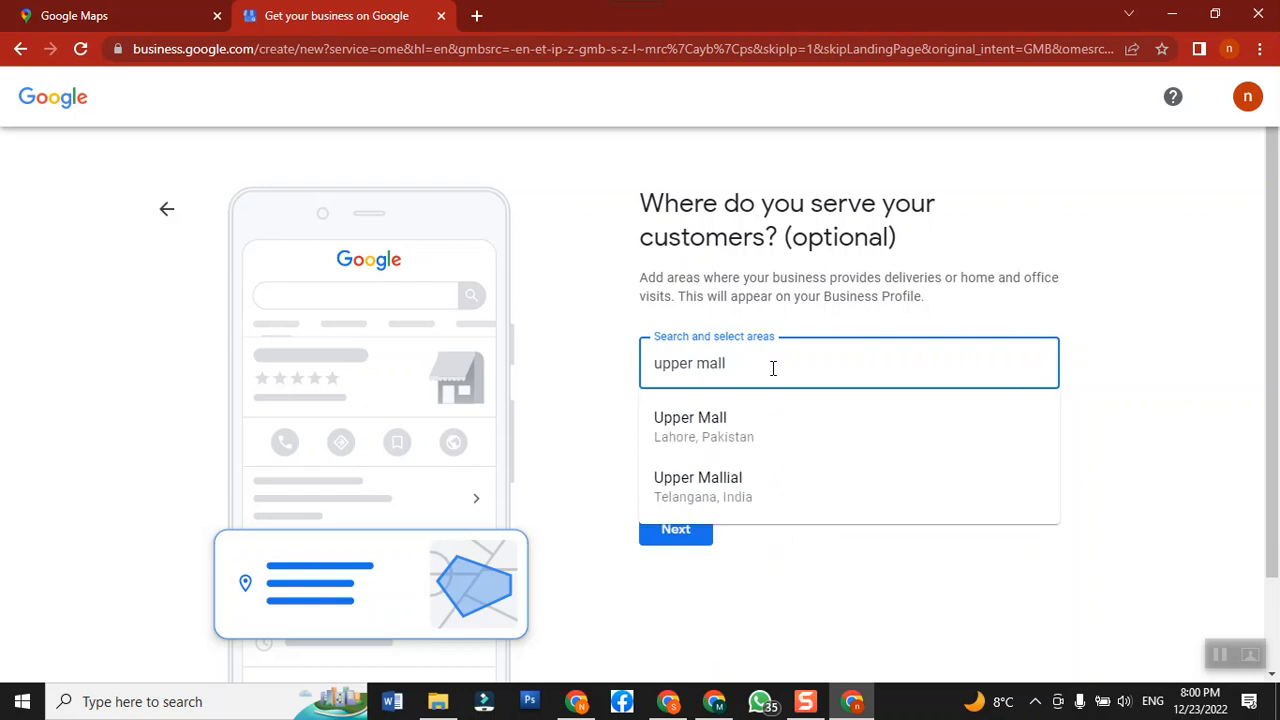
left_click(686, 447)
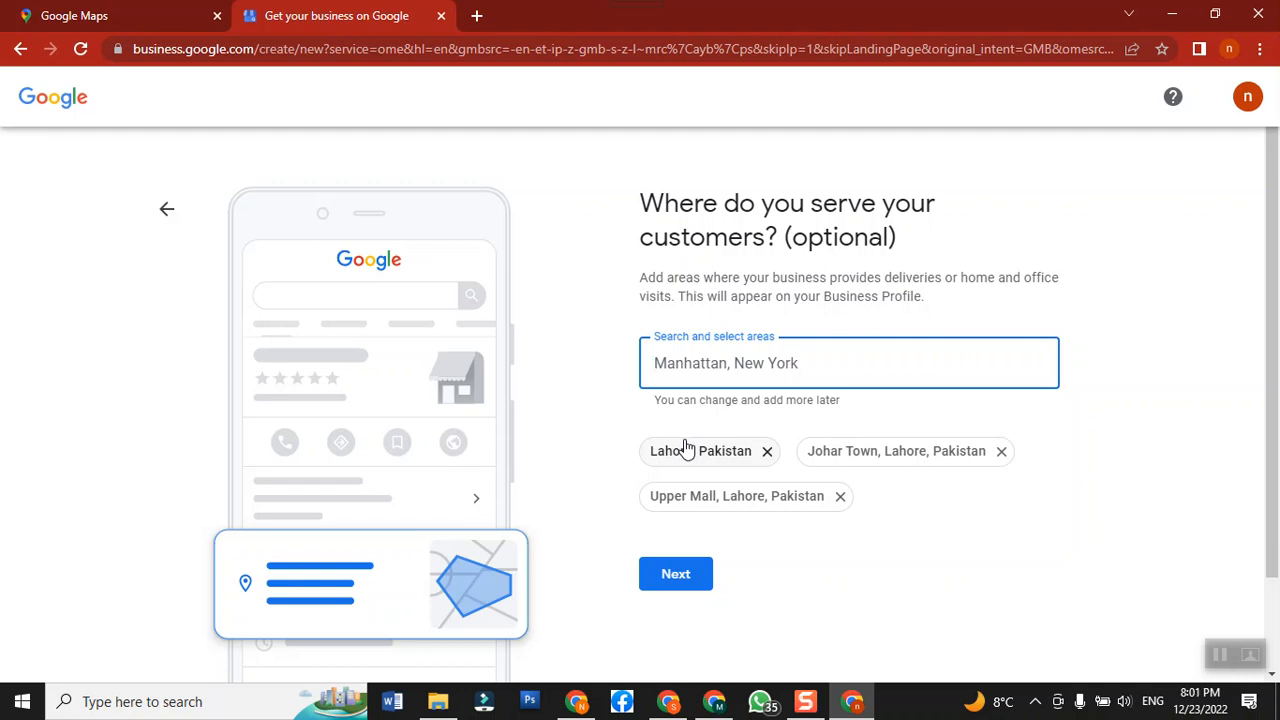
left_click(674, 578)
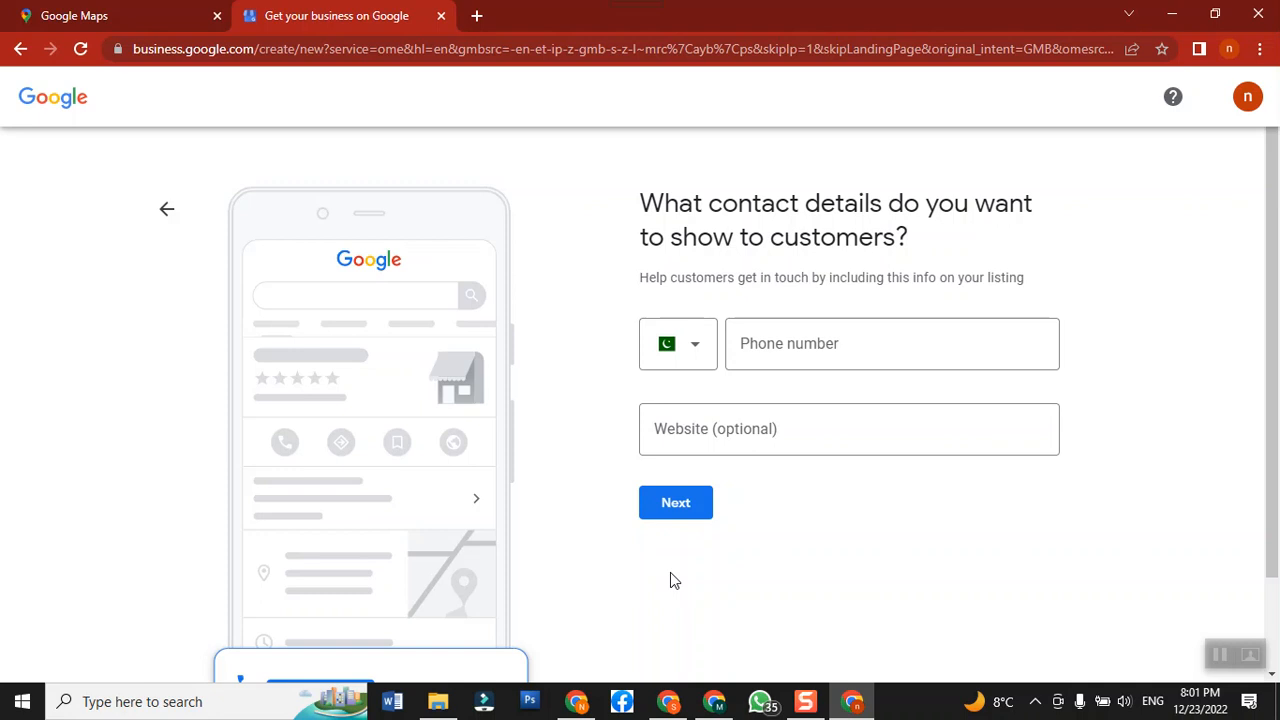
- Fill in the business phone number and submit the contact details
left_click(856, 347)
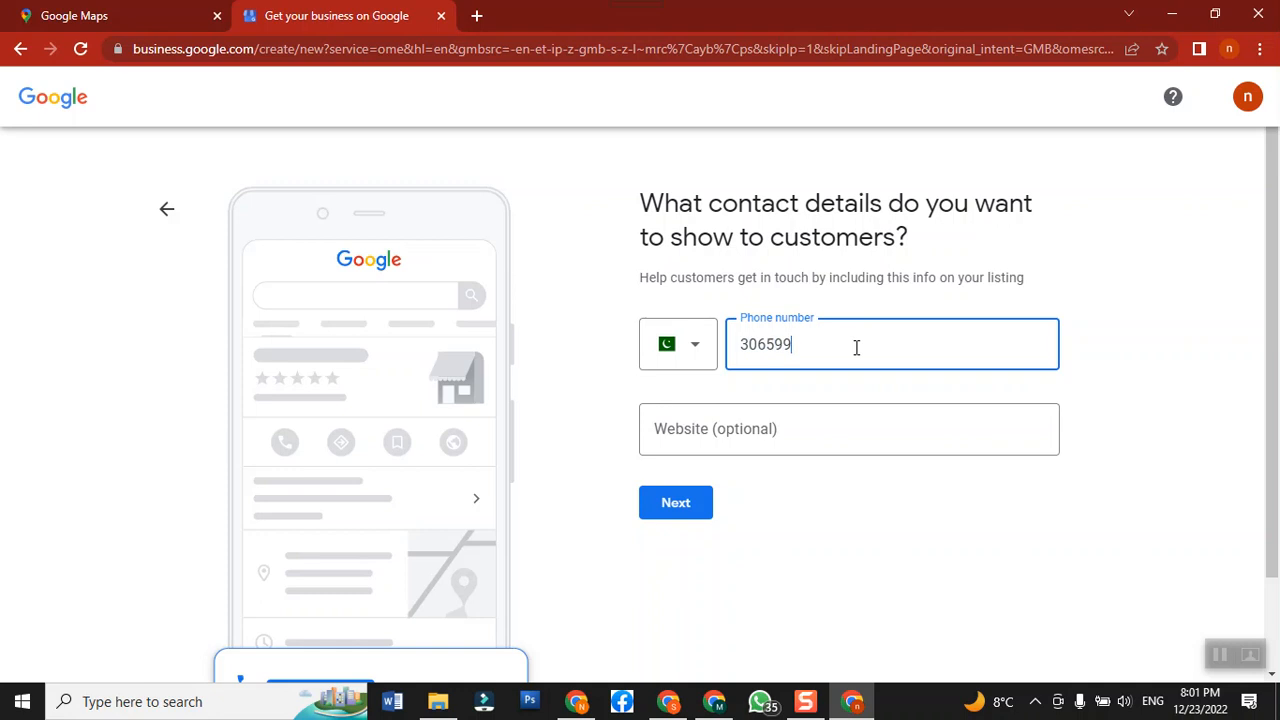
left_click(691, 503)
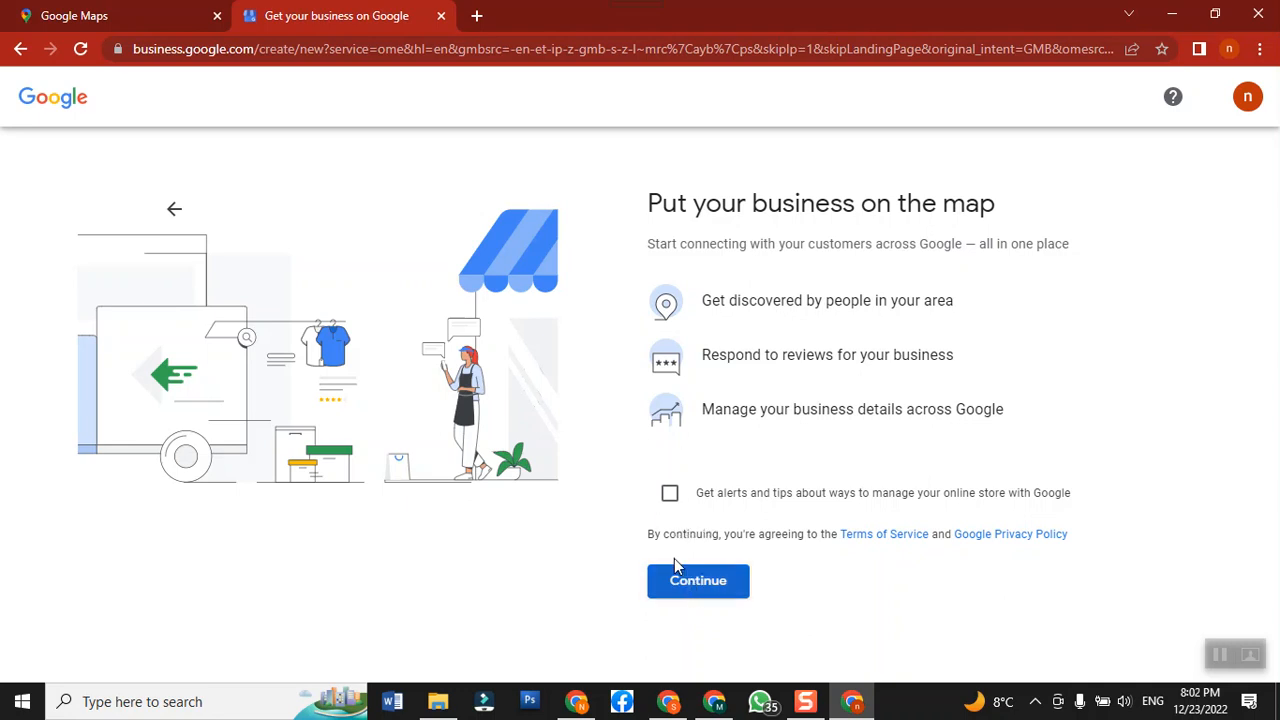
- Opt into alerts and tips, then fill in and submit the Lahore mailing address
left_click(670, 494)
left_click(687, 591)
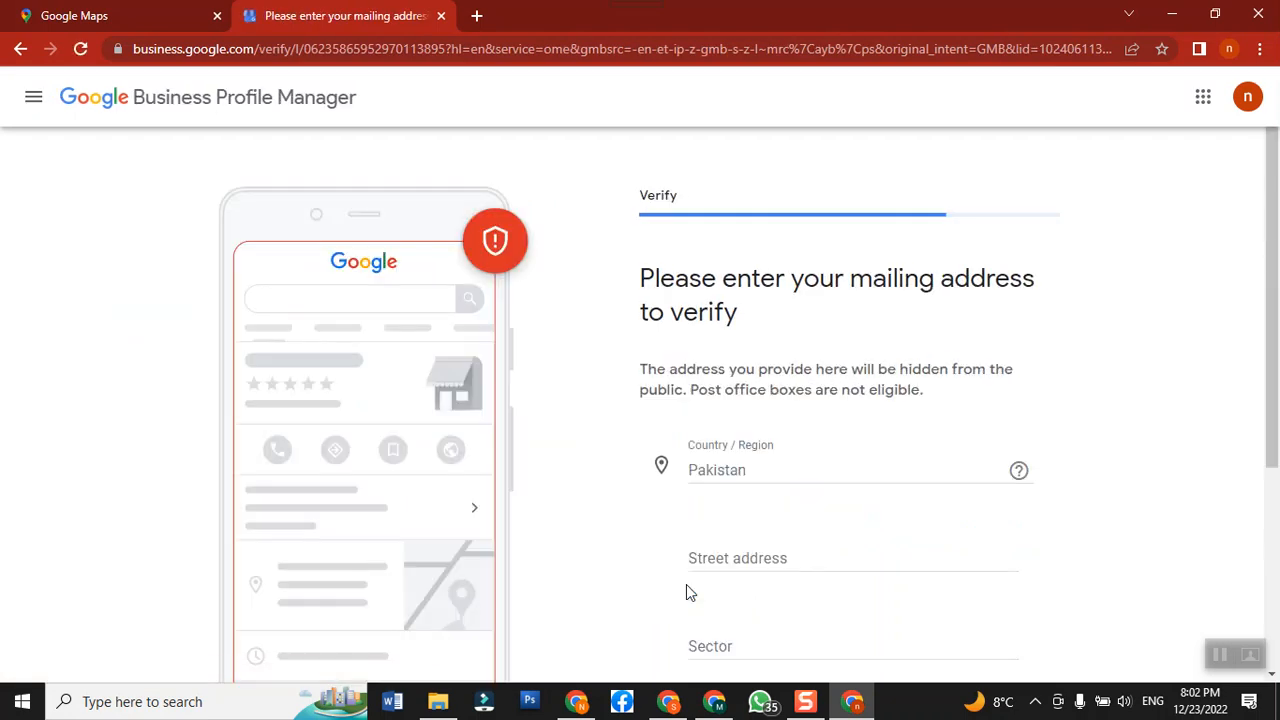
scroll(709, 583, "down", 3)
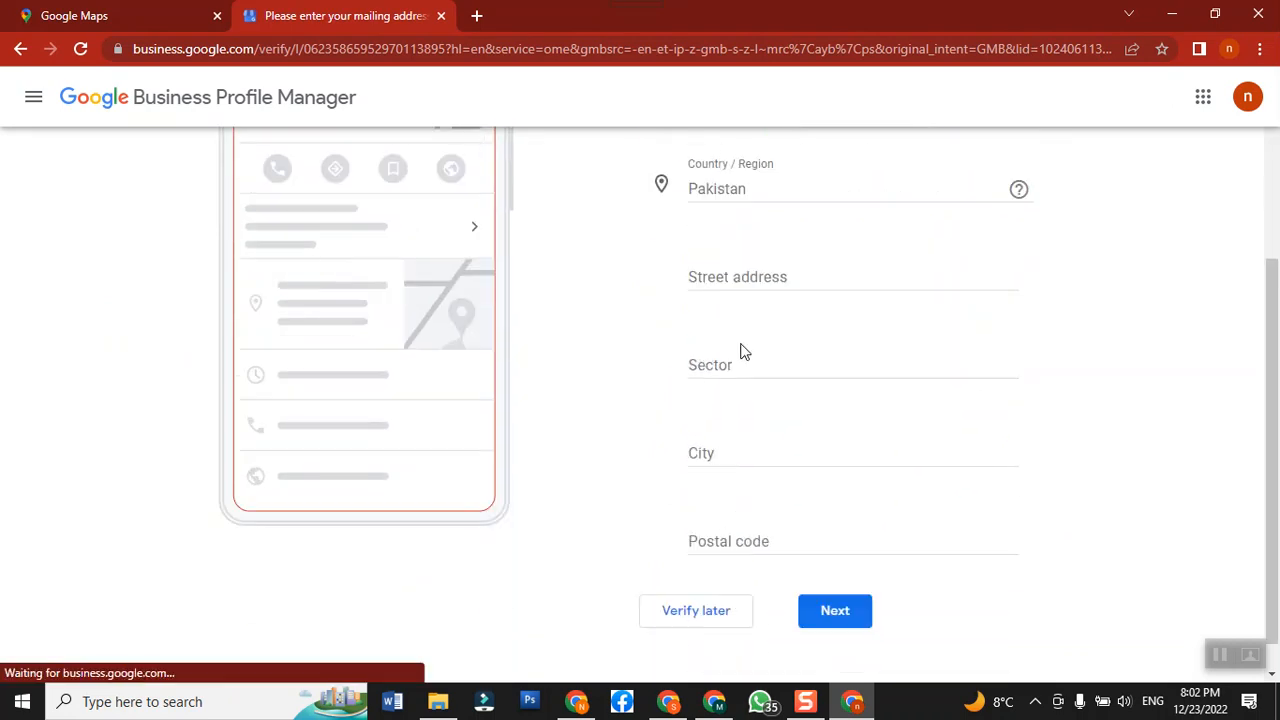
left_click(768, 269)
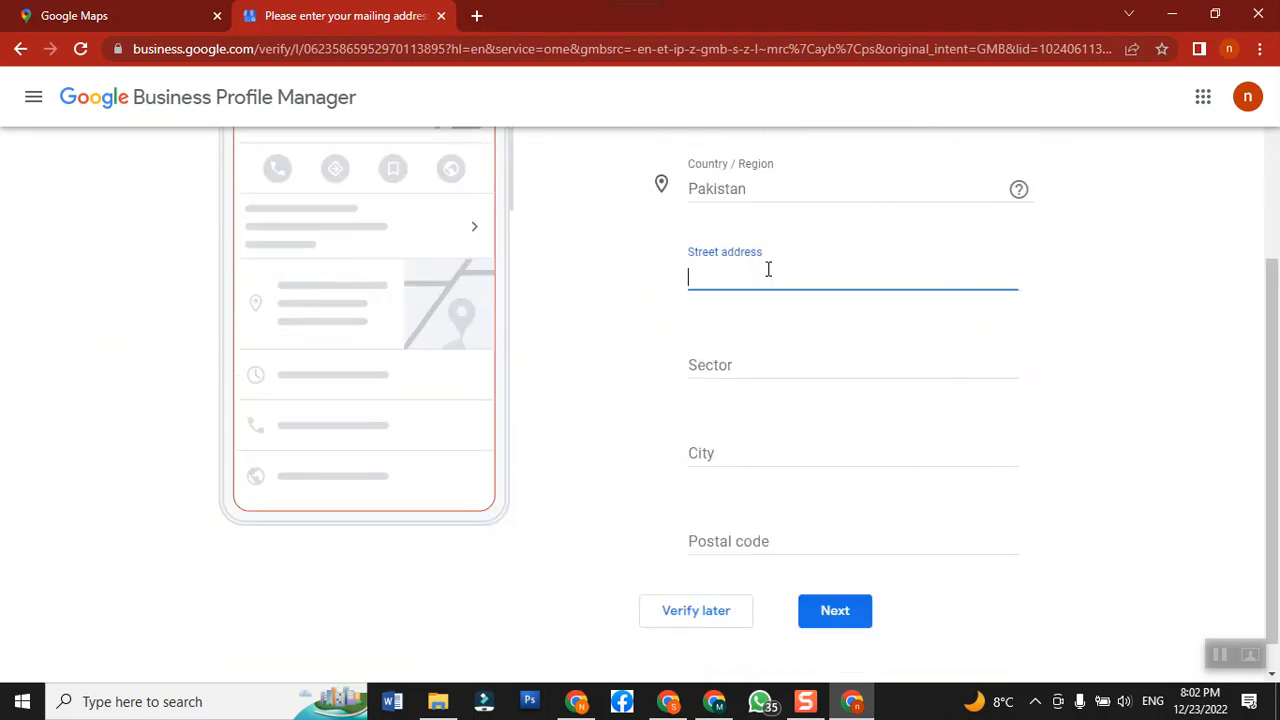
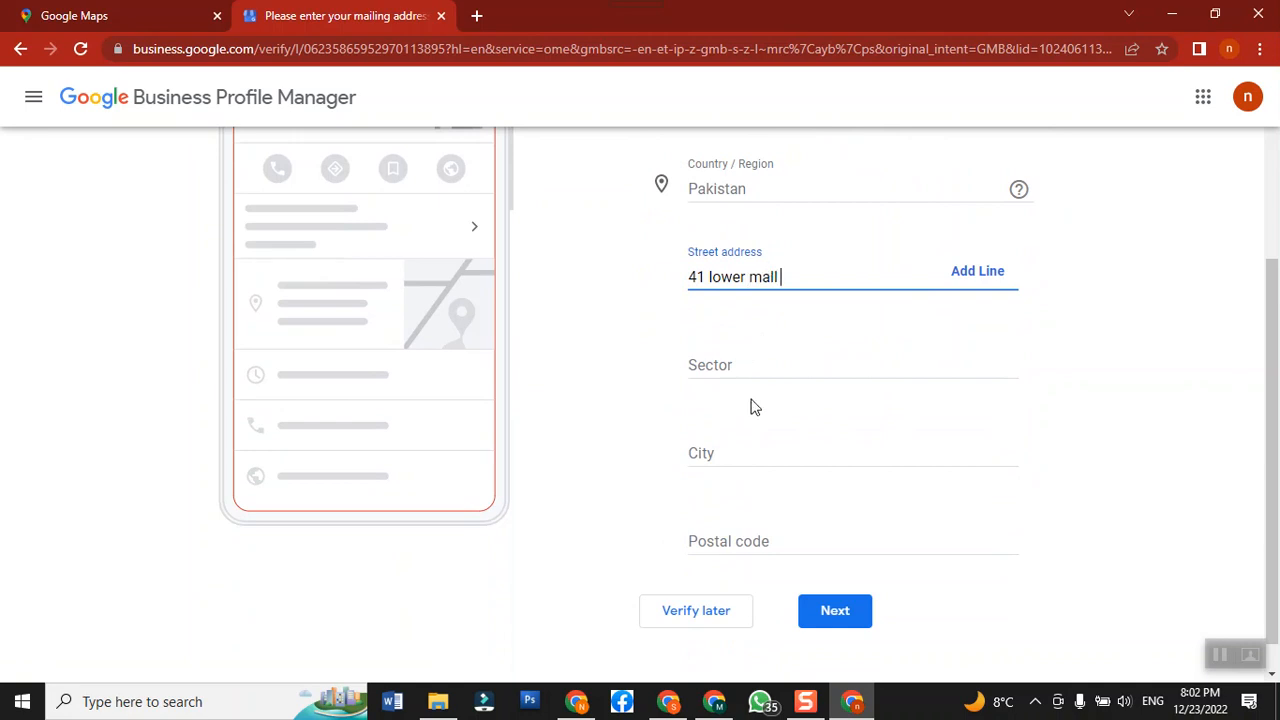
left_click(762, 448)
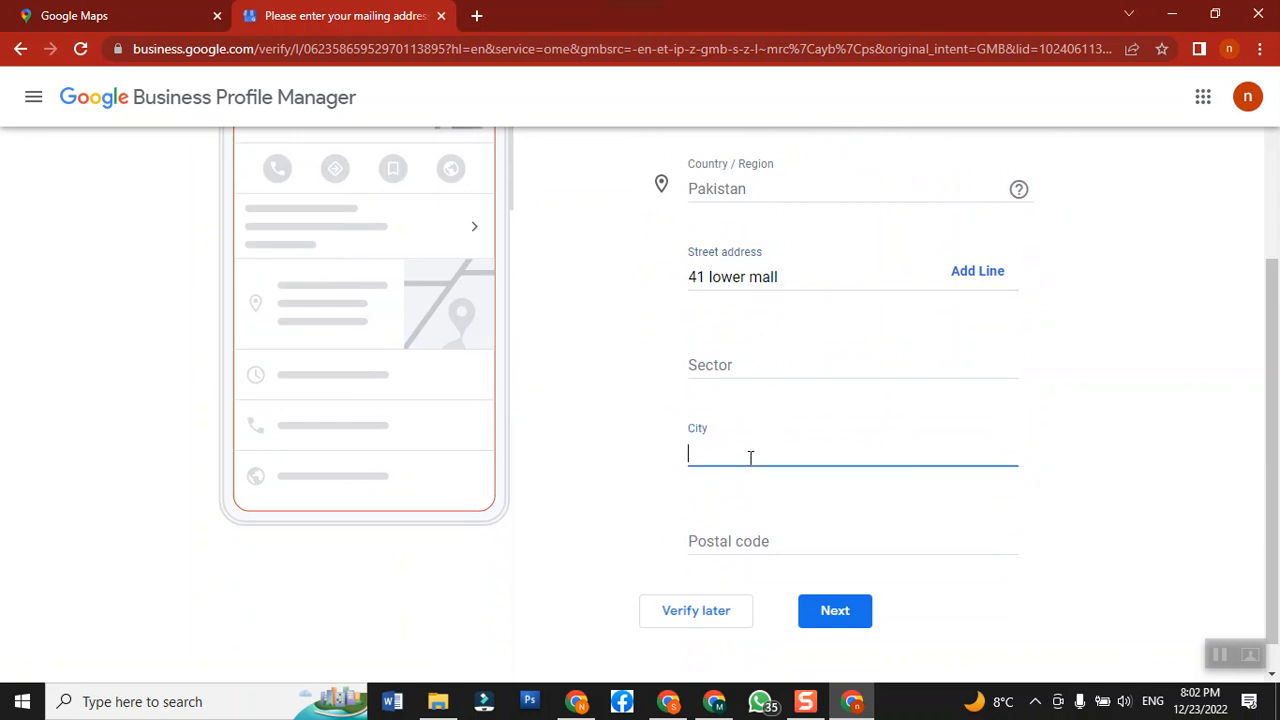
type("lahore")
left_click(730, 551)
type("54000")
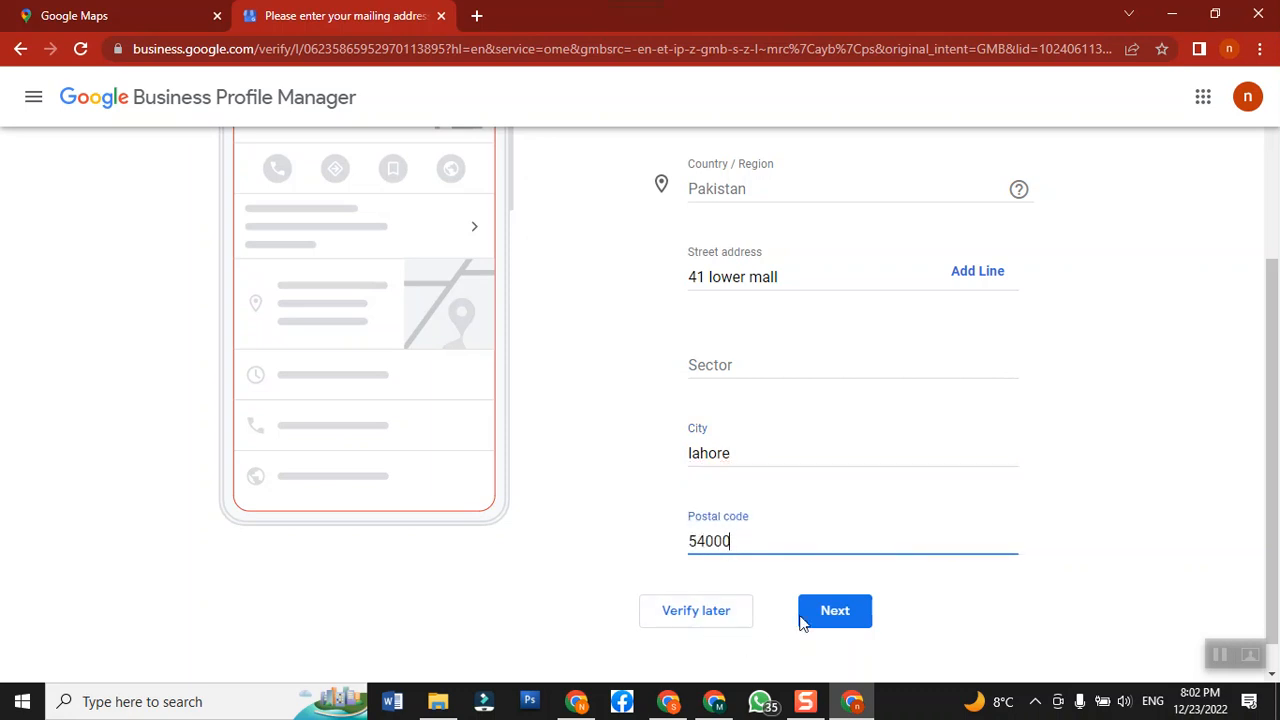
left_click(838, 614)
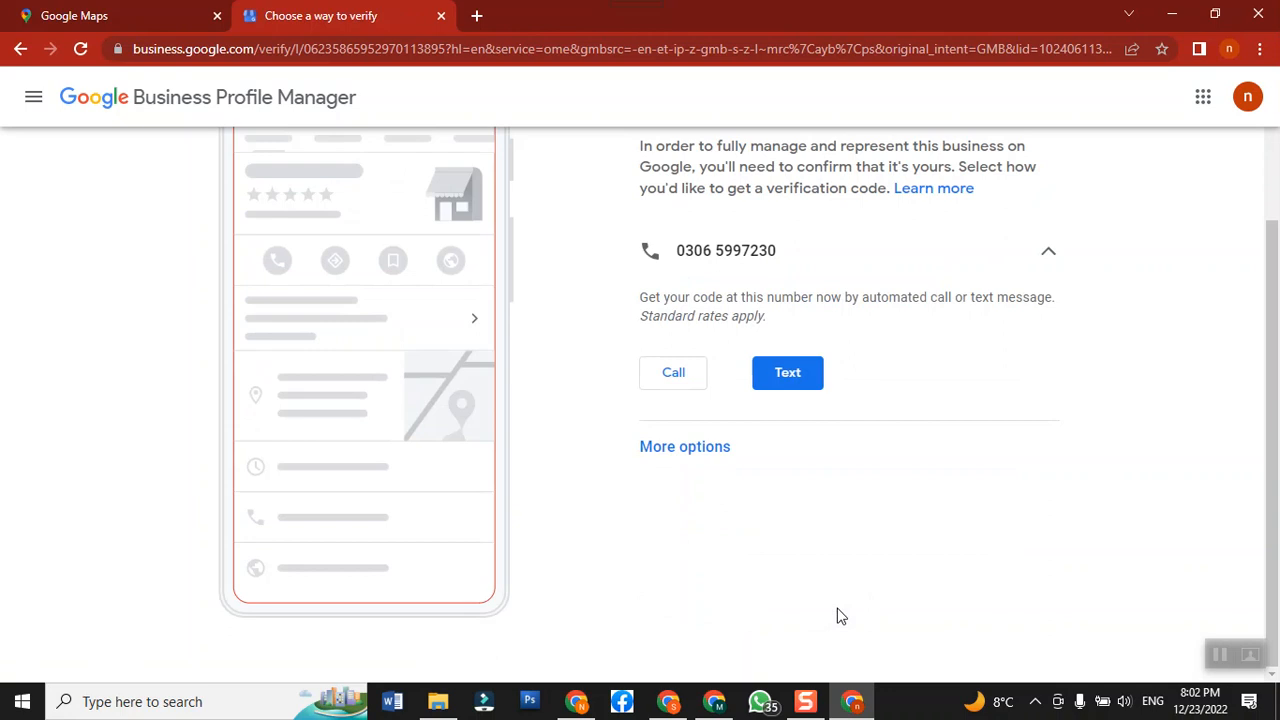
- Request the verification code by text message, then ask for the text again
left_click(776, 374)
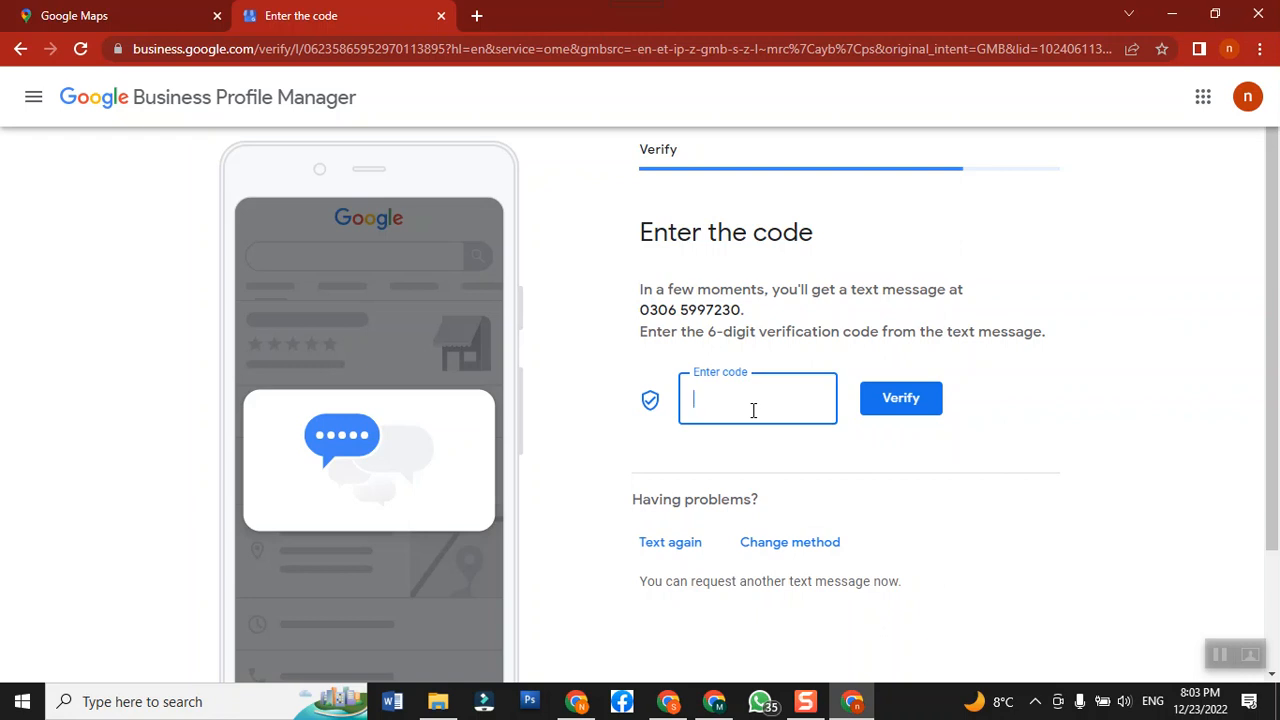
left_click(670, 552)
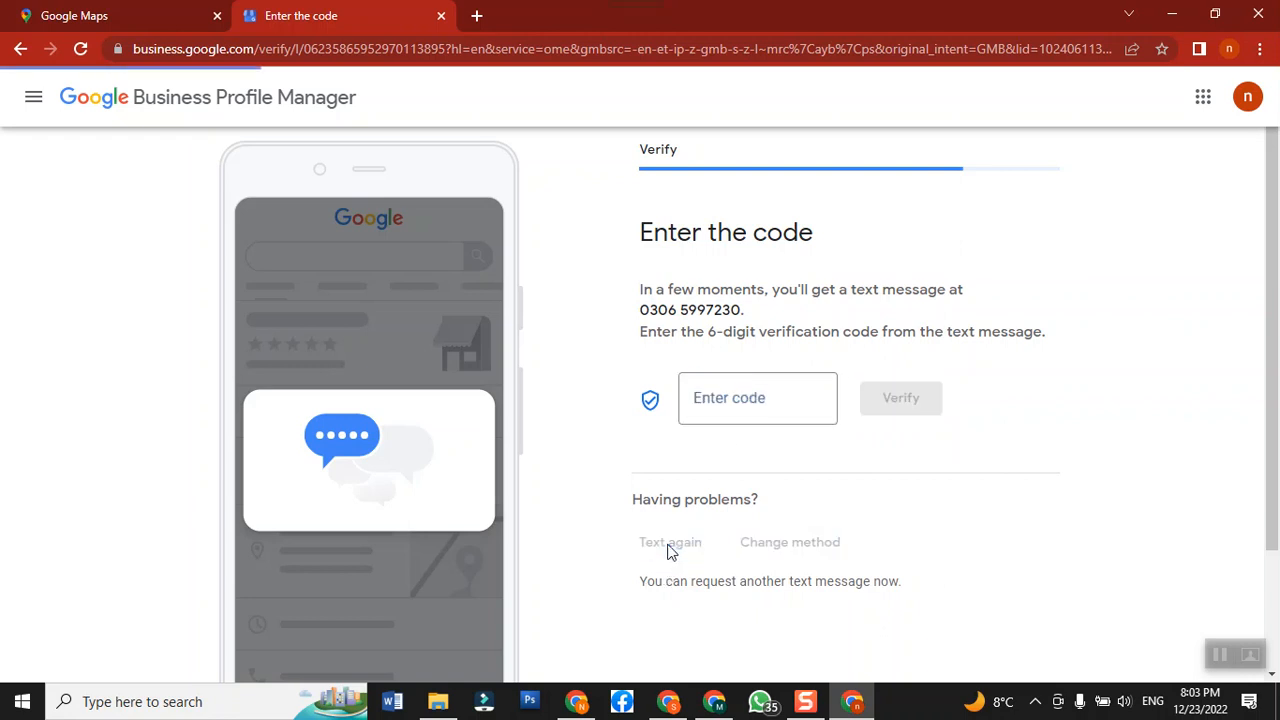
left_click(763, 404)
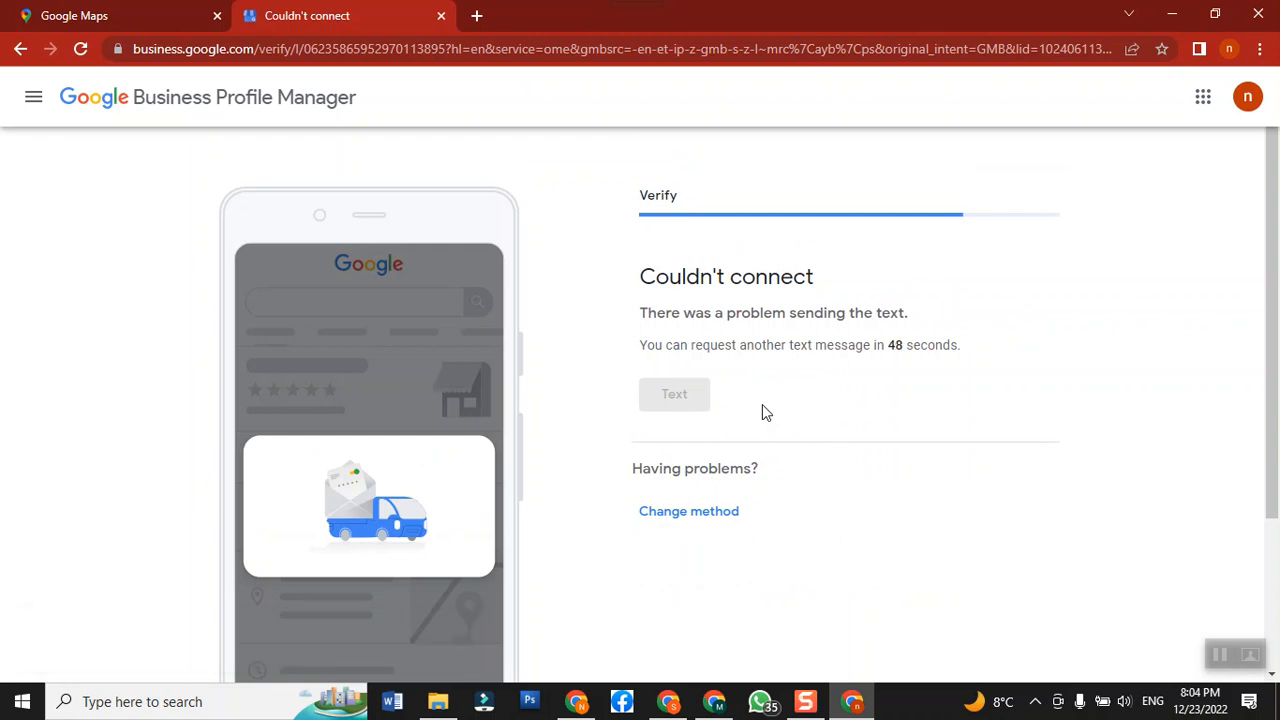
- Go back and re-enter the street, city (Lahore) and postal code, then submit the address
left_click(689, 512)
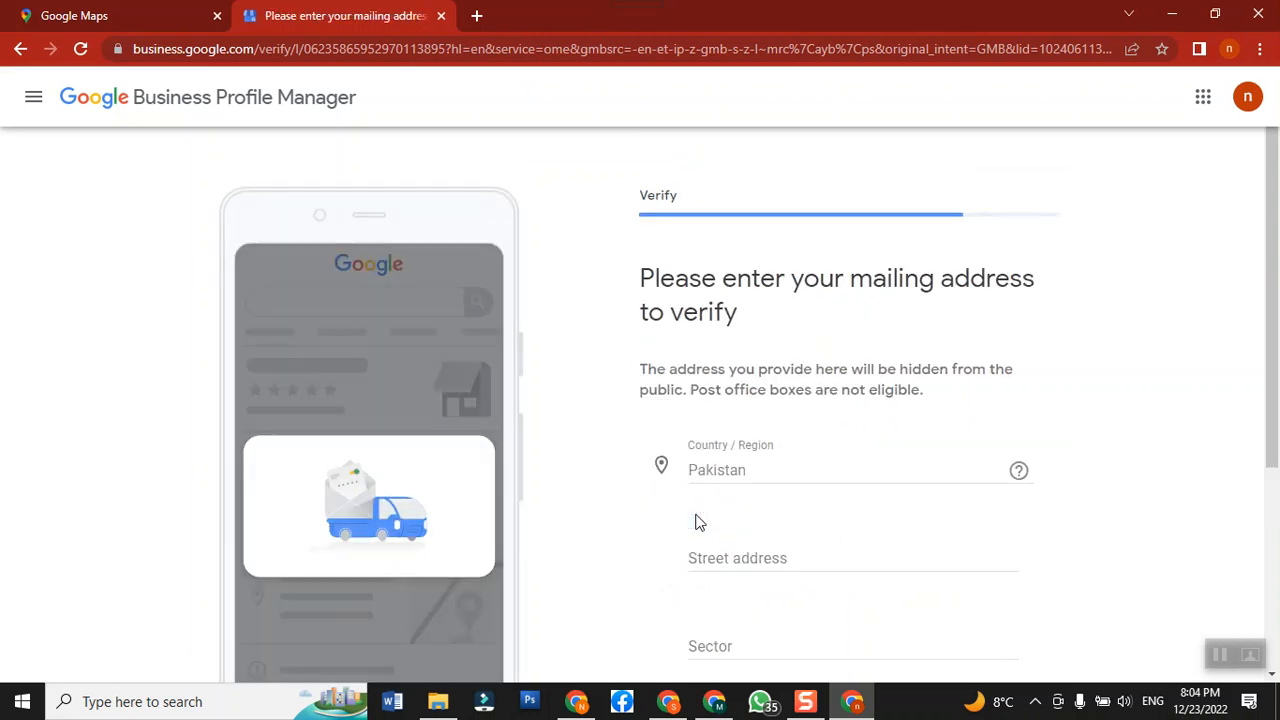
scroll(855, 481, "down", 2)
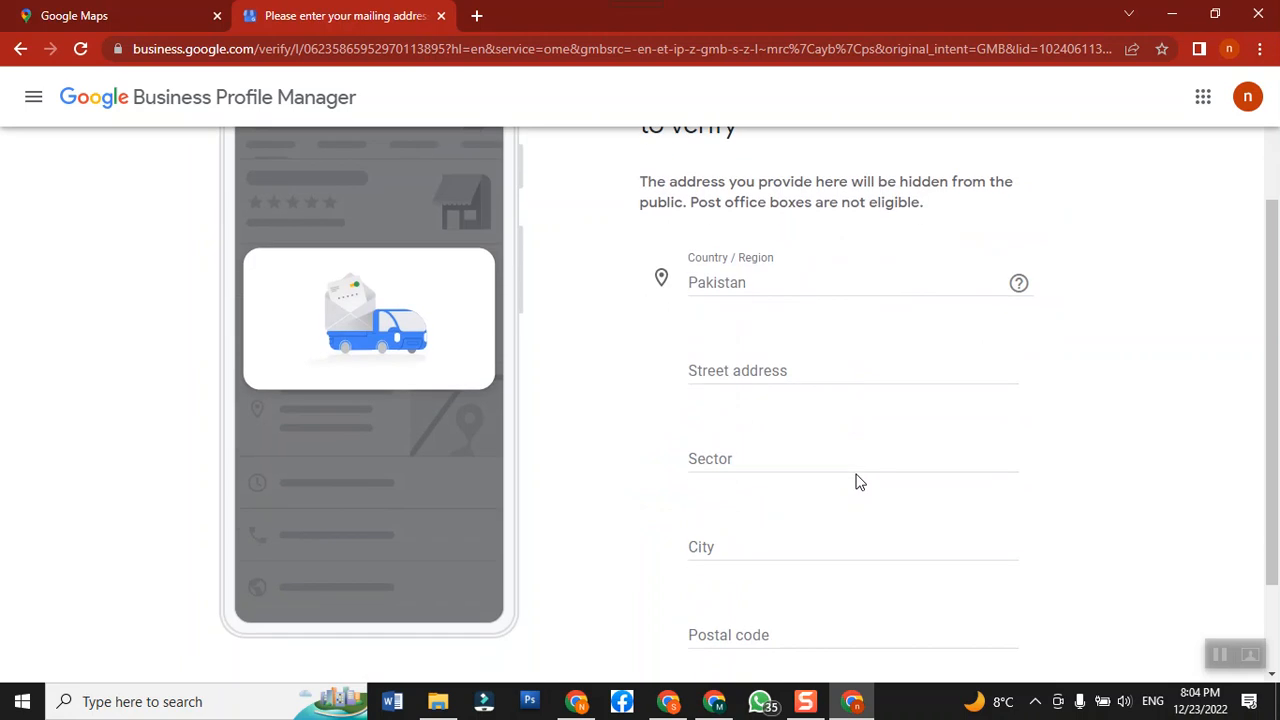
left_click(793, 374)
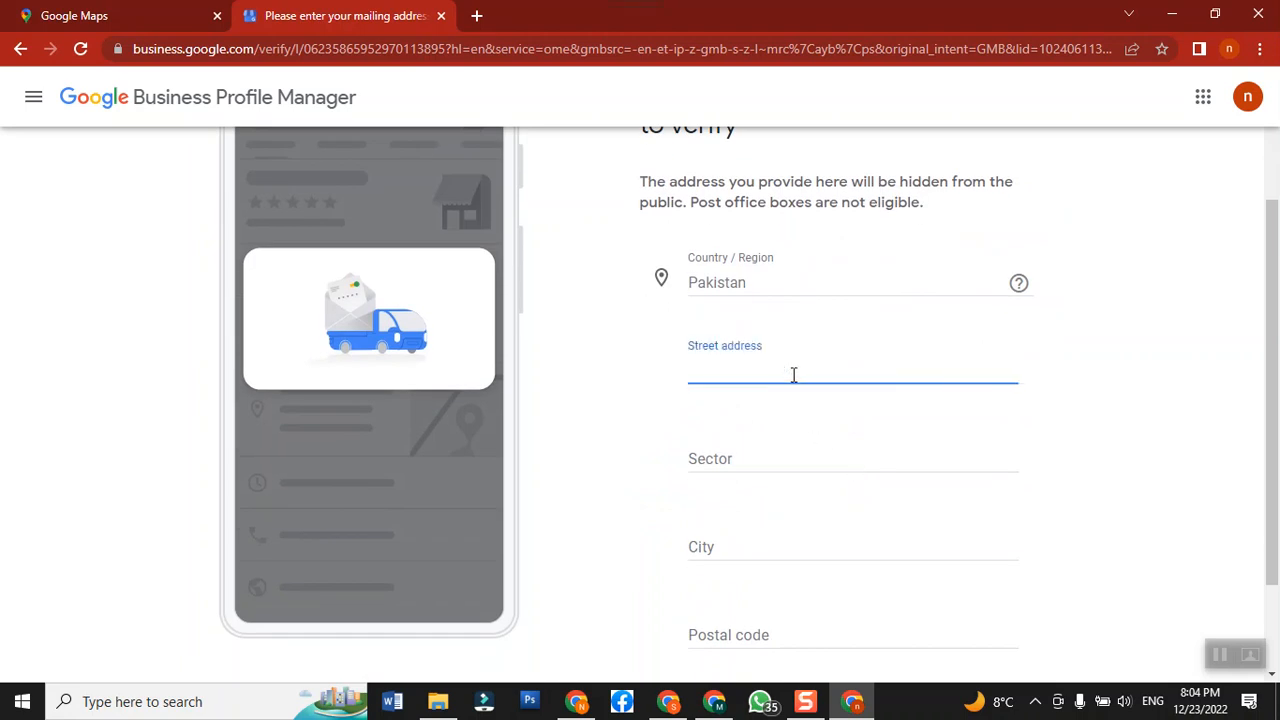
key("Tab")
key("Tab")
type("lahore")
key("Tab")
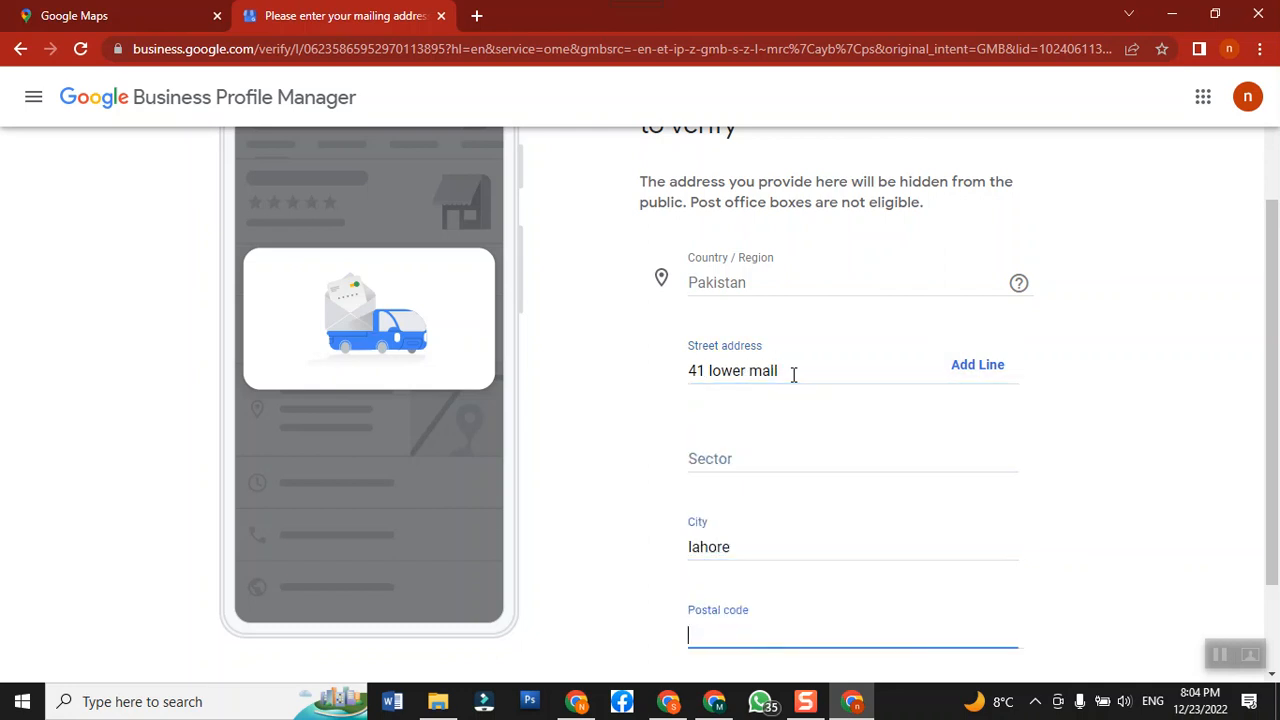
type("4")
key("BackSpace")
type("54000")
scroll(796, 360, "down", 2)
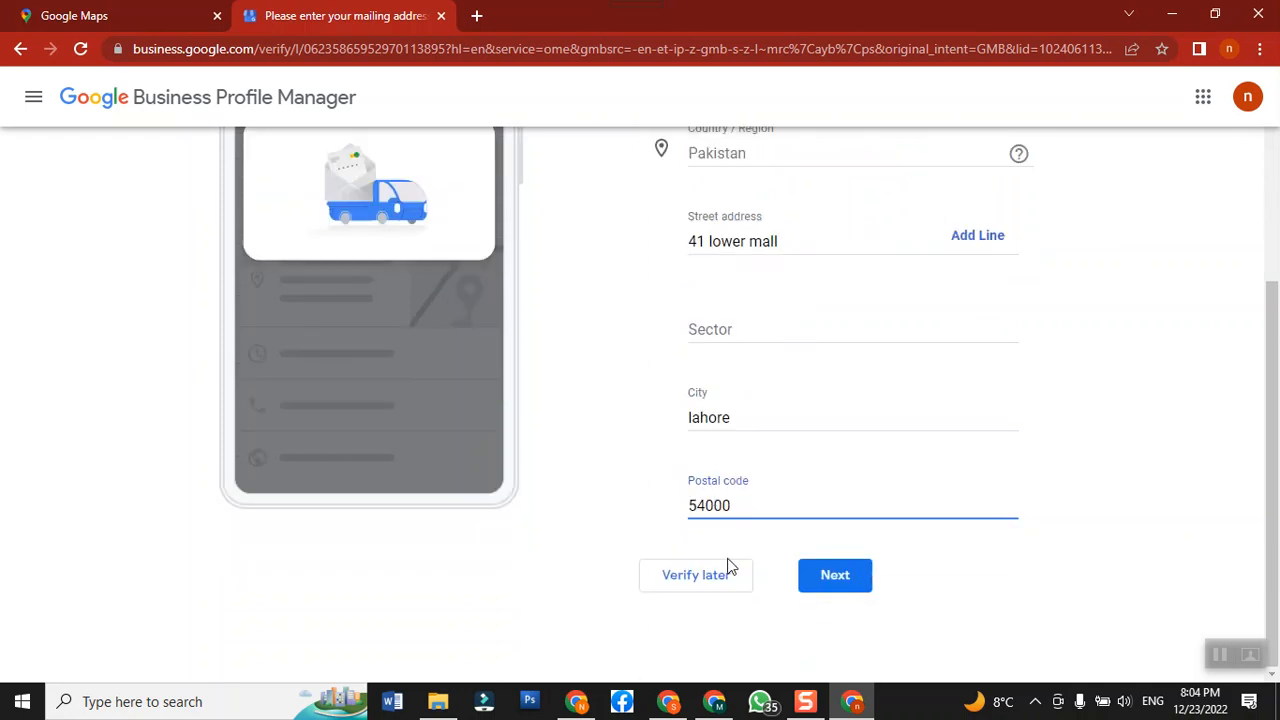
left_click(858, 575)
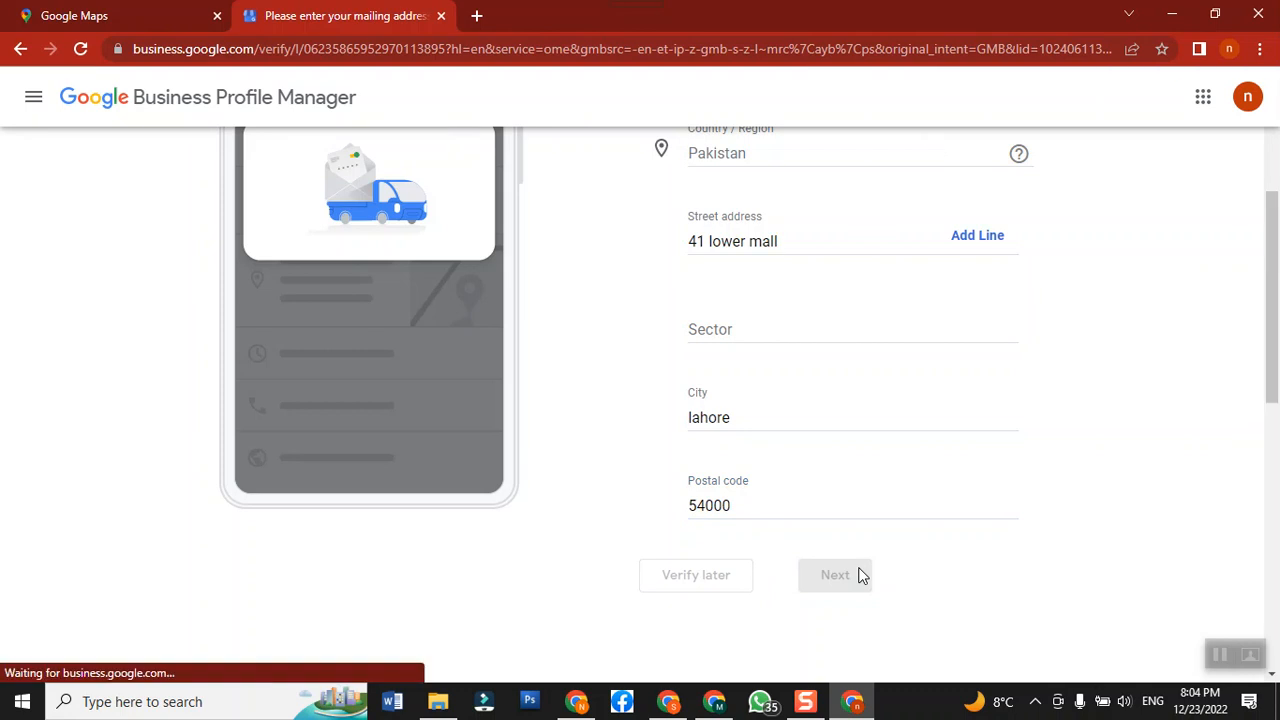
scroll(606, 528, "down", 2)
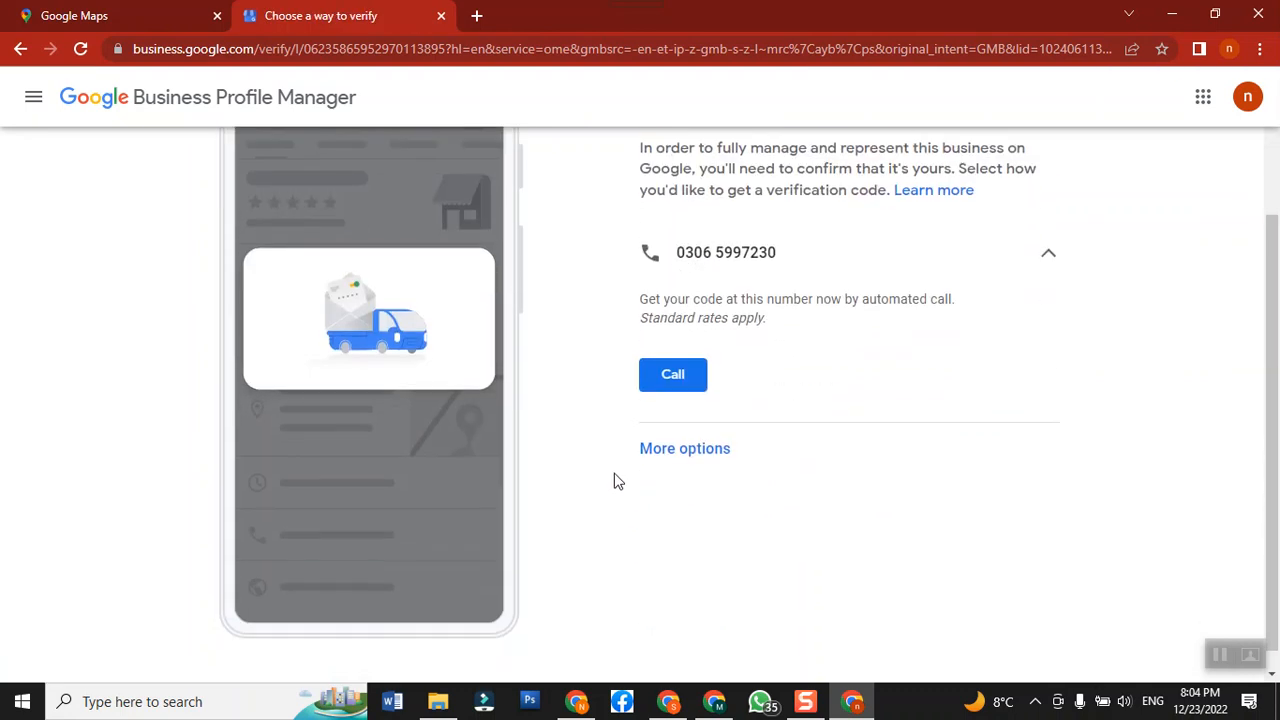
- Get the code by automated call, enter the 6-digit code, verify it and continue
left_click(668, 374)
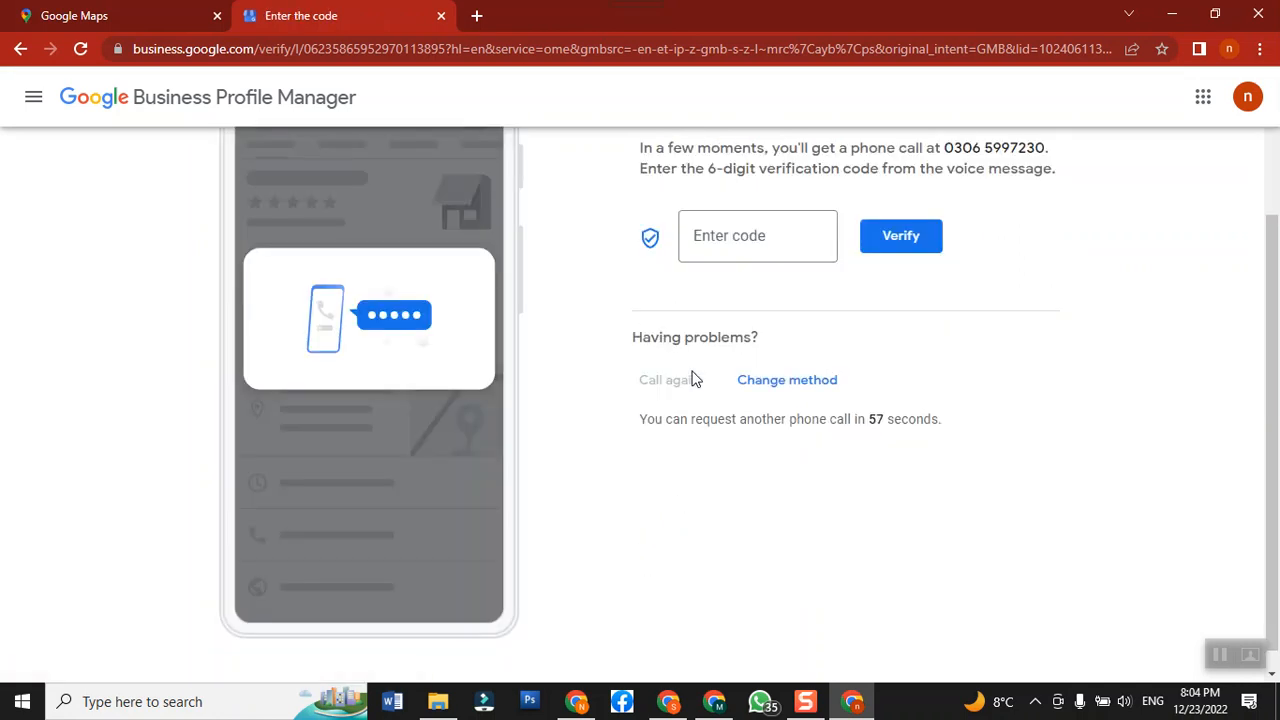
left_click(773, 241)
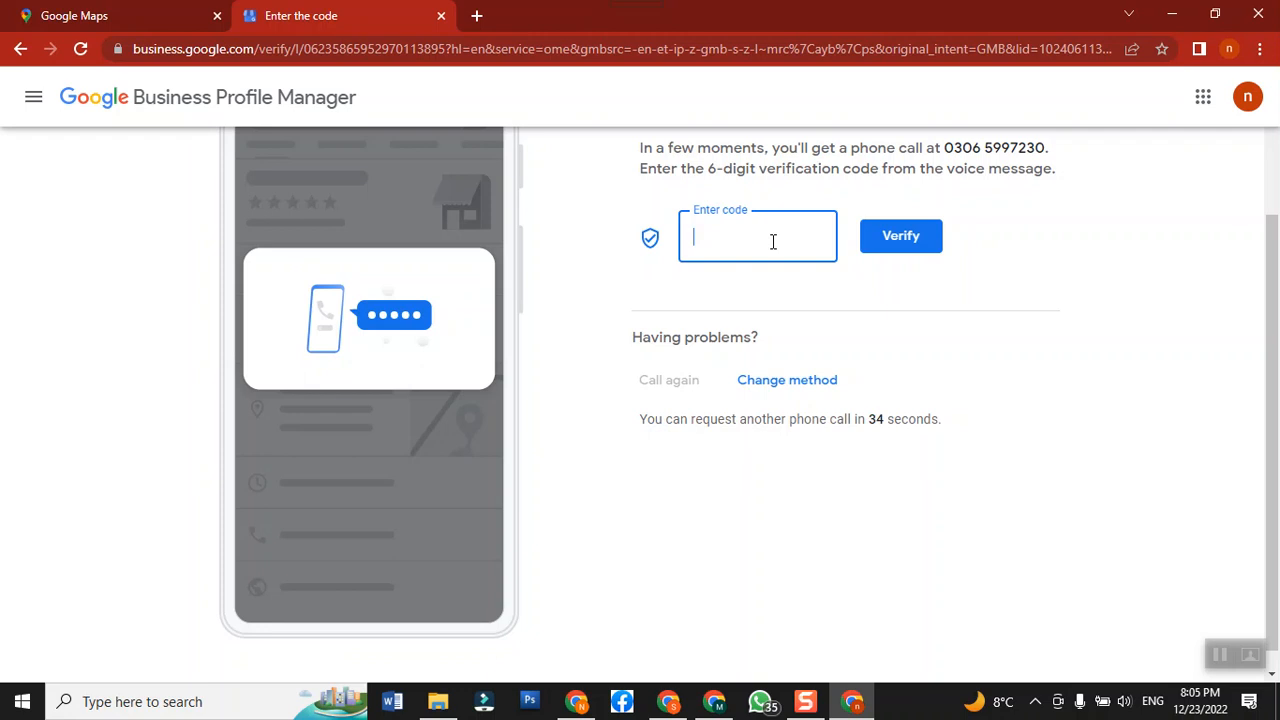
left_click(878, 242)
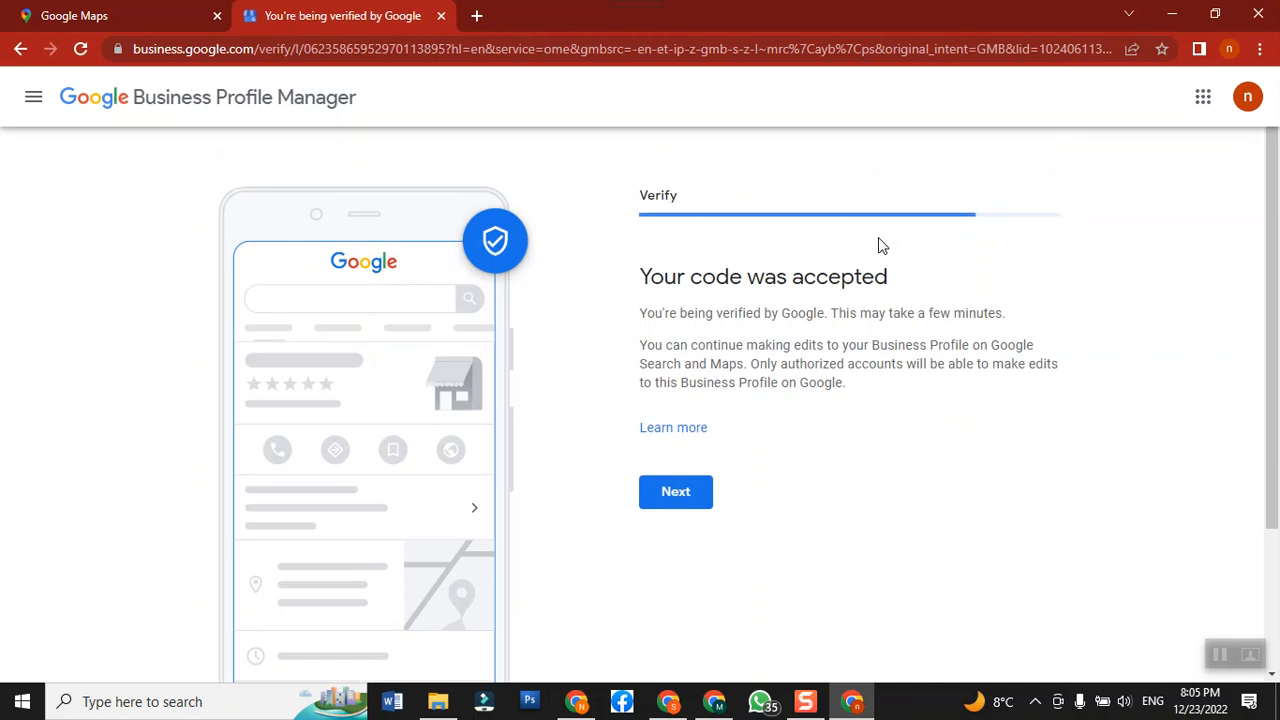
left_click(676, 500)
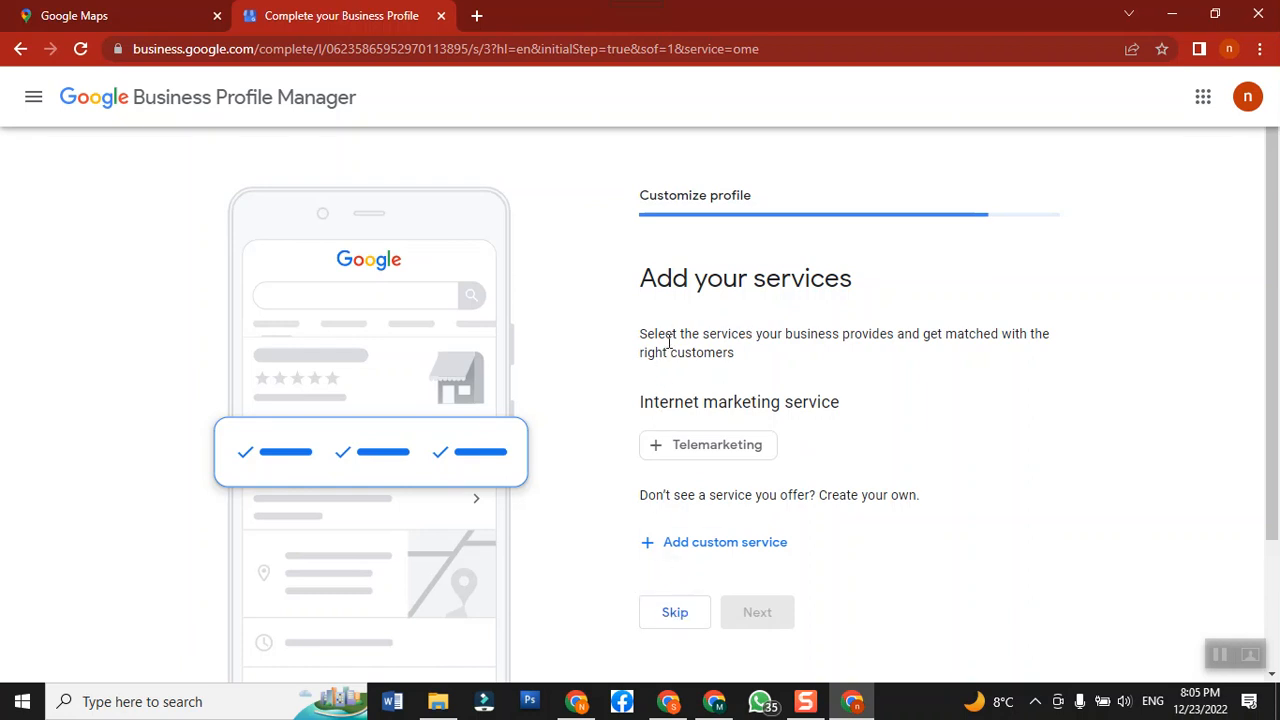
- Add custom services 'social media marketing services' and 'social media marketing training'
left_click(683, 547)
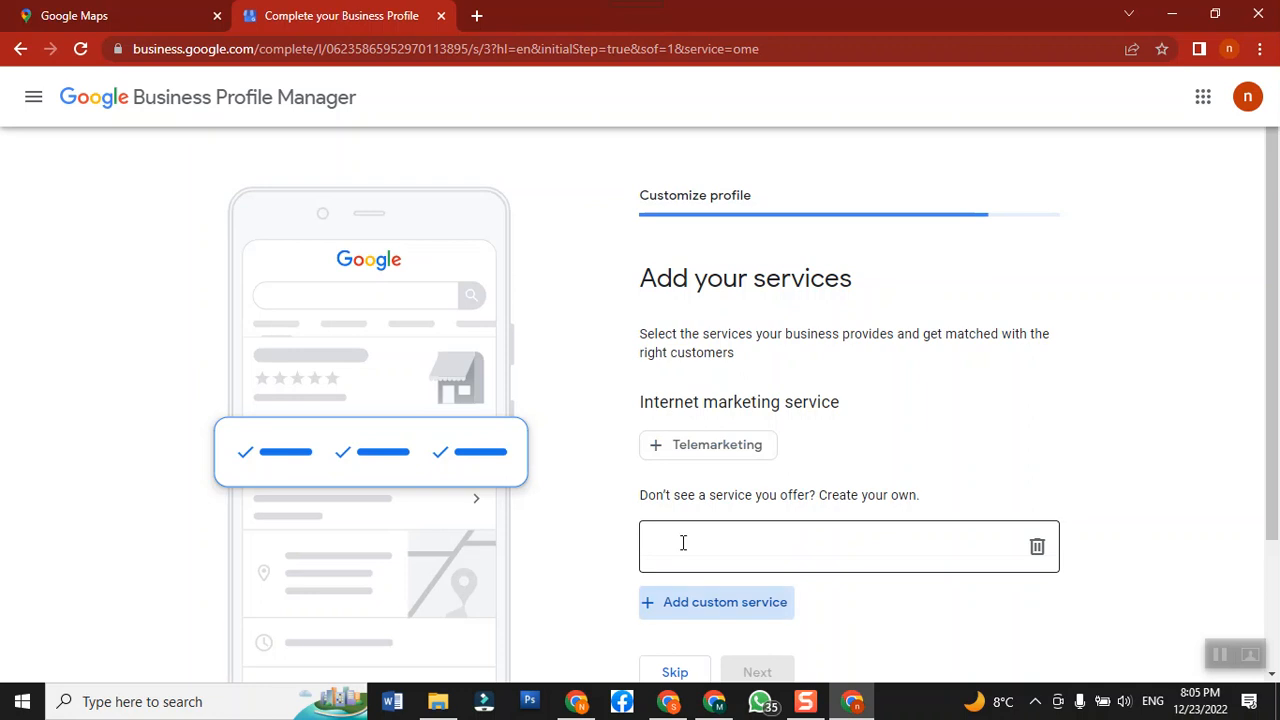
type("soc")
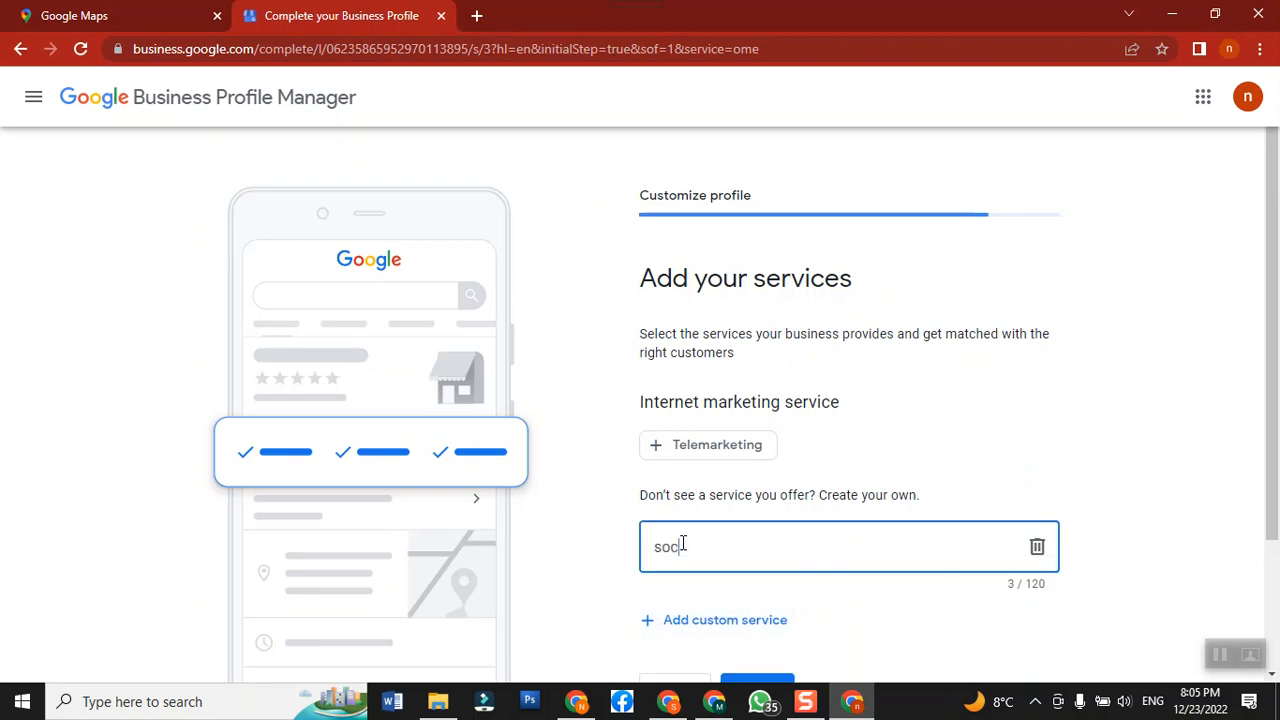
type("ial media ma")
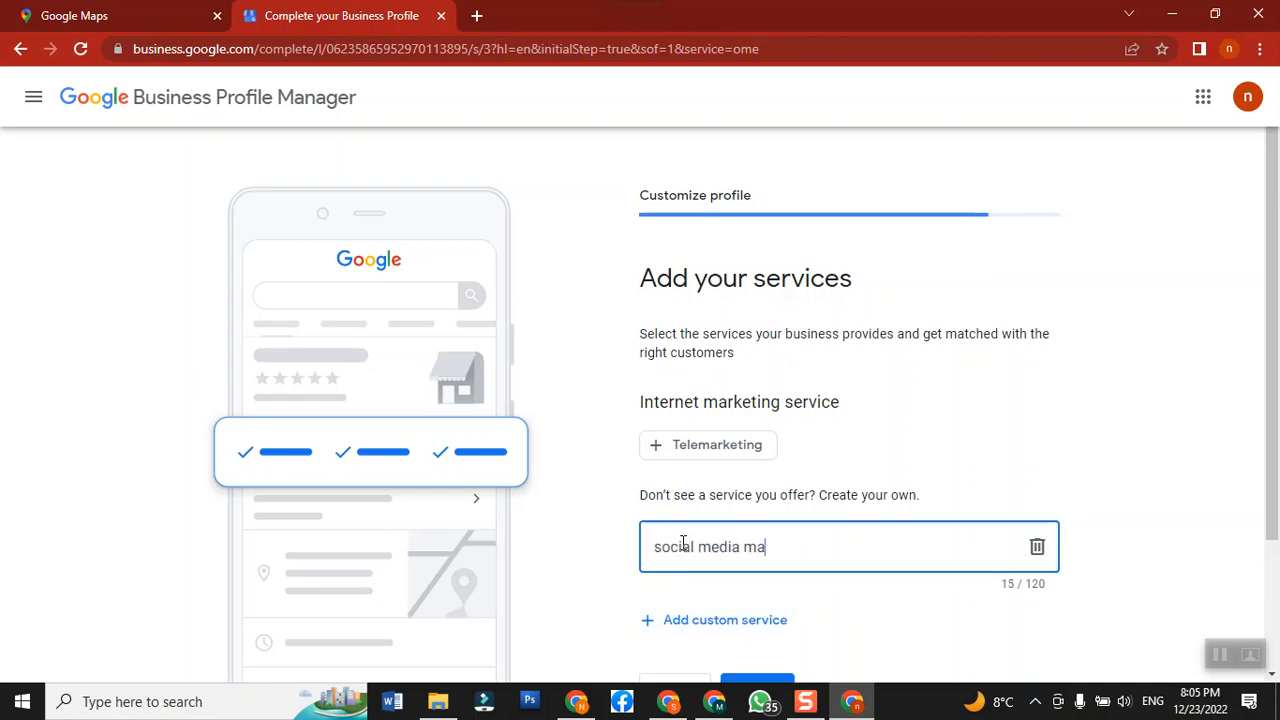
type("rketing services")
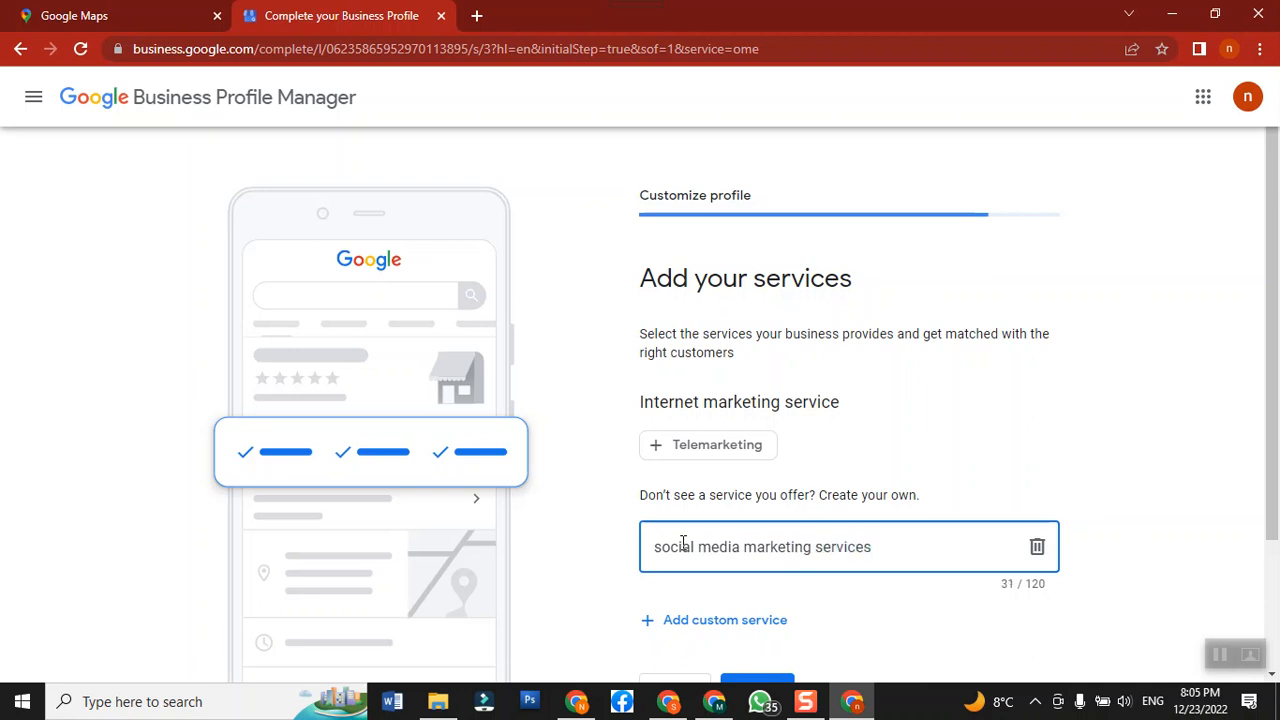
left_click(650, 622)
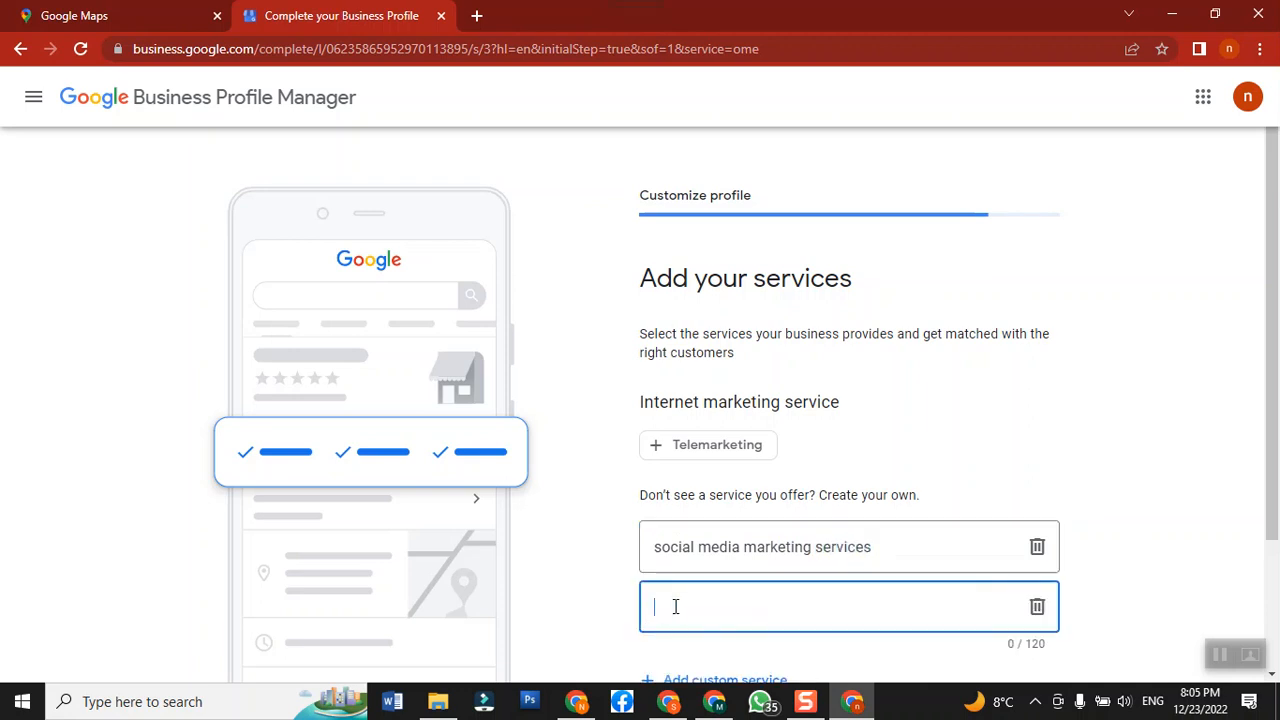
type("social media market")
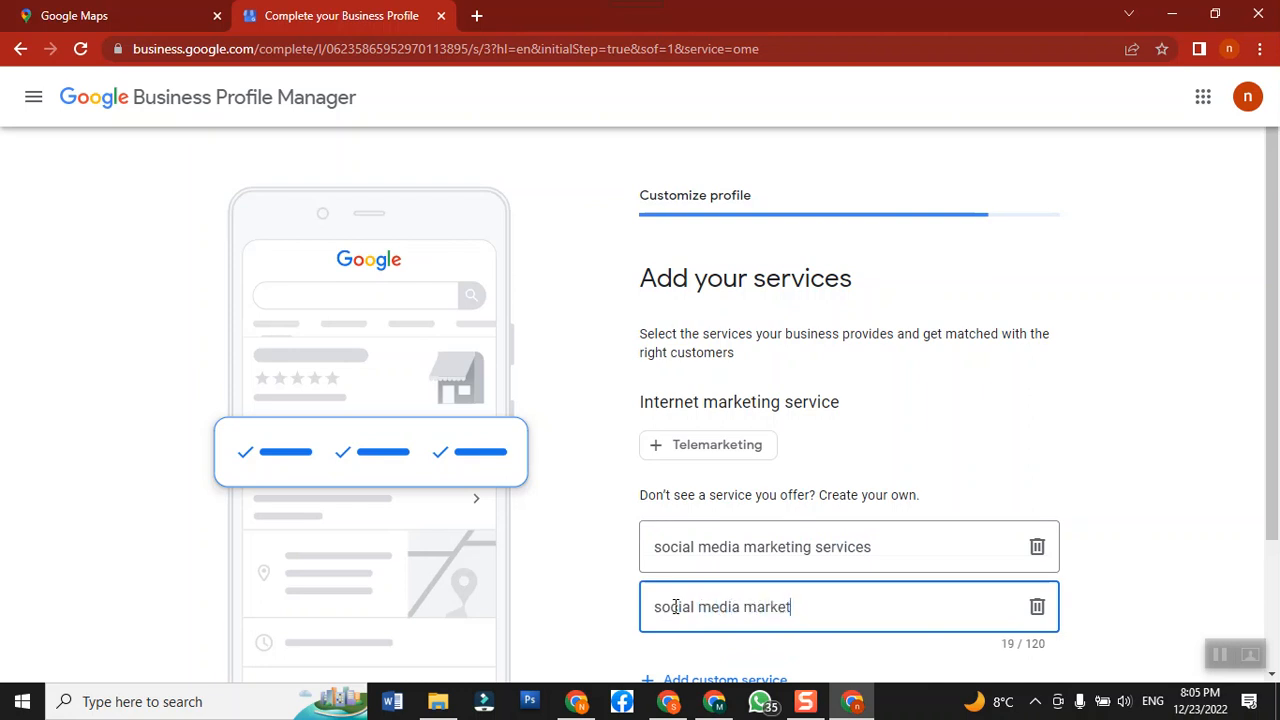
type("ing training")
scroll(891, 463, "down", 2)
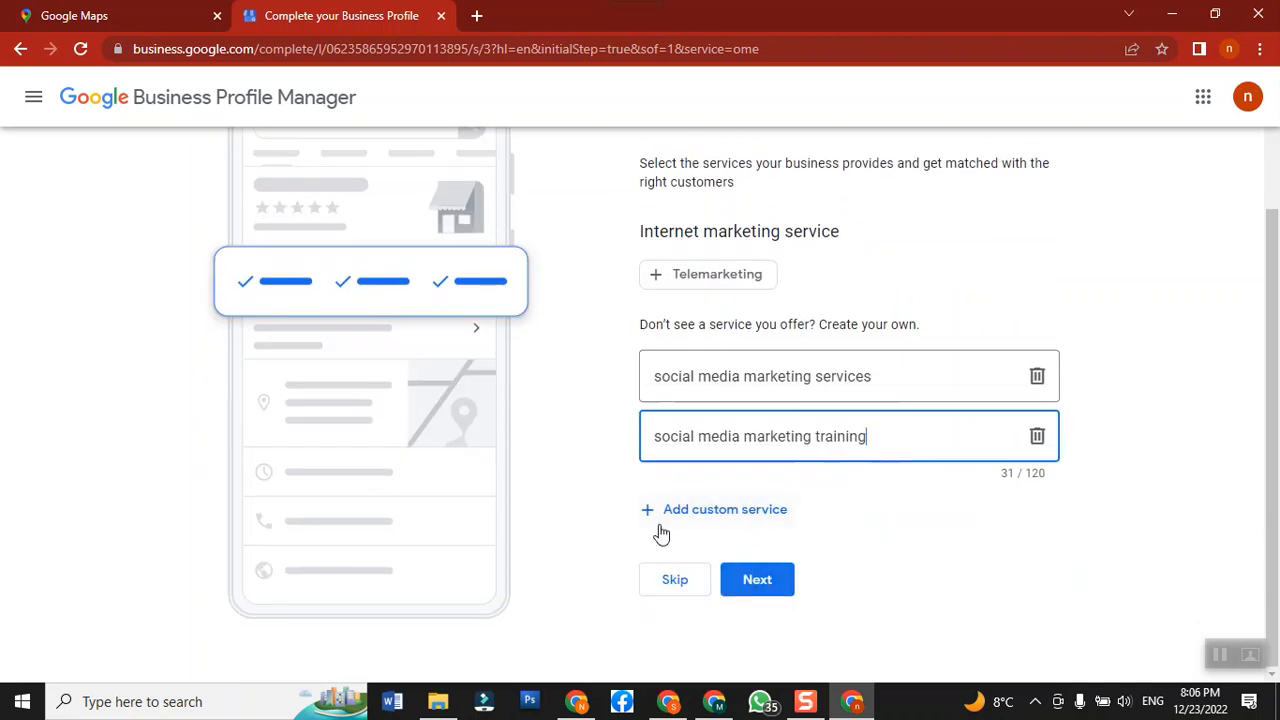
- Save the services, then set Monday and Tuesday to open 24 hours
left_click(758, 580)
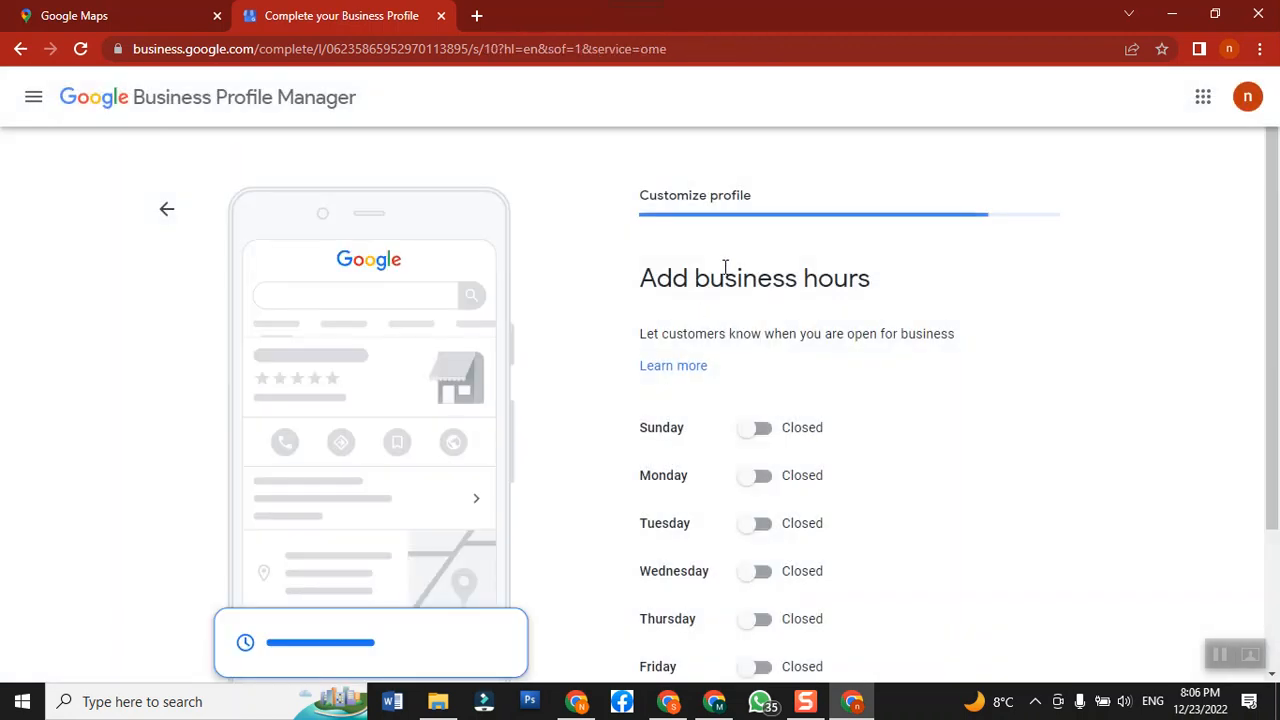
scroll(725, 268, "down", 2)
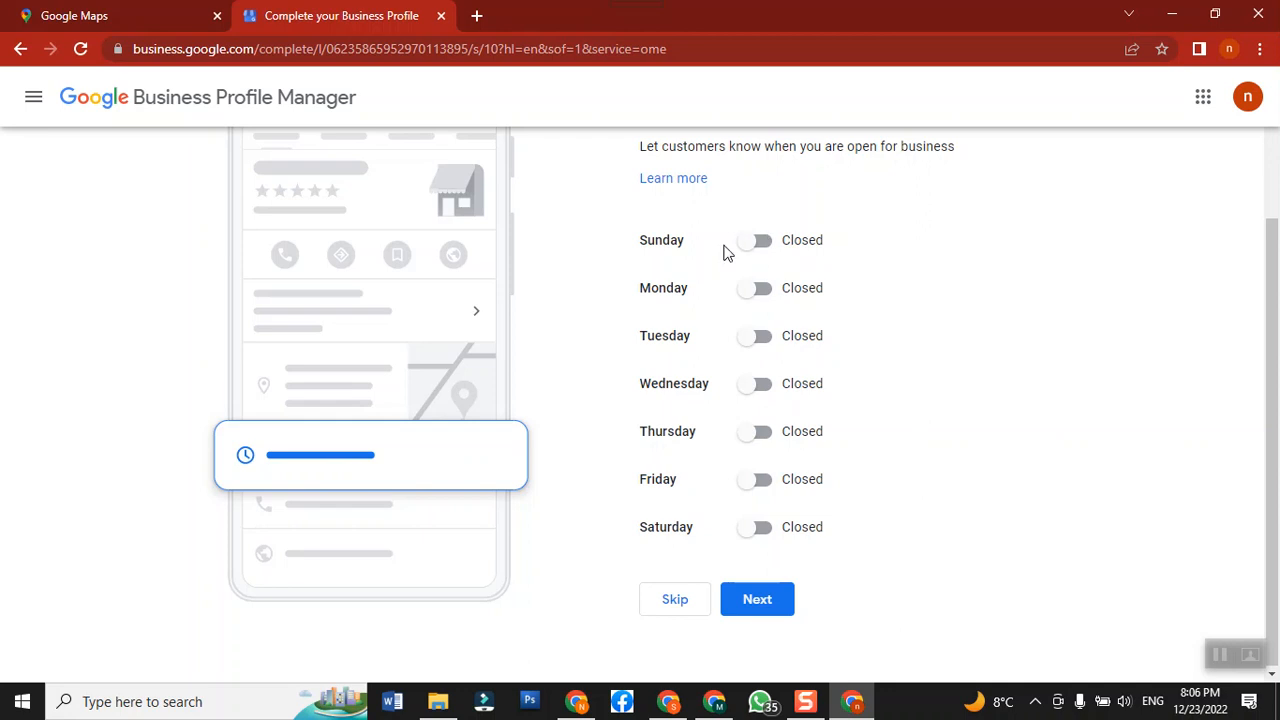
left_click(754, 537)
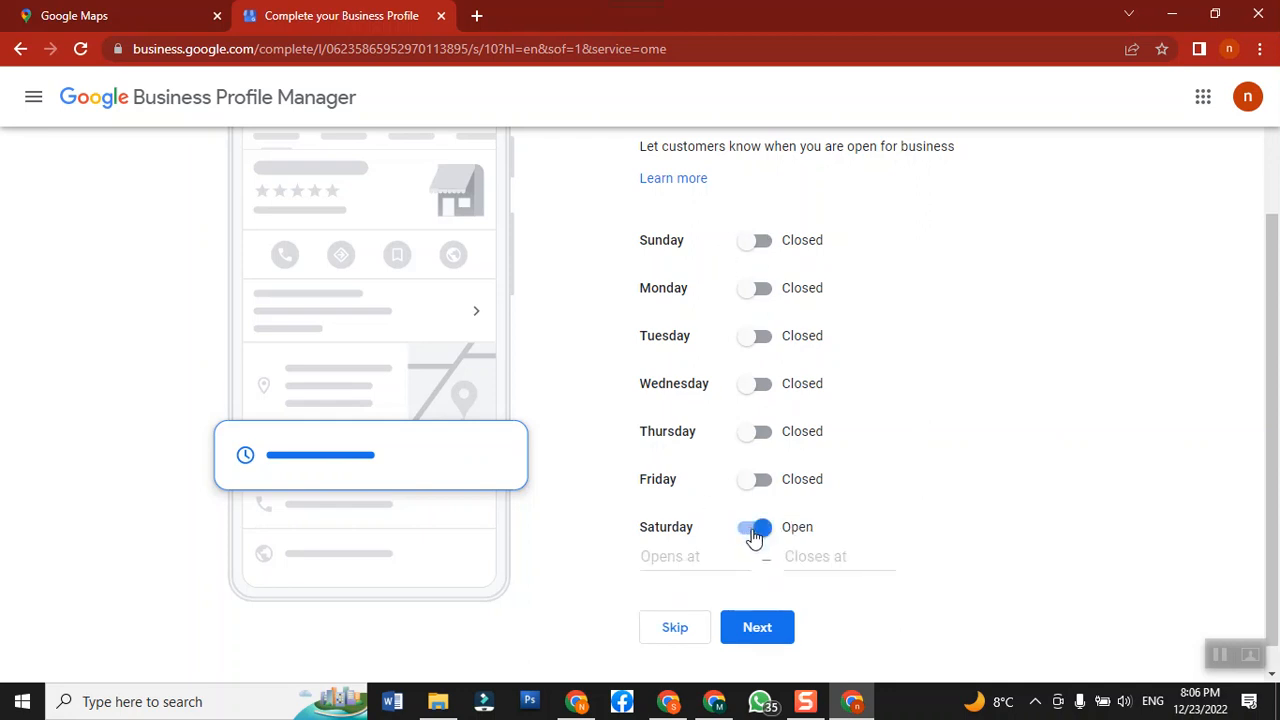
left_click(760, 246)
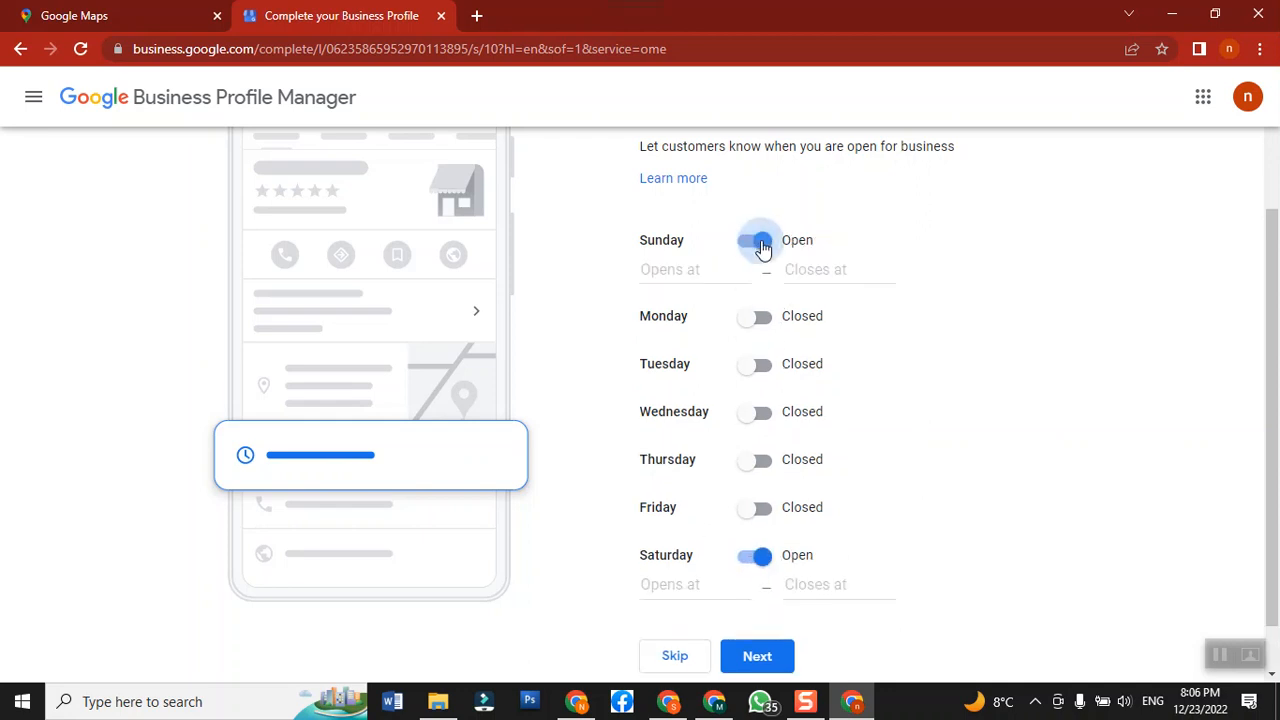
left_click(758, 322)
left_click(679, 343)
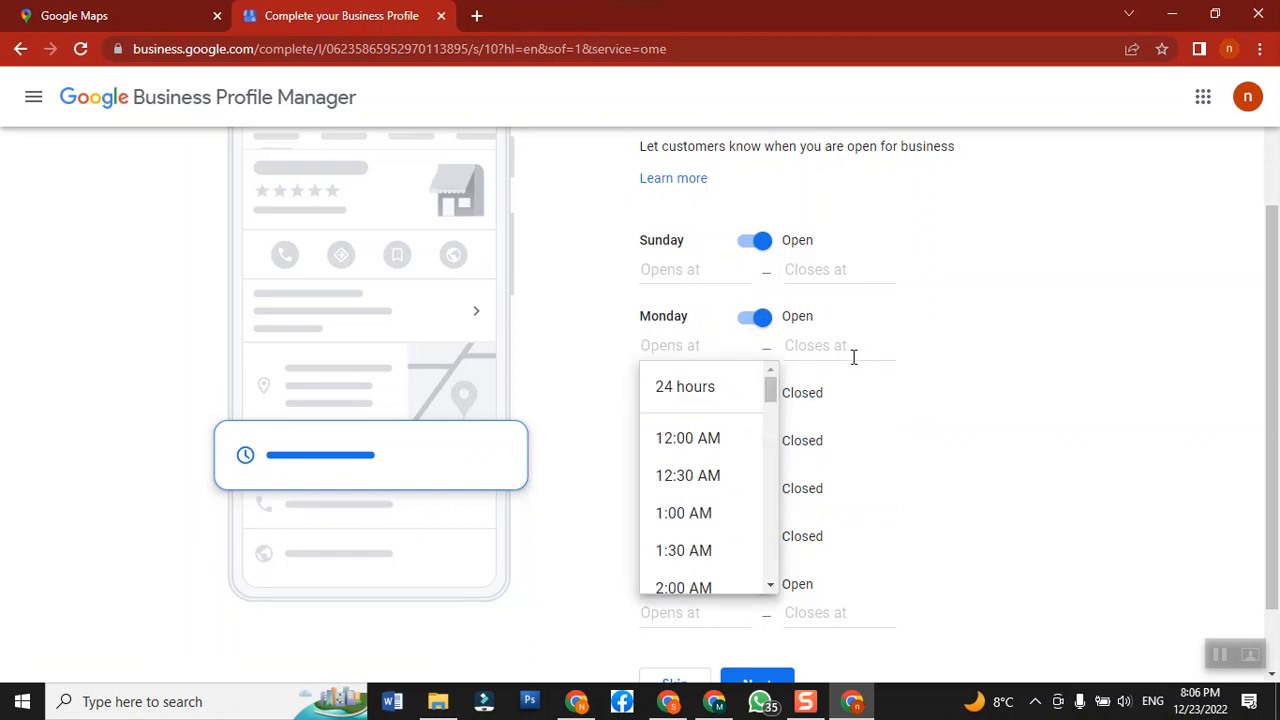
left_click(677, 394)
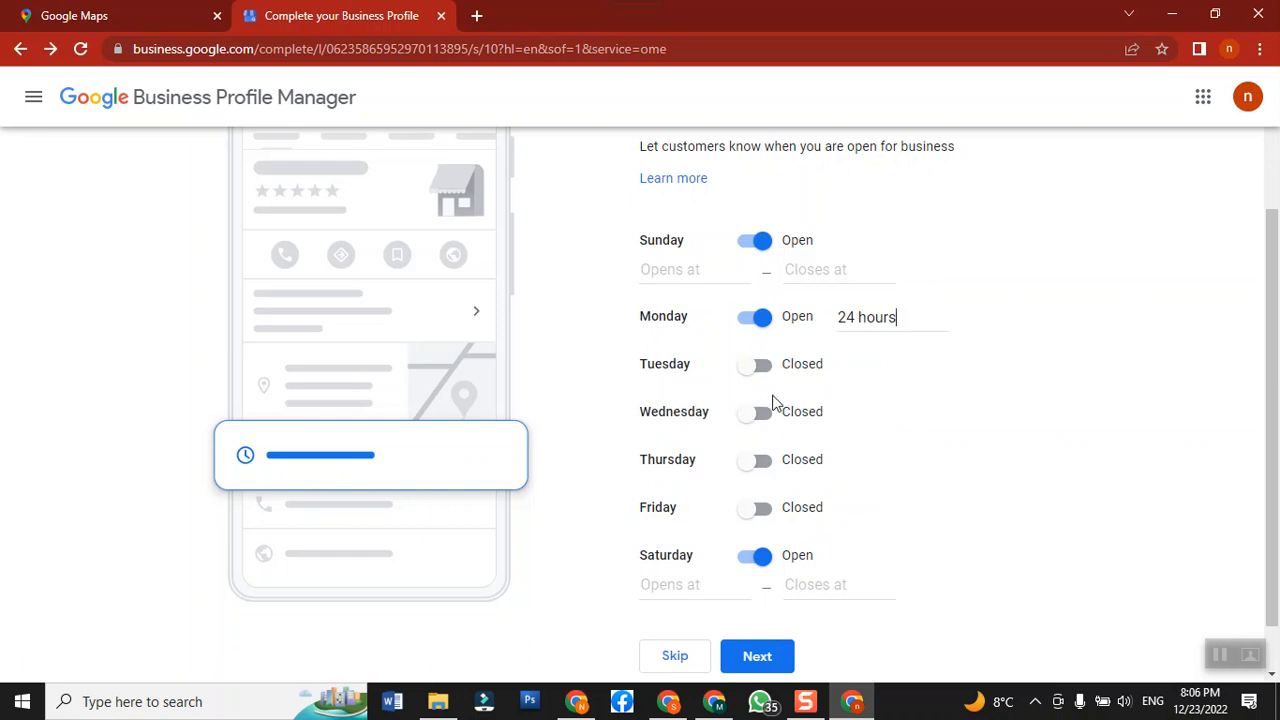
left_click(764, 368)
left_click(669, 395)
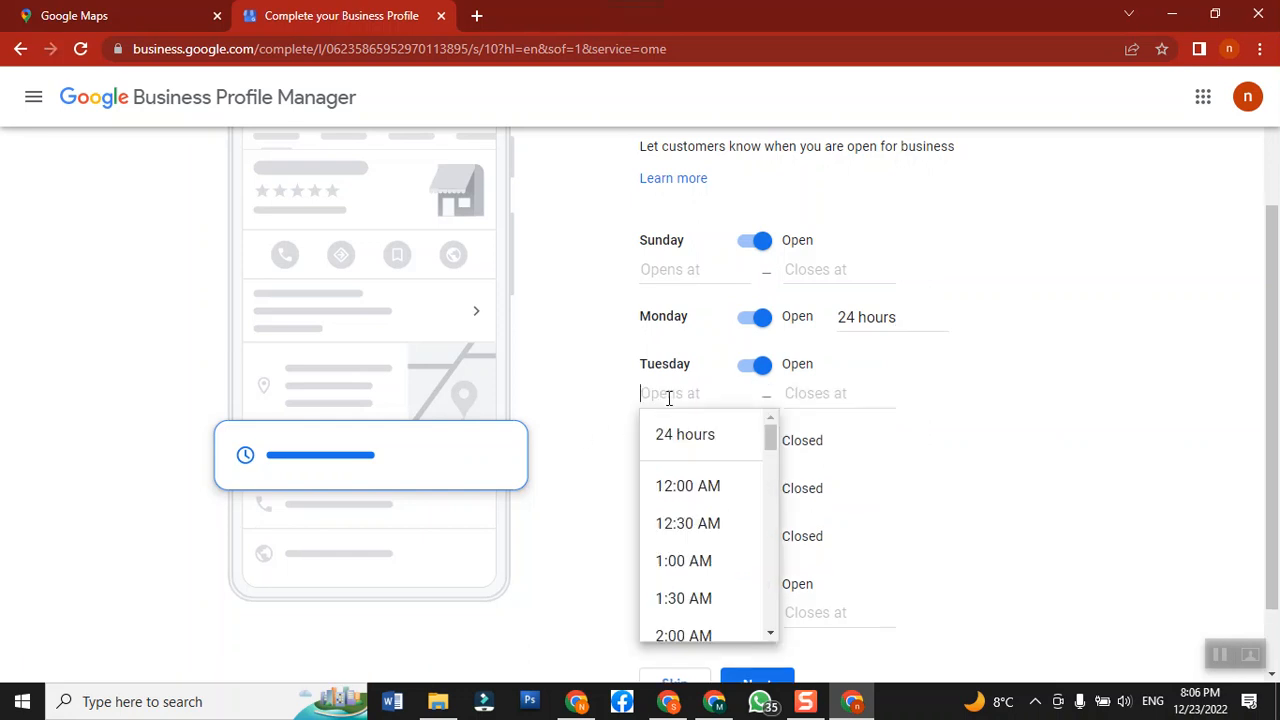
left_click(679, 437)
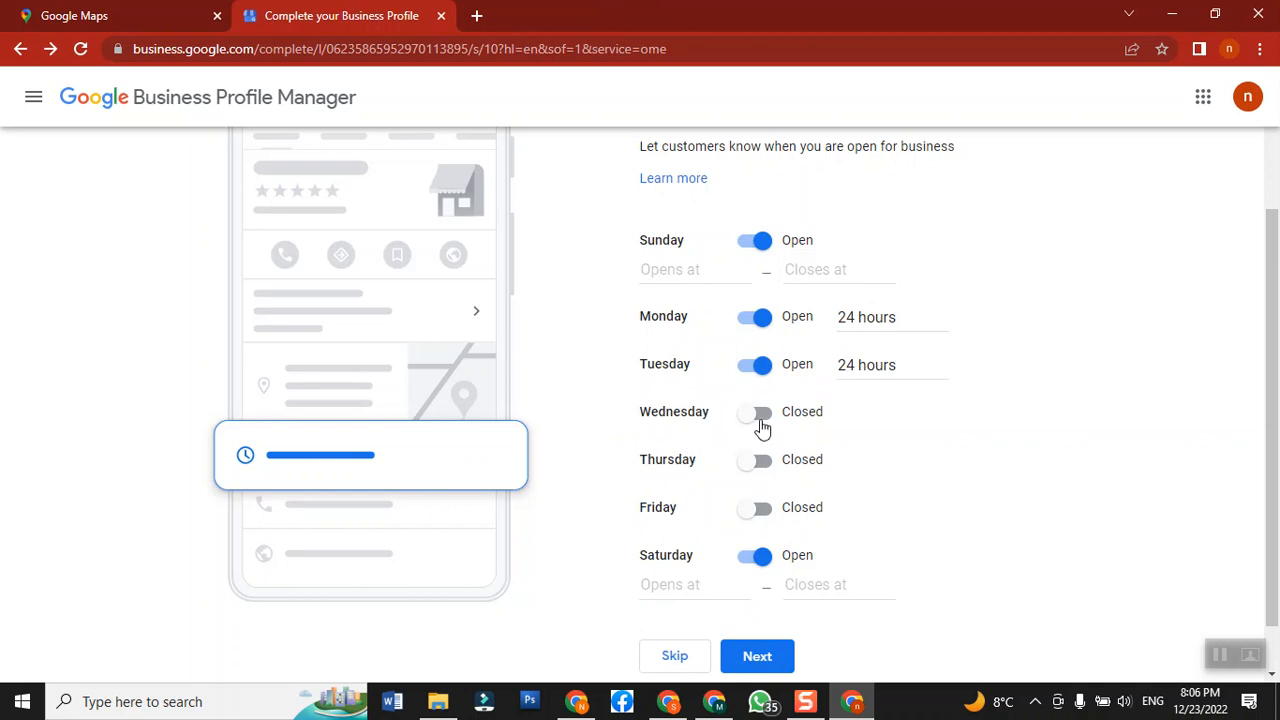
- Set Wednesday, Thursday and Friday to open 24 hours
left_click(760, 418)
left_click(687, 448)
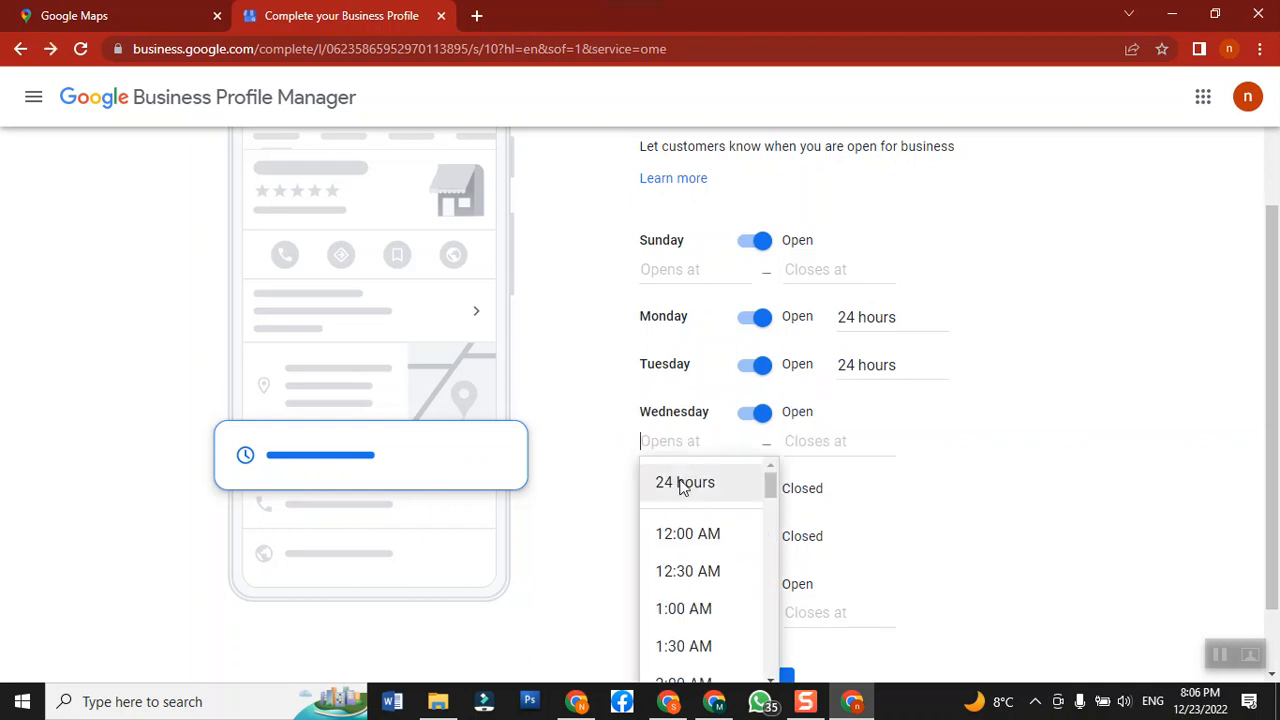
left_click(683, 489)
left_click(752, 465)
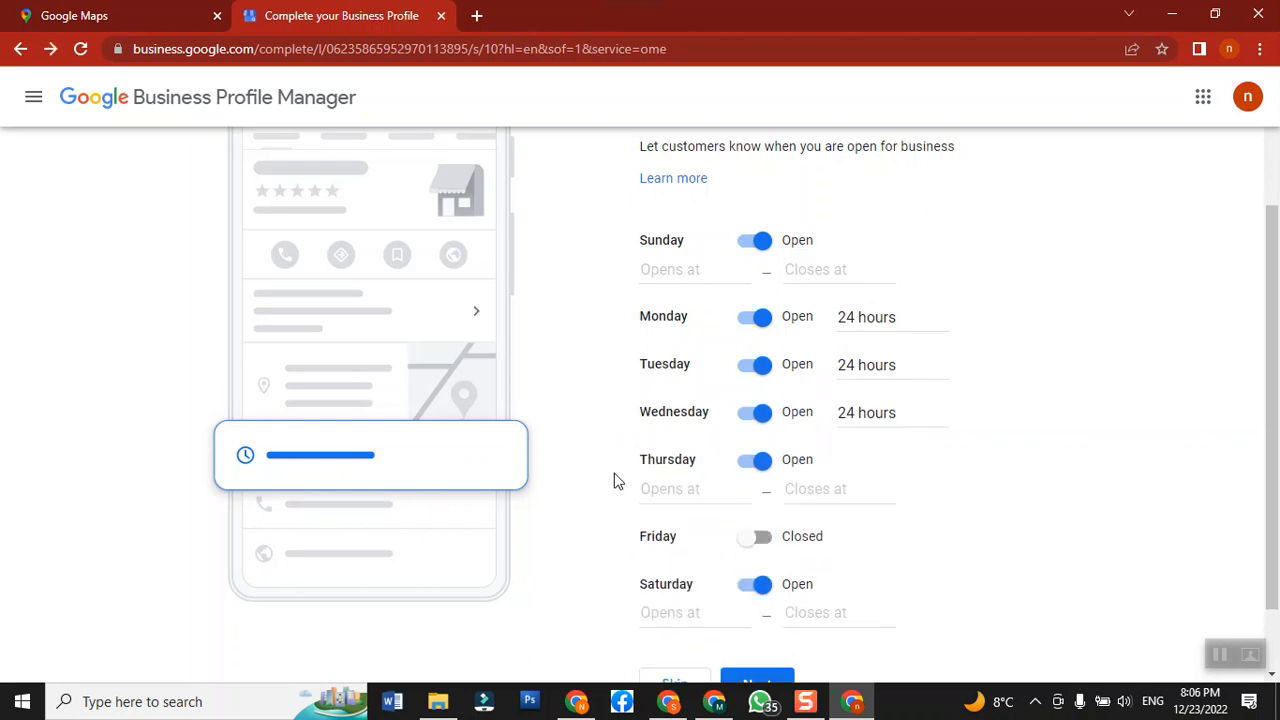
left_click(683, 495)
left_click(689, 532)
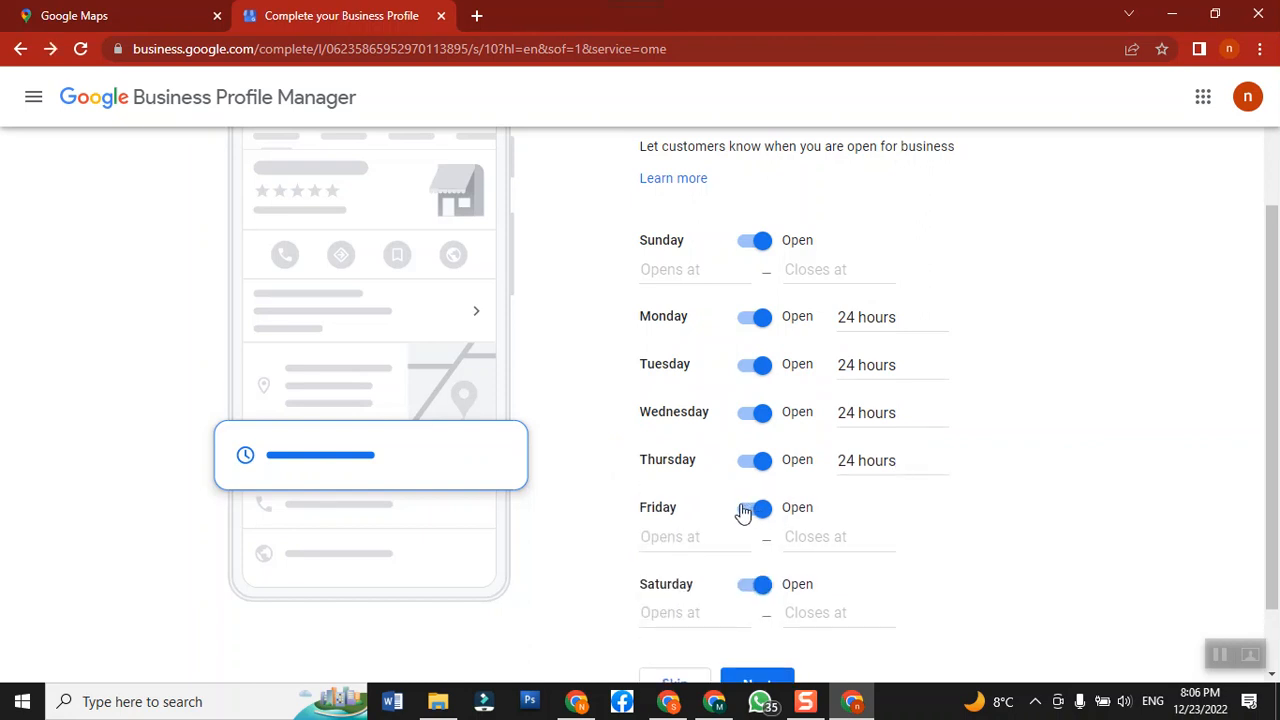
left_click(672, 545)
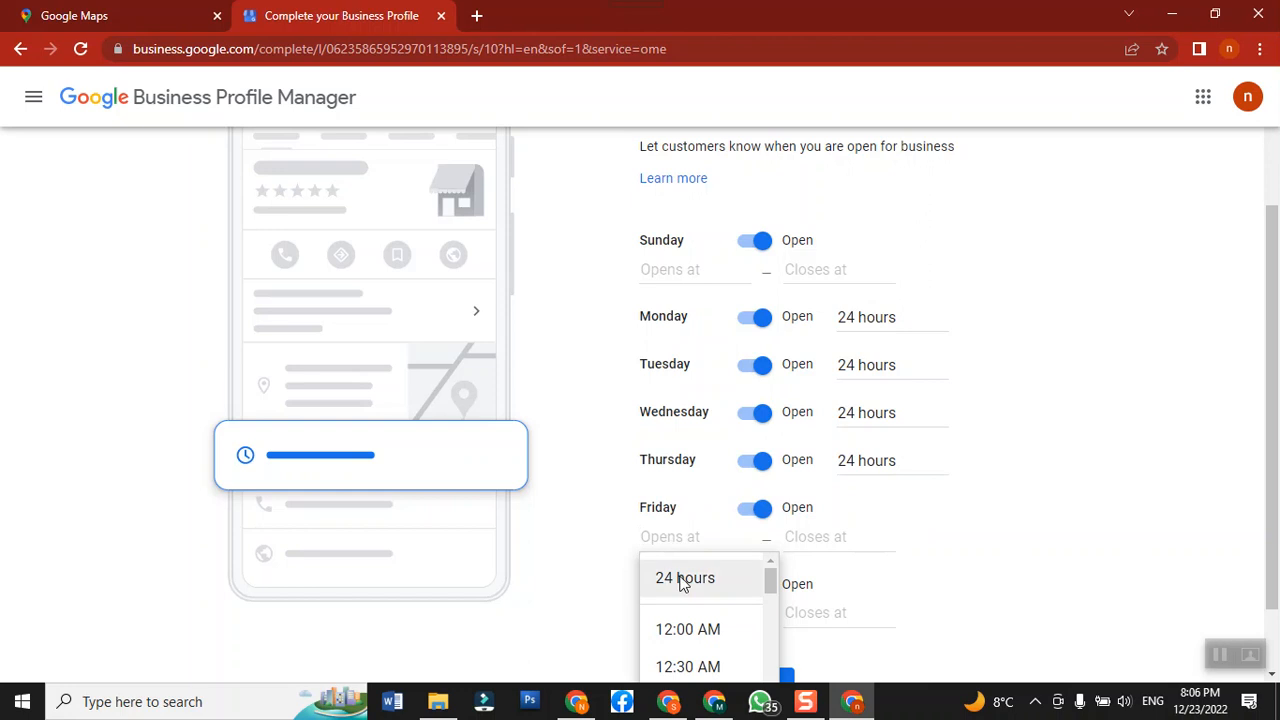
left_click(672, 585)
- Mark Sunday and Saturday as closed and save the opening hours
scroll(1013, 490, "down", 1)
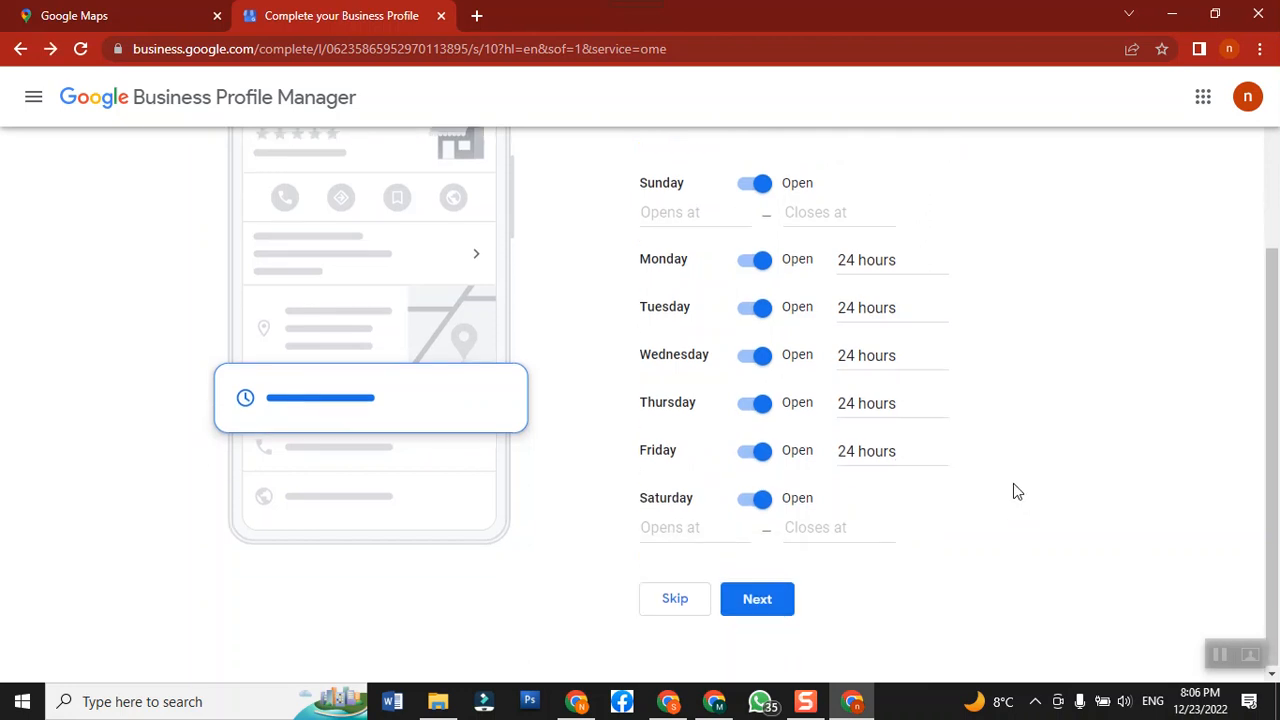
left_click(753, 609)
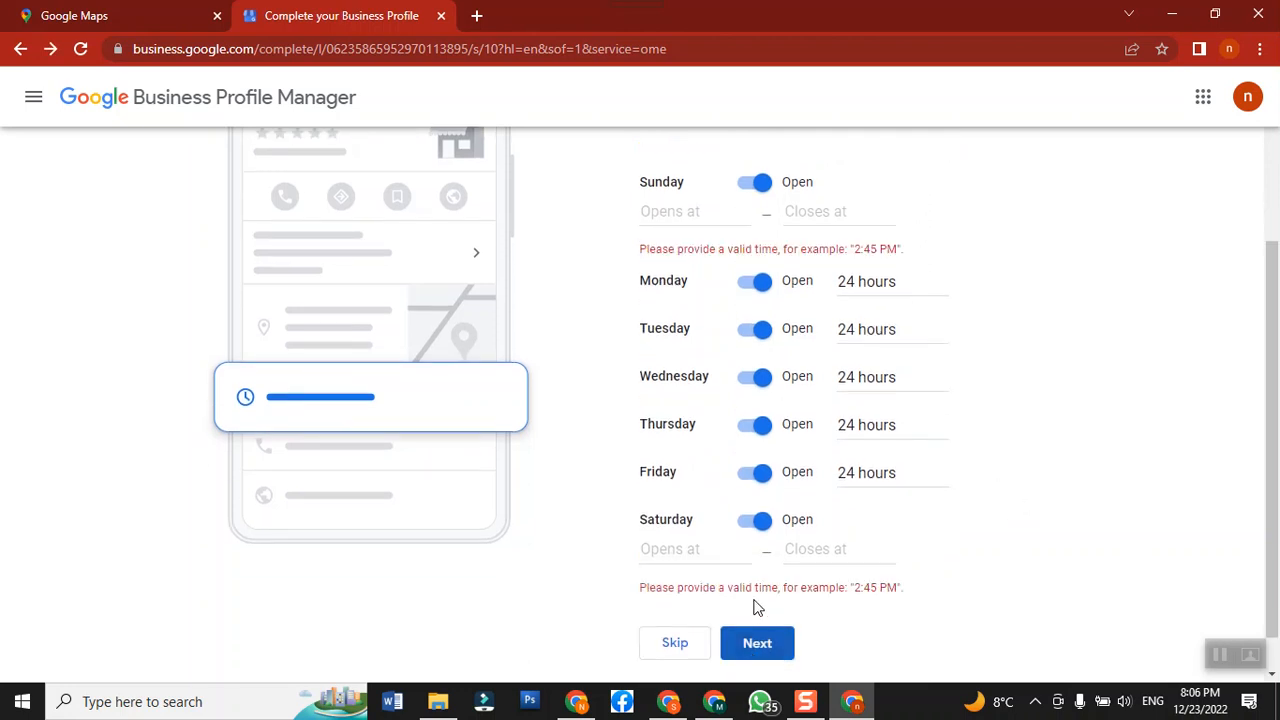
left_click(702, 216)
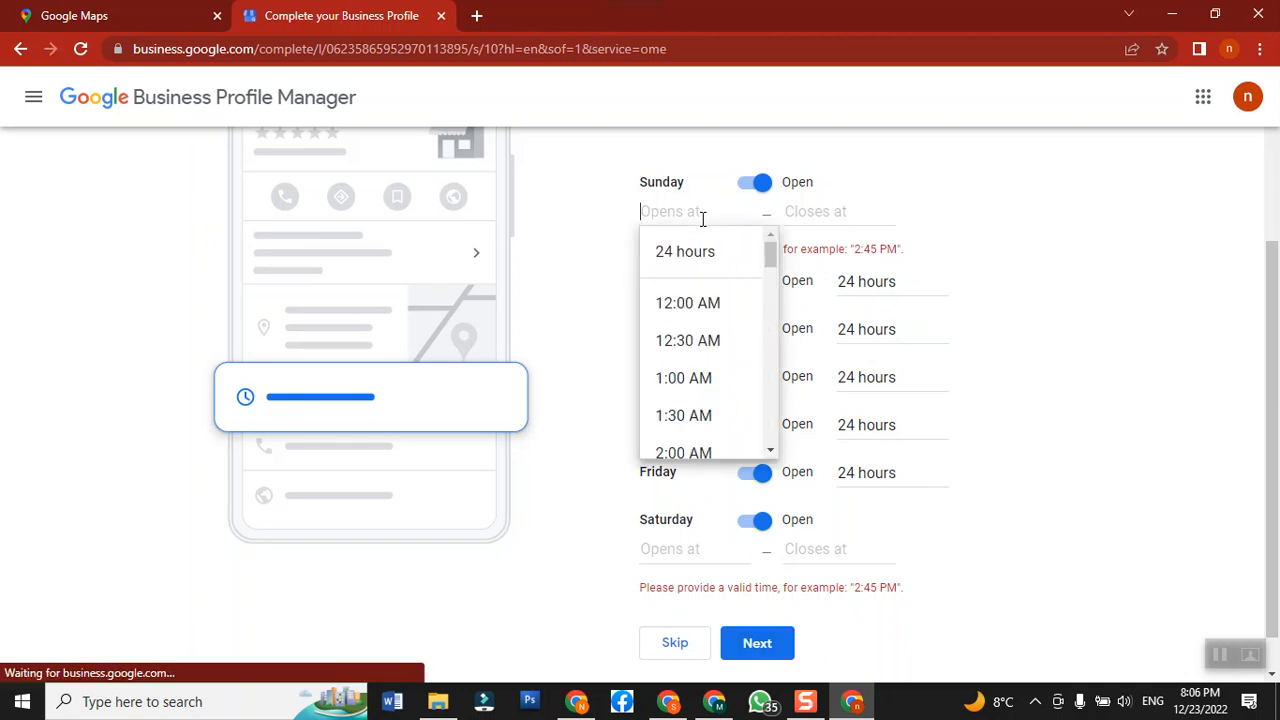
left_click(749, 185)
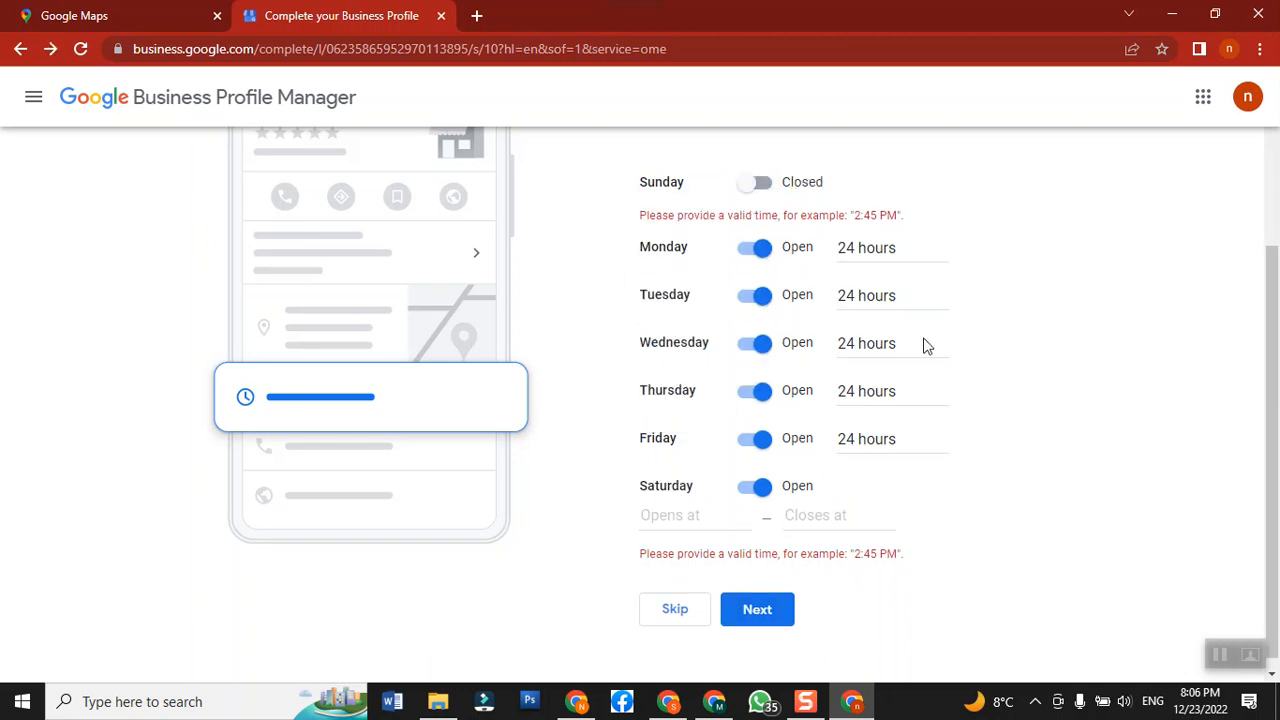
scroll(1037, 400, "down", 1)
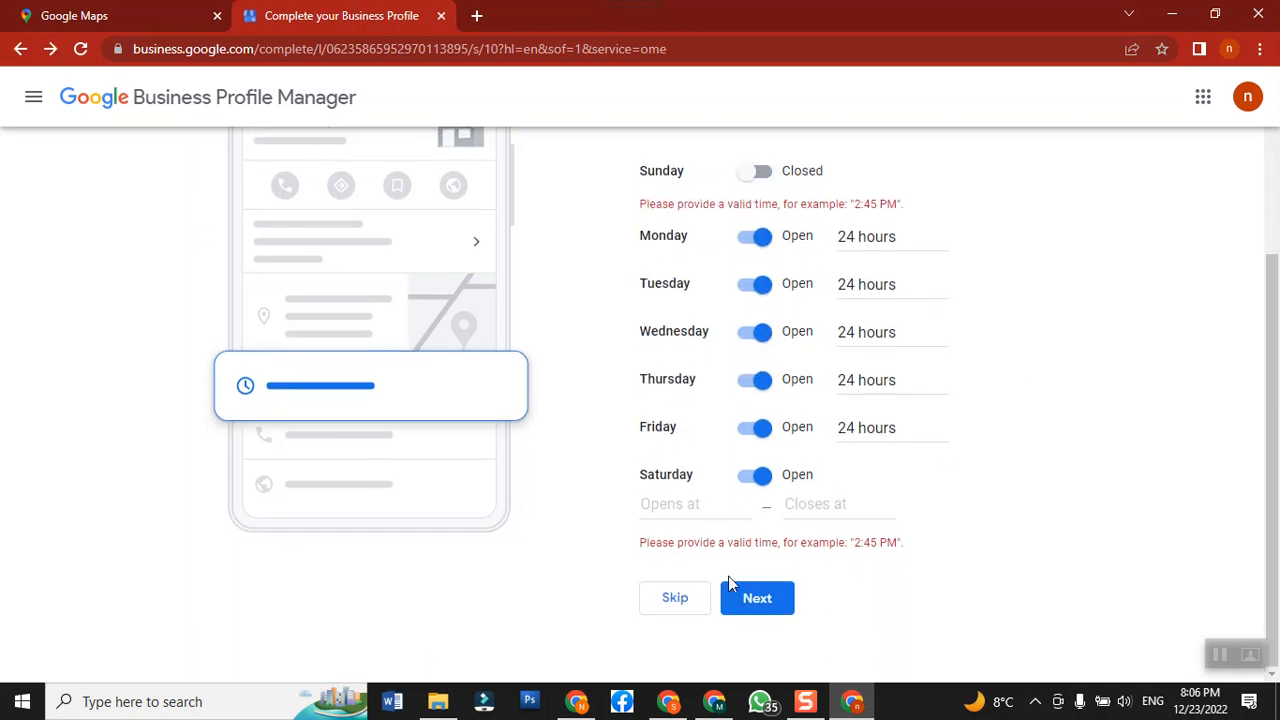
left_click(752, 477)
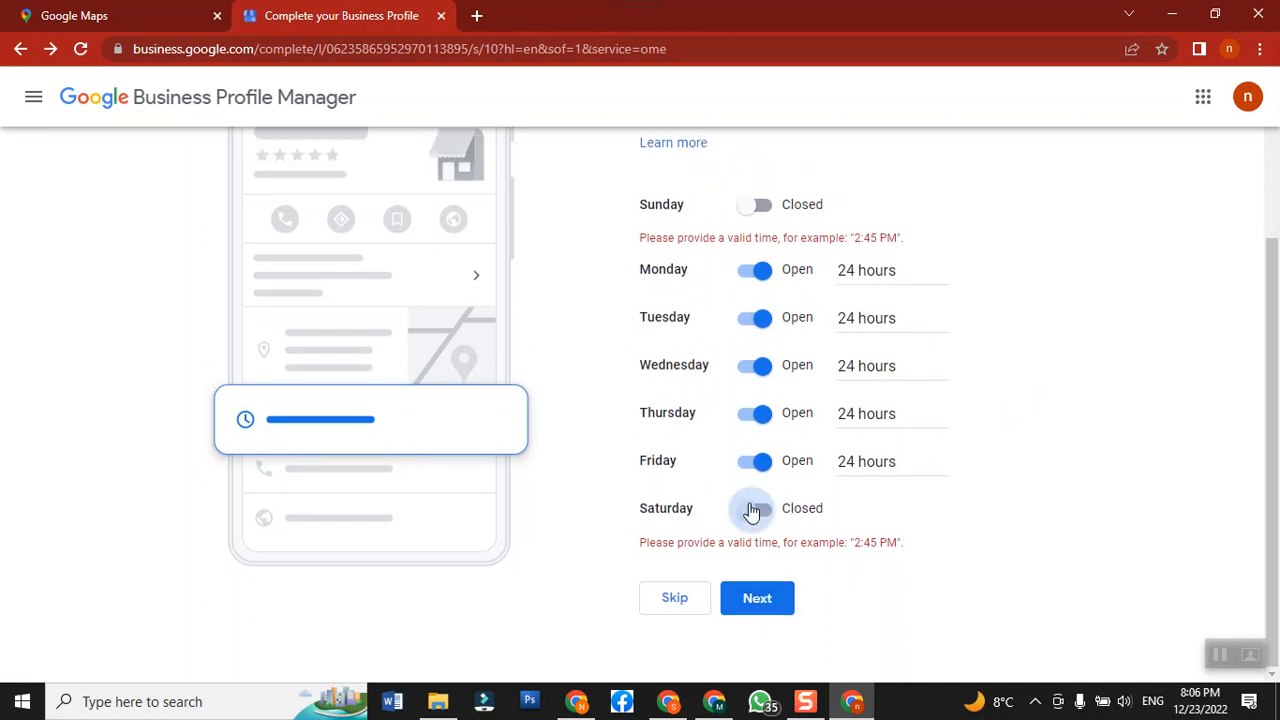
left_click(757, 598)
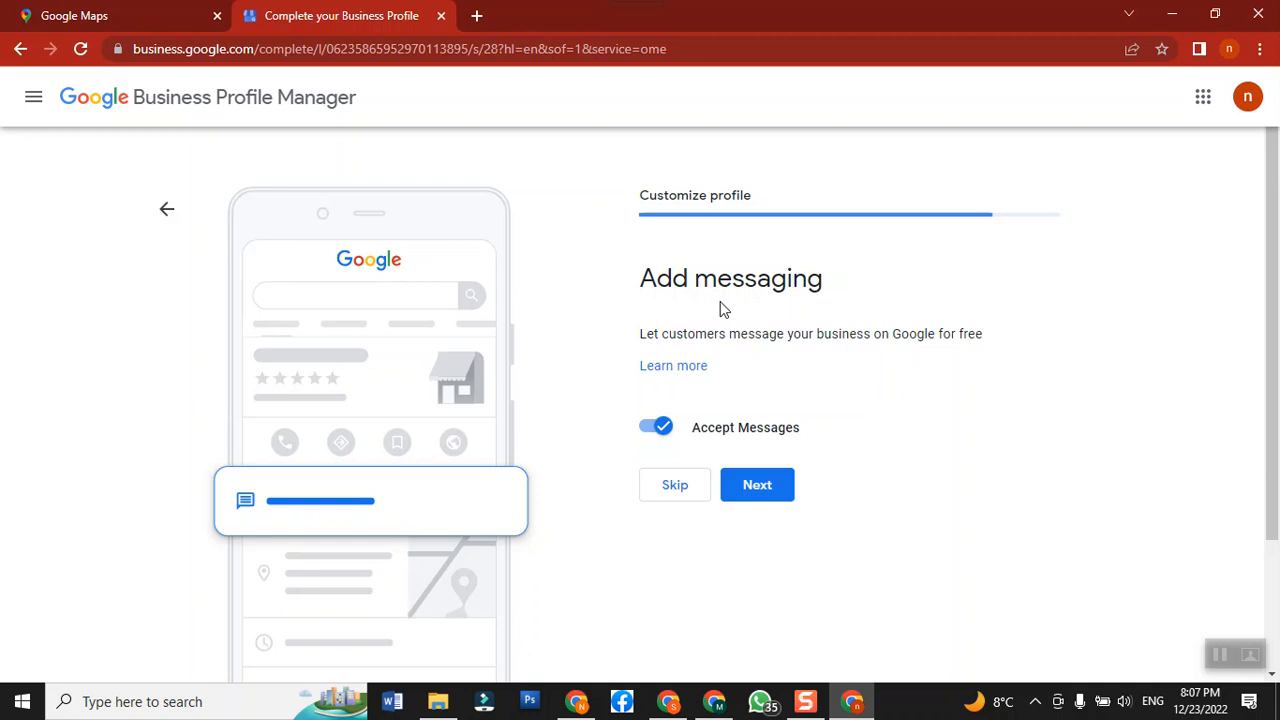
- Keep customer messaging switched on and continue to the description step
left_click(752, 486)
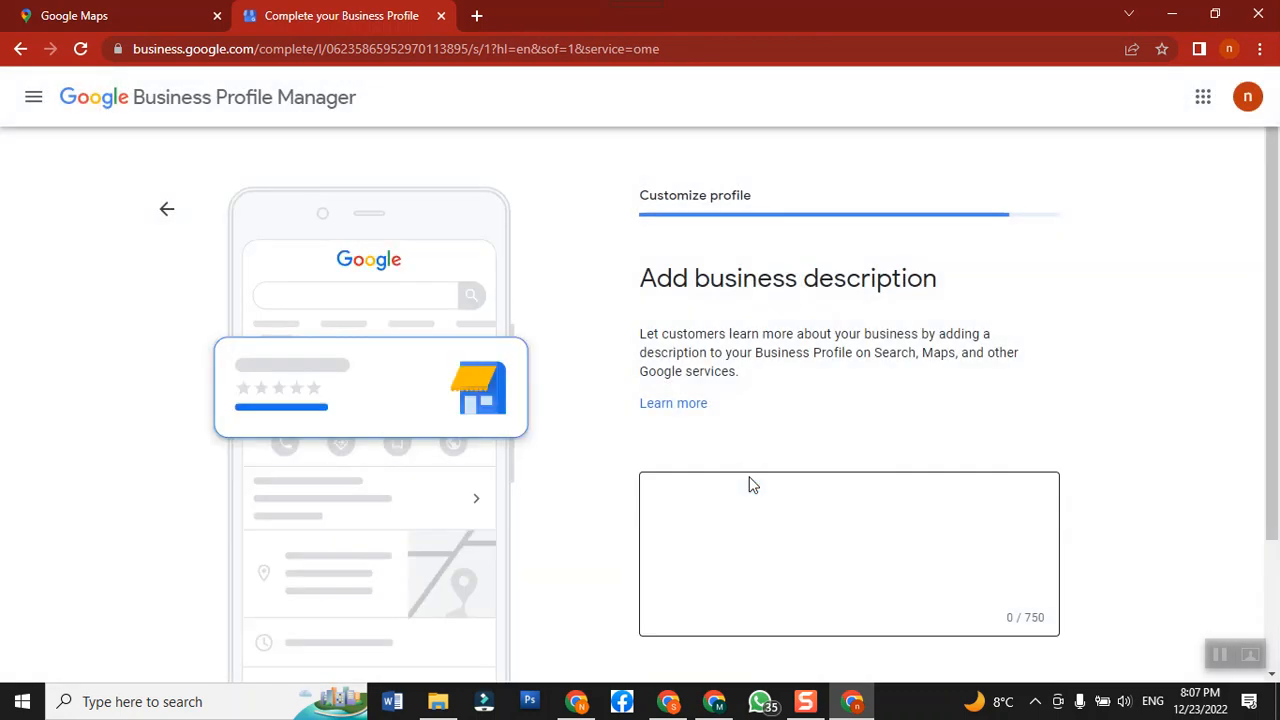
- Write that the agency provides complete social media marketing services and training, fixing 'servics'
left_click(765, 495)
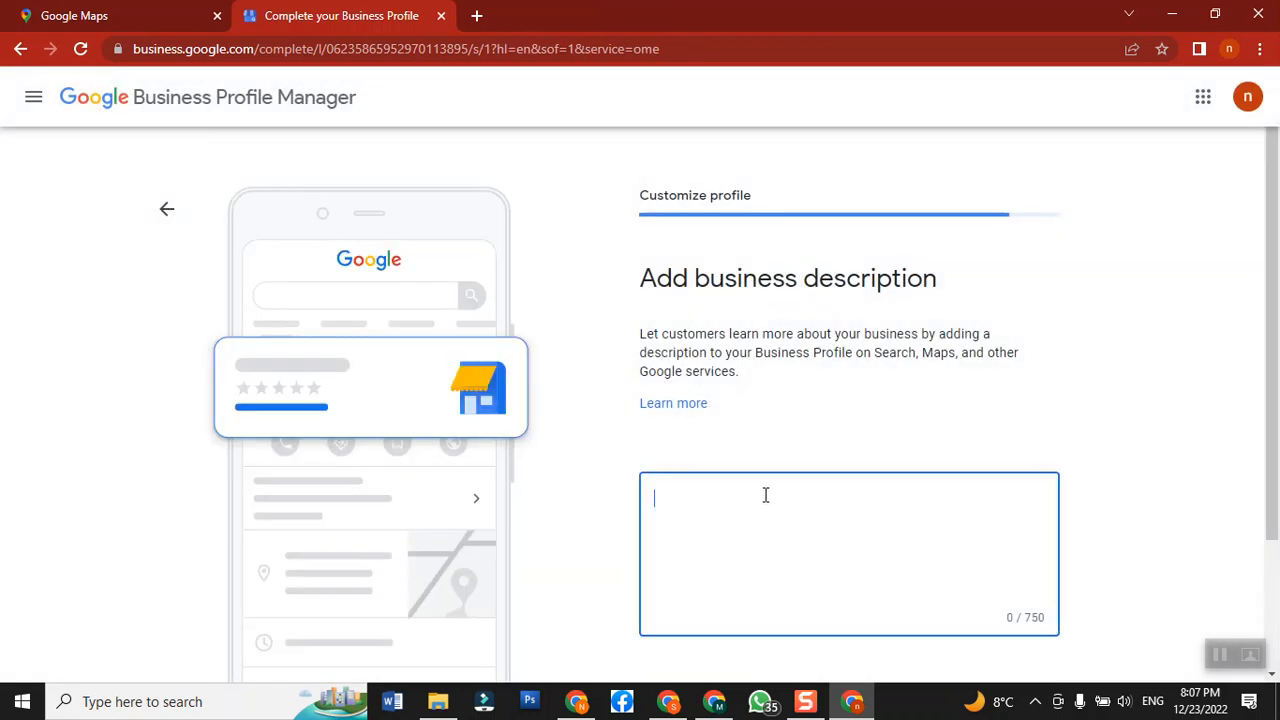
type("Najeeb and Sons ")
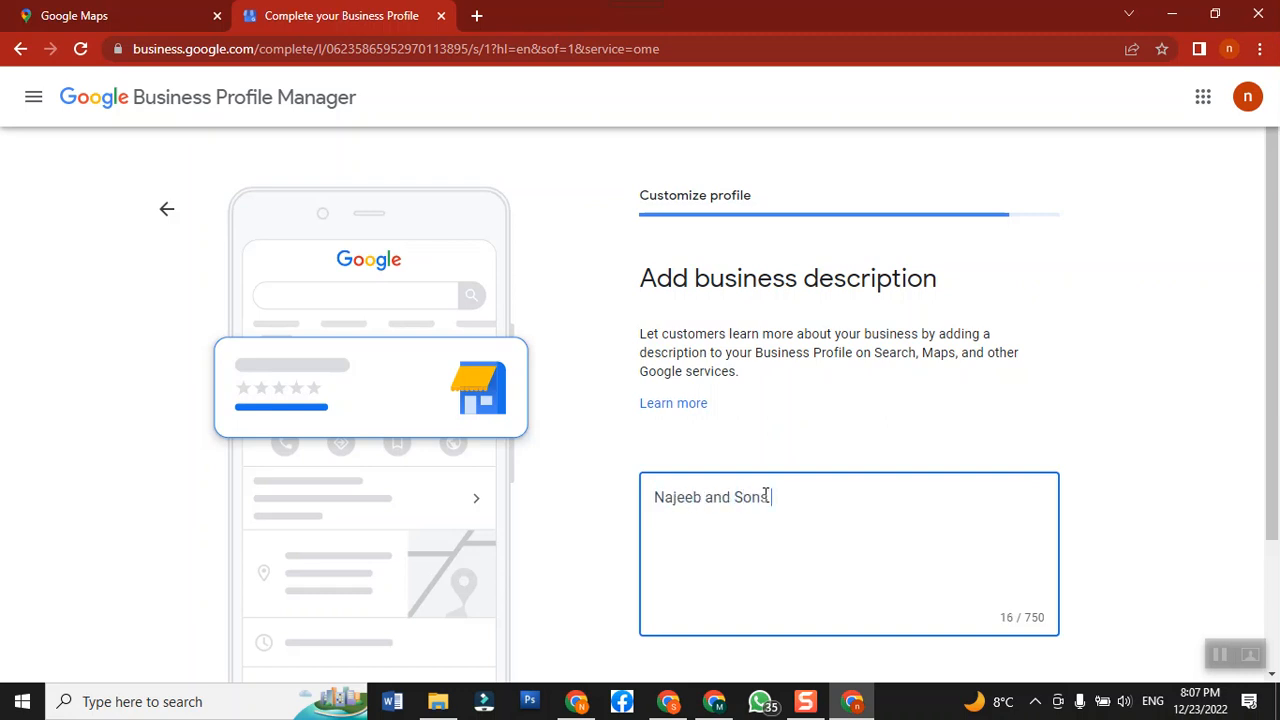
type("provide complete ")
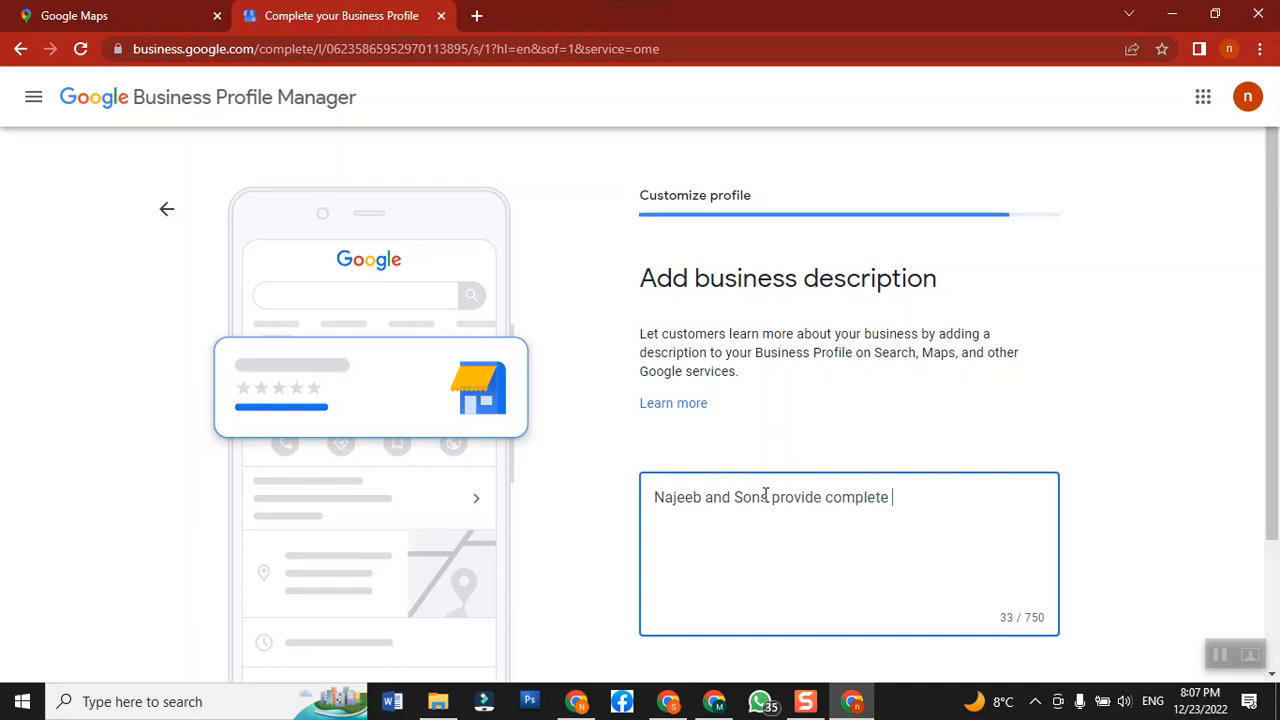
type("social media marketing servics and training")
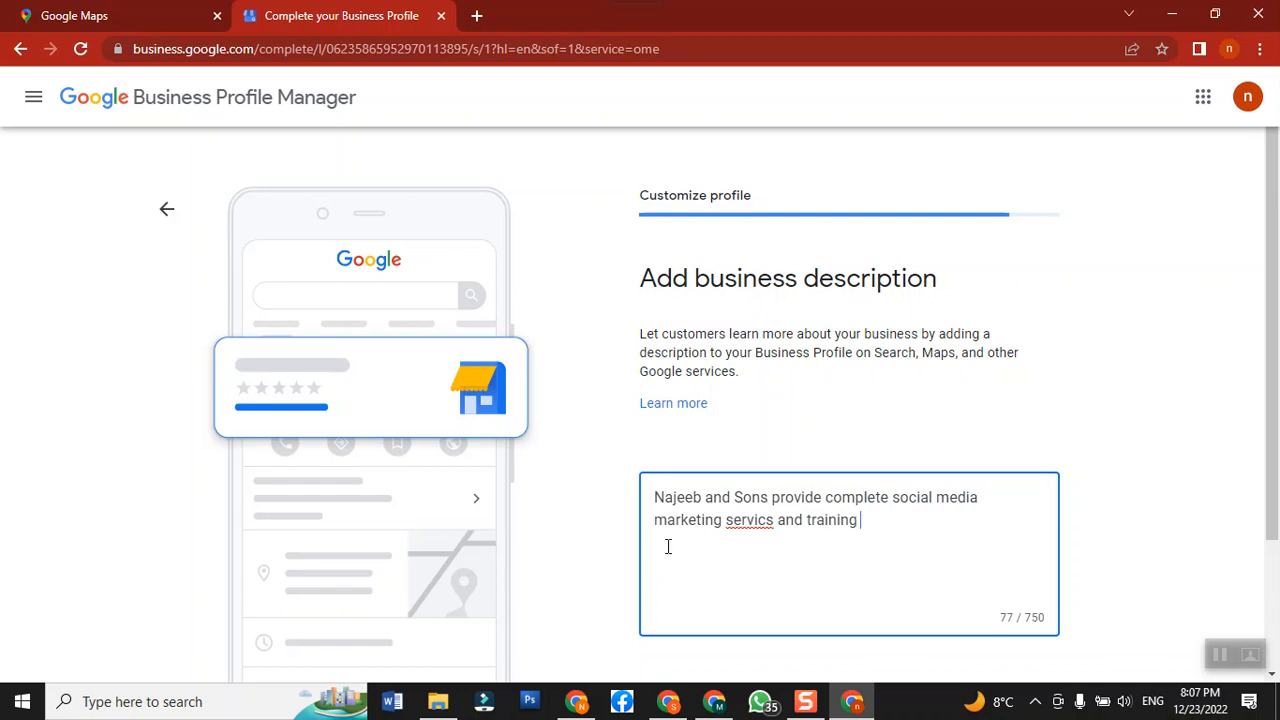
right_click(742, 526)
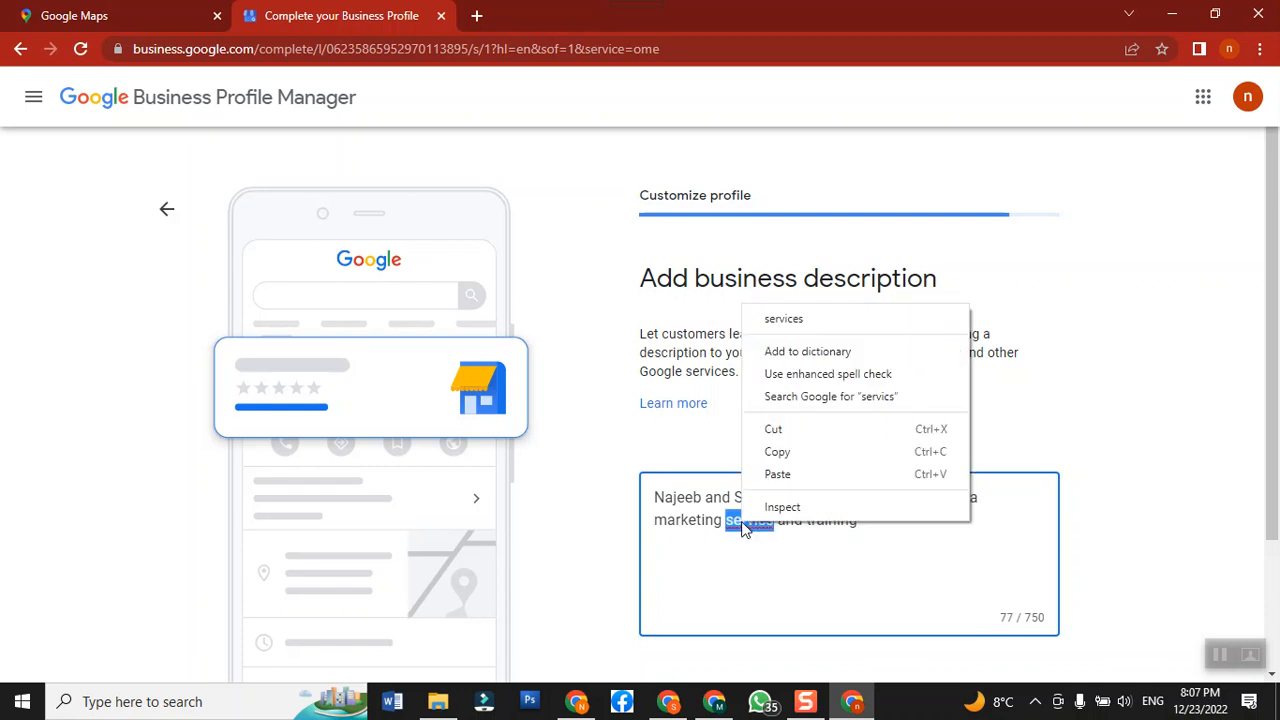
left_click(794, 318)
left_click(898, 525)
key("BackSpace")
- Append '. We are servicing since 2012.' to the description, correcting the misspelling
type(". We are")
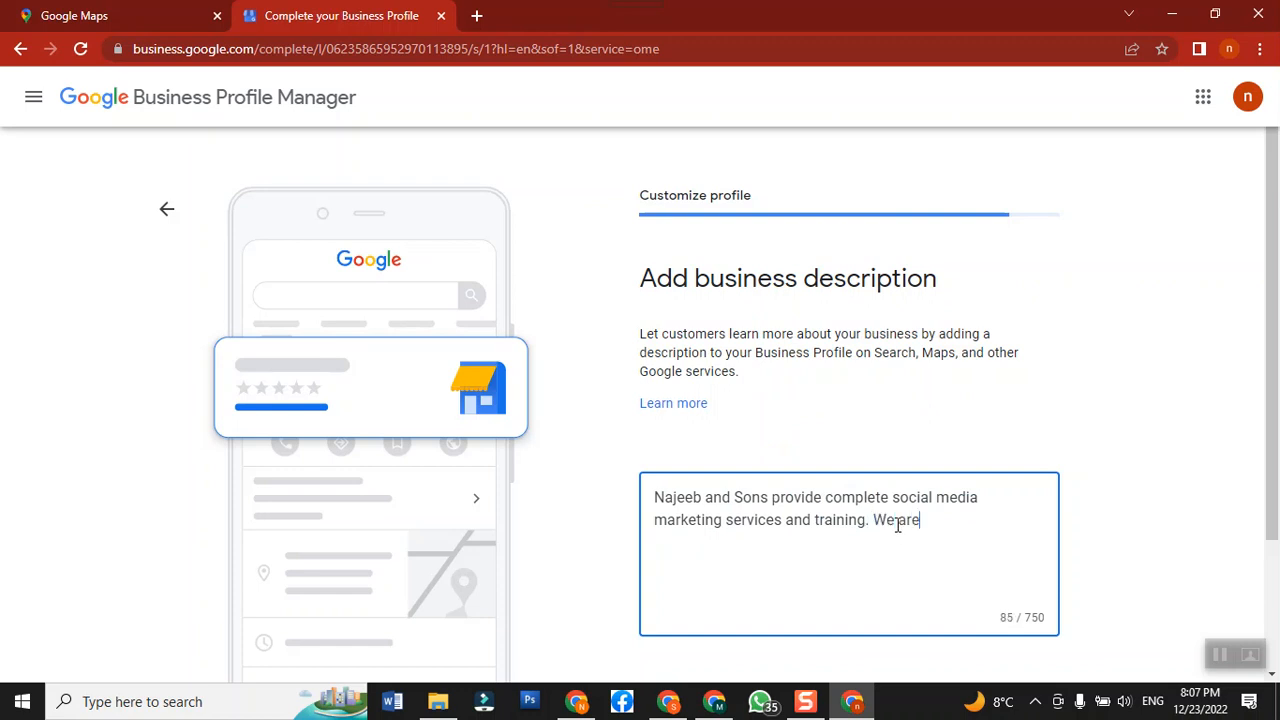
type(" servining since")
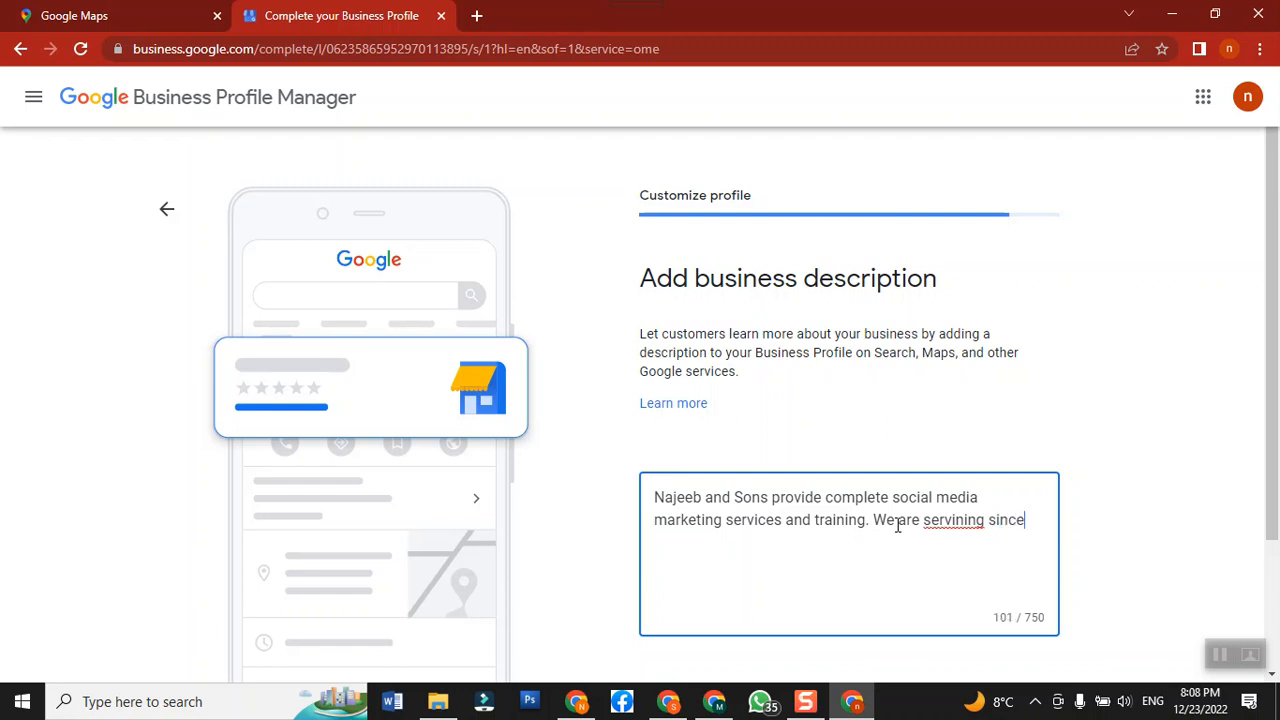
type(" 2012")
right_click(932, 520)
left_click(1014, 297)
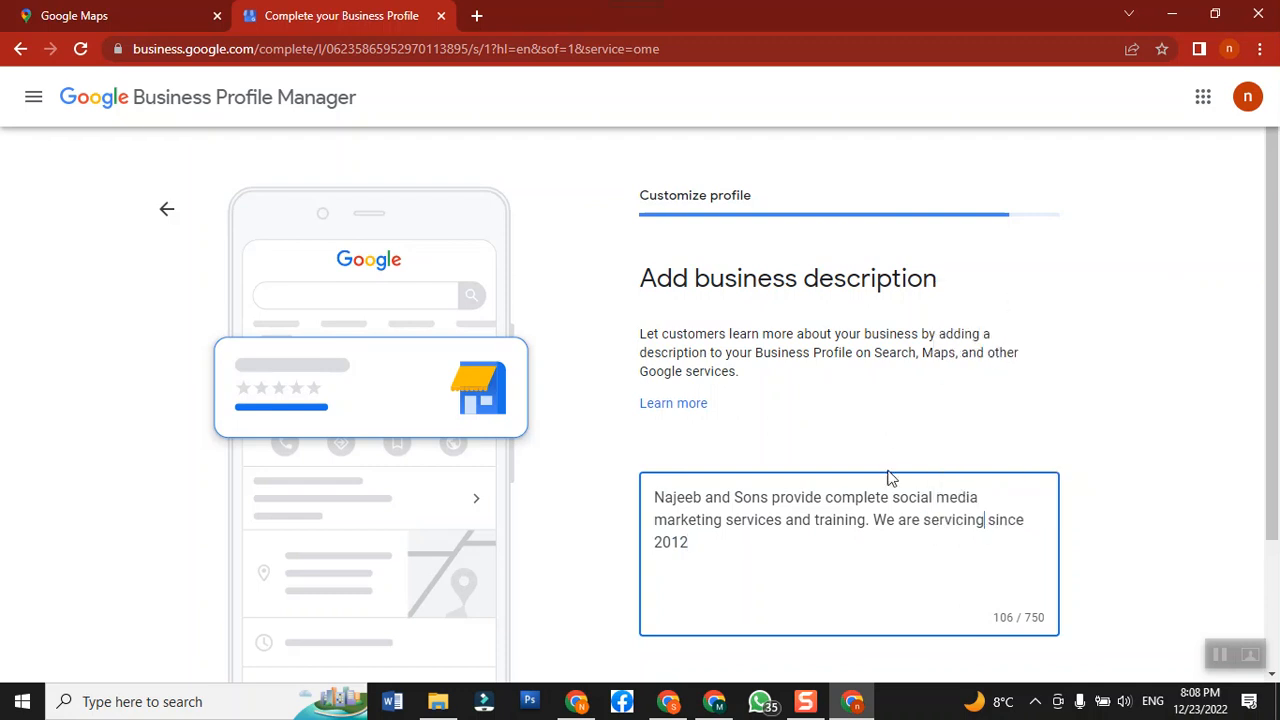
left_click(755, 558)
type(".")
scroll(1048, 517, "down", 2)
left_click(1028, 451)
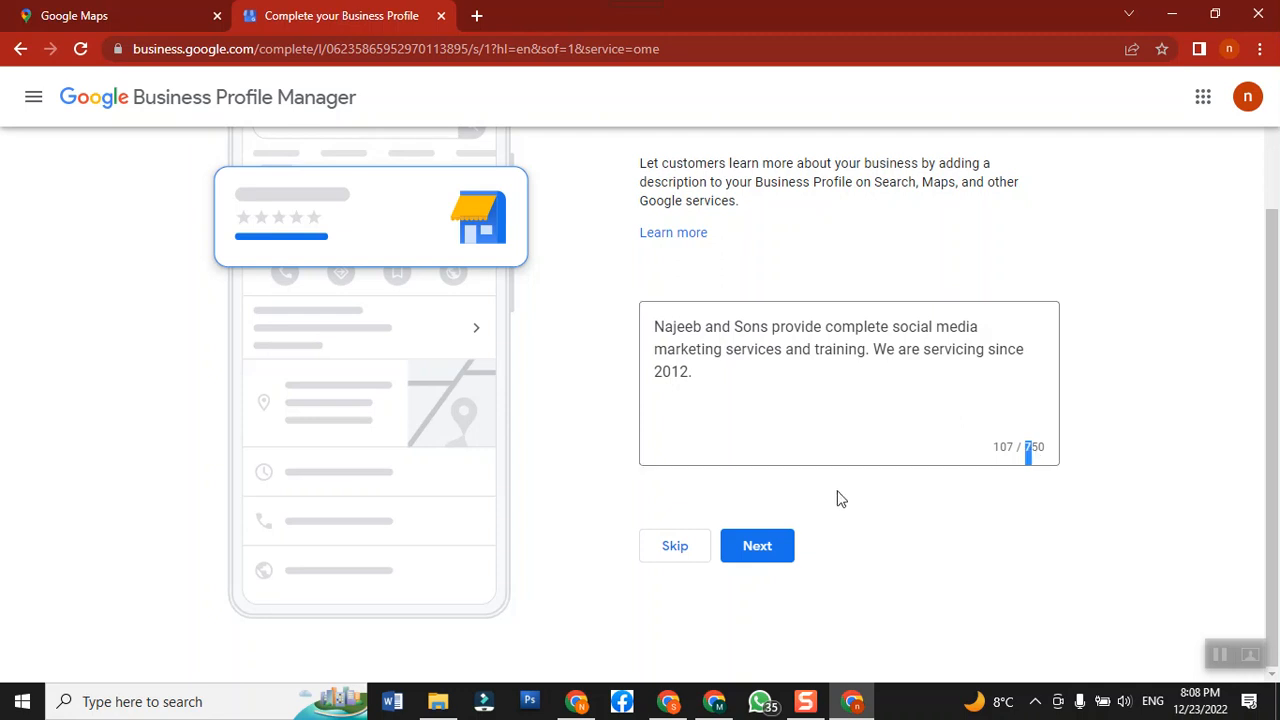
- Save the description and skip adding business photos
left_click(785, 560)
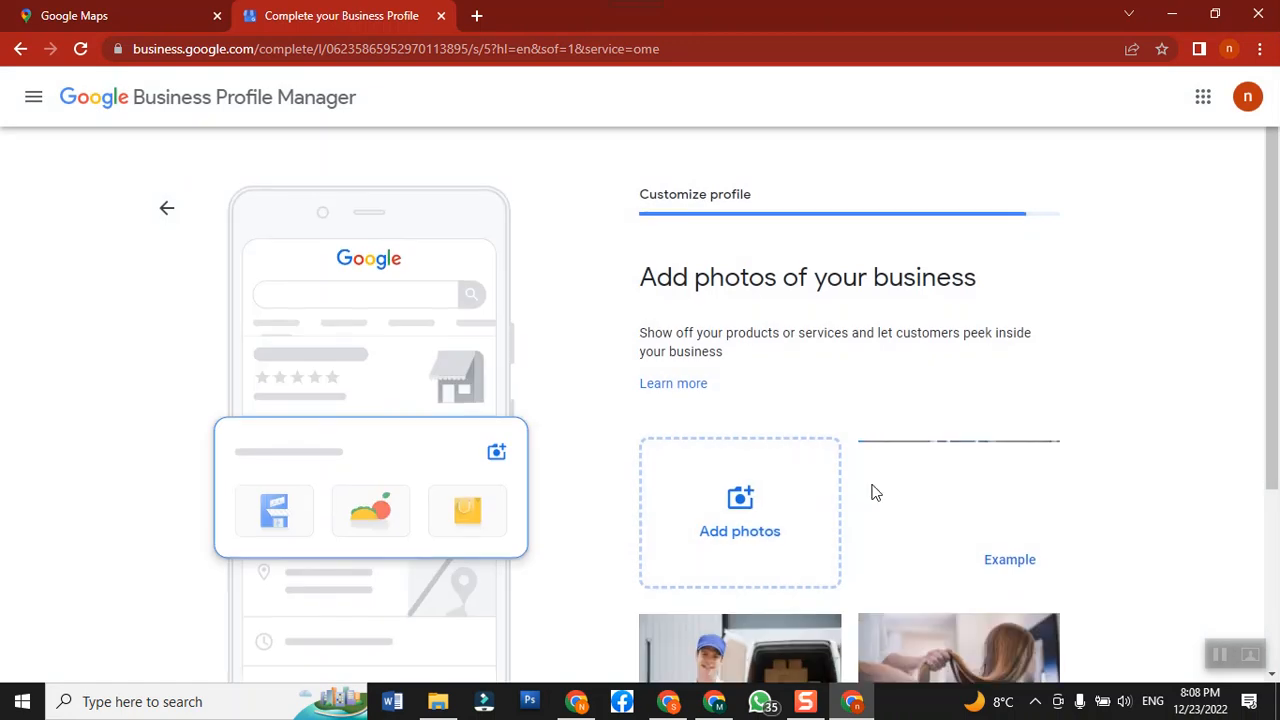
scroll(871, 491, "down", 3)
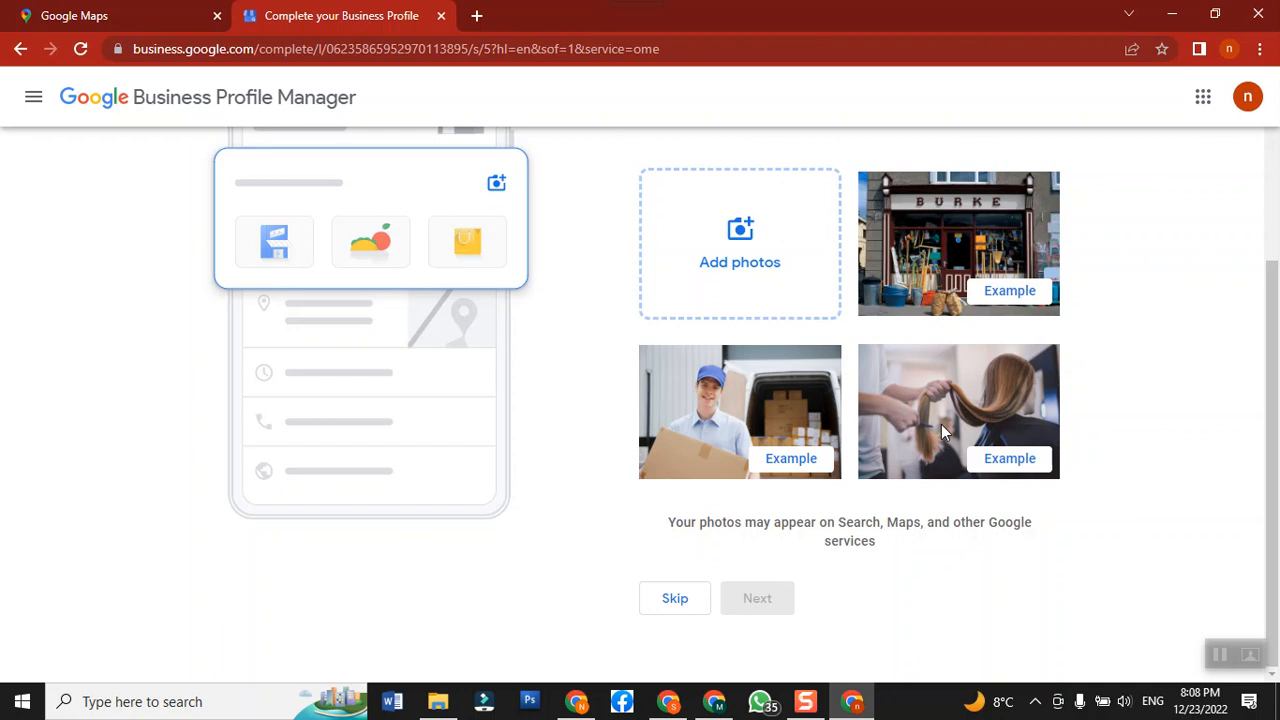
left_click(675, 598)
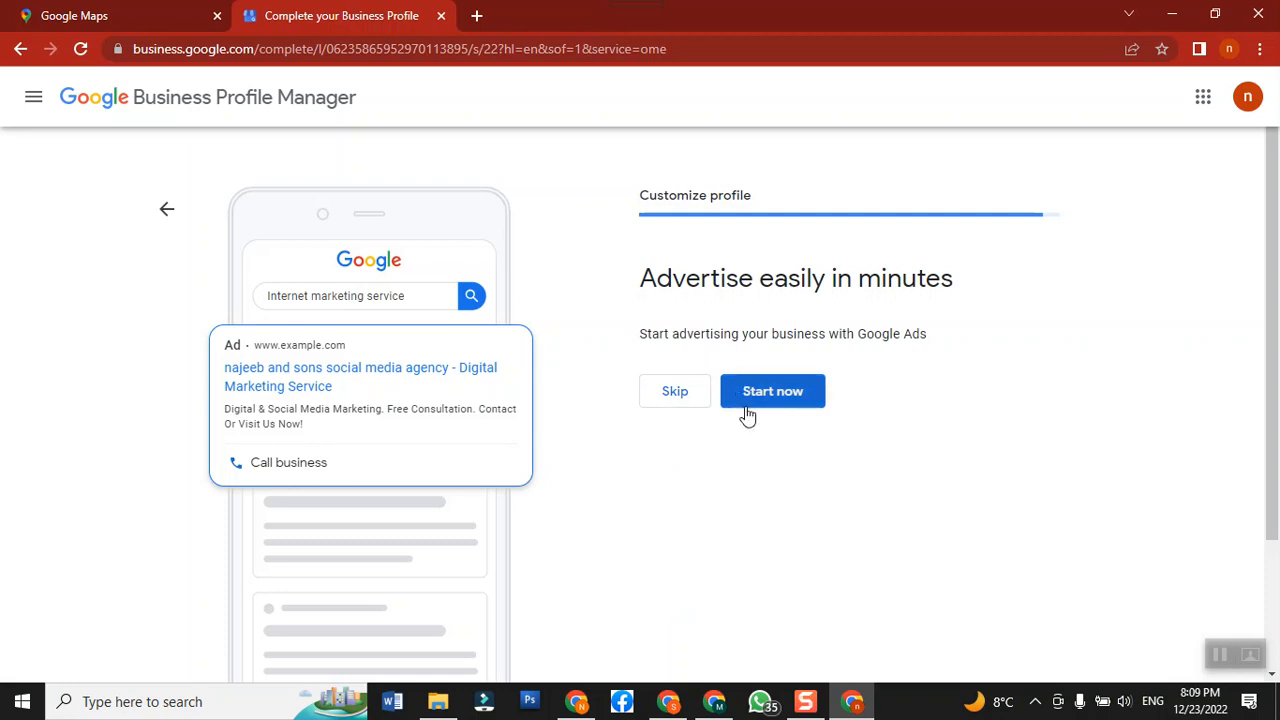
- Skip the Google Ads advertising offer and finish the profile setup
left_click(680, 392)
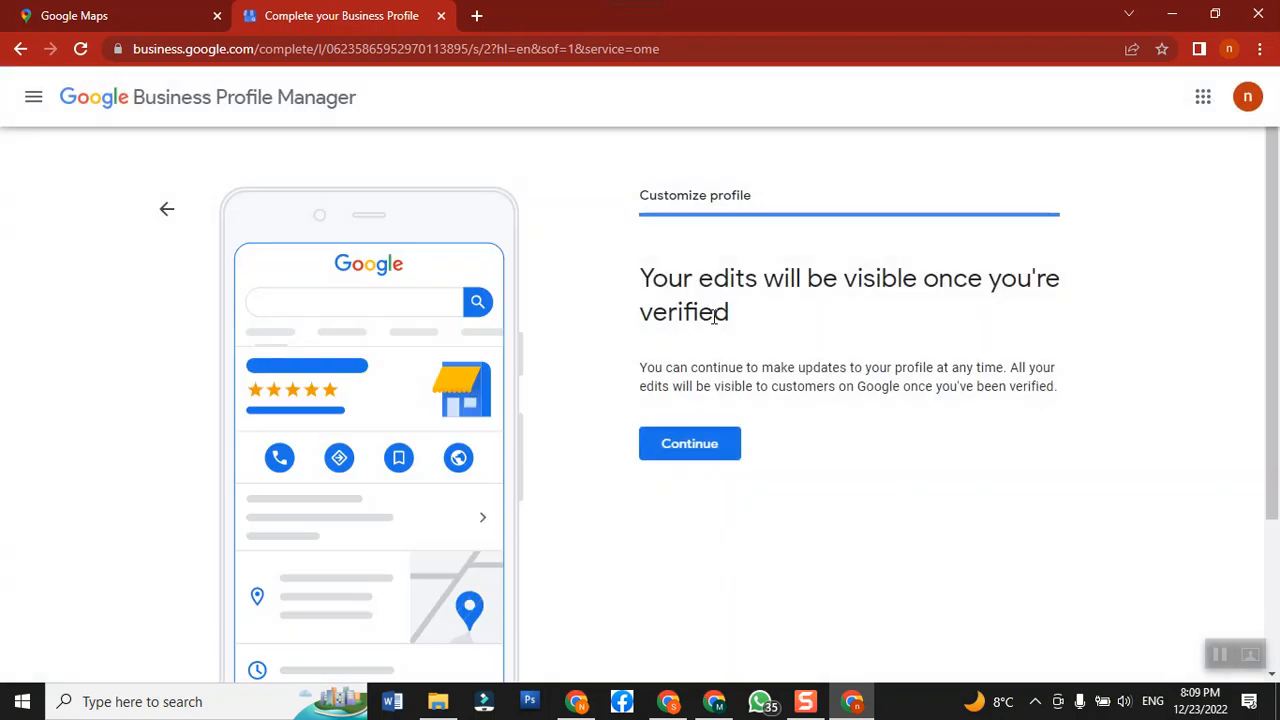
left_click(704, 456)
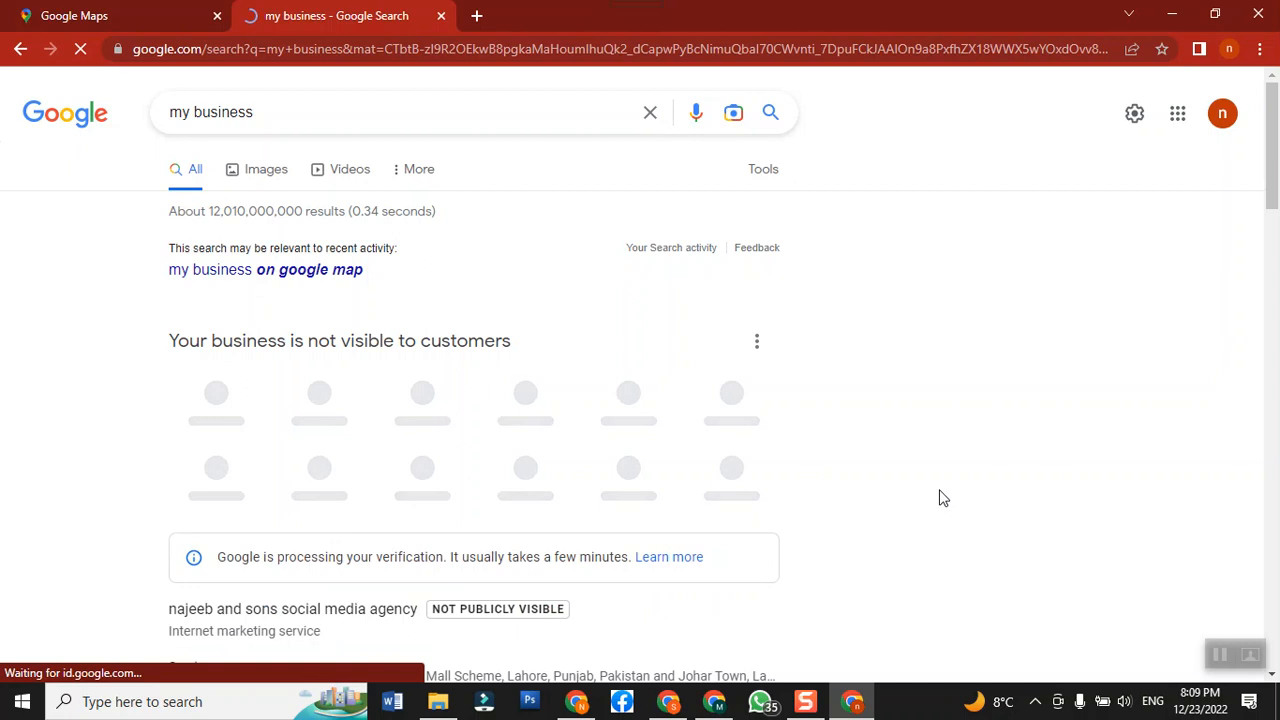
- Scroll the search results to the profile panel showing Lahore service areas and Open 24 hours
scroll(942, 494, "down", 2)
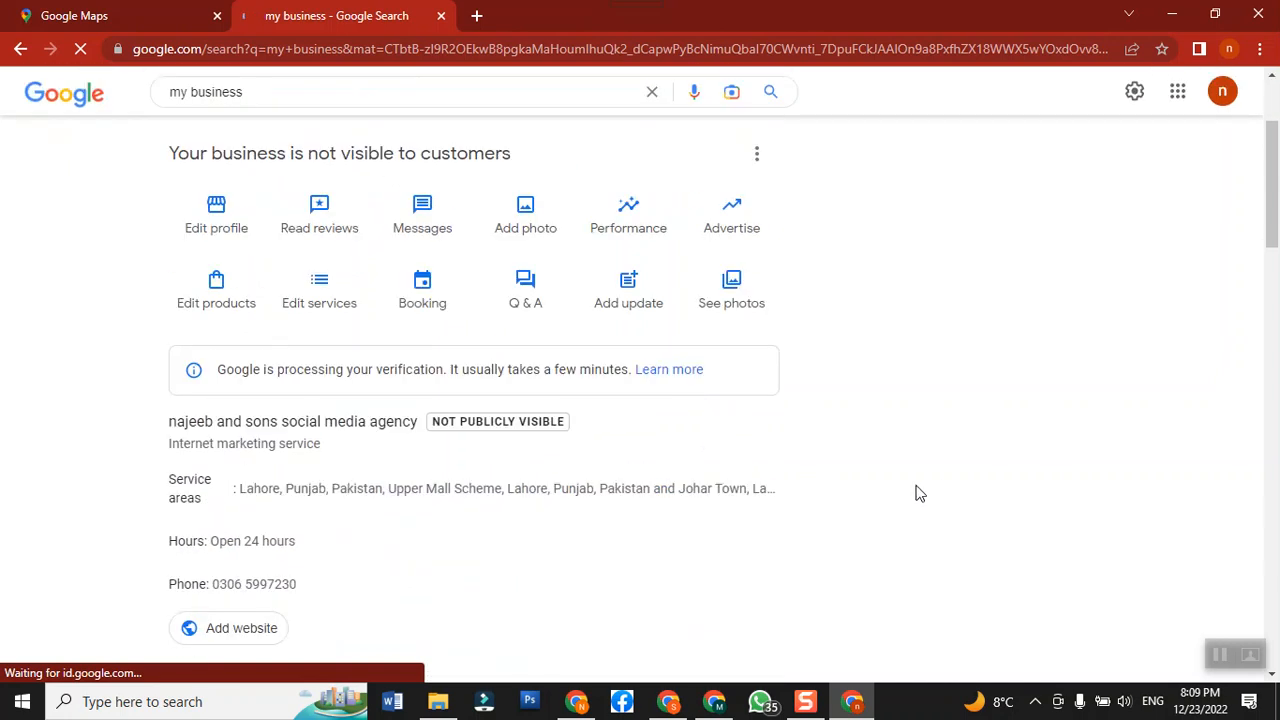